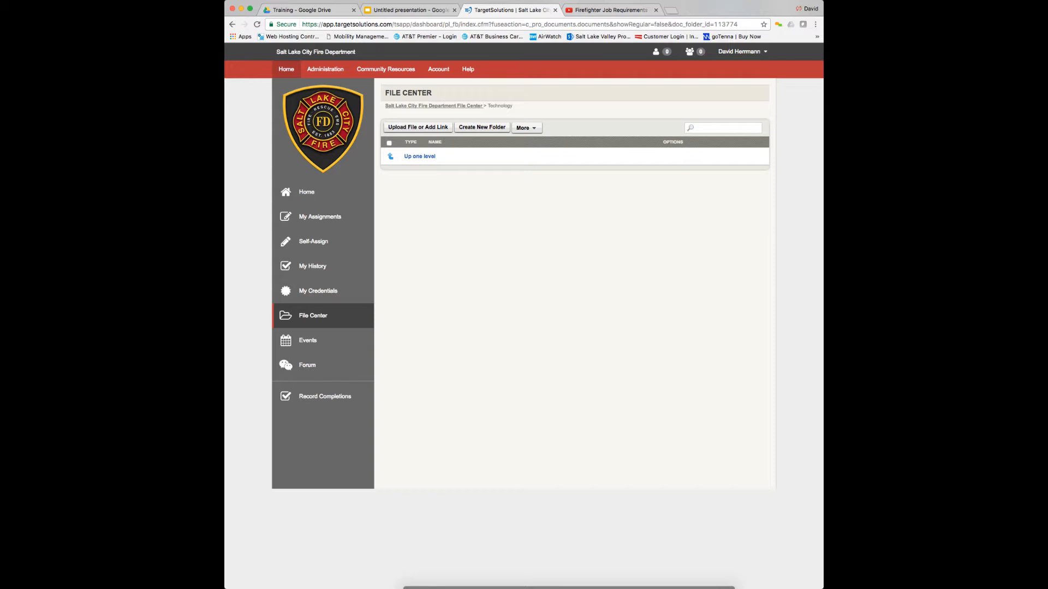
Open the form for a new folder inside the Technology folder and cancel it
click(481, 127)
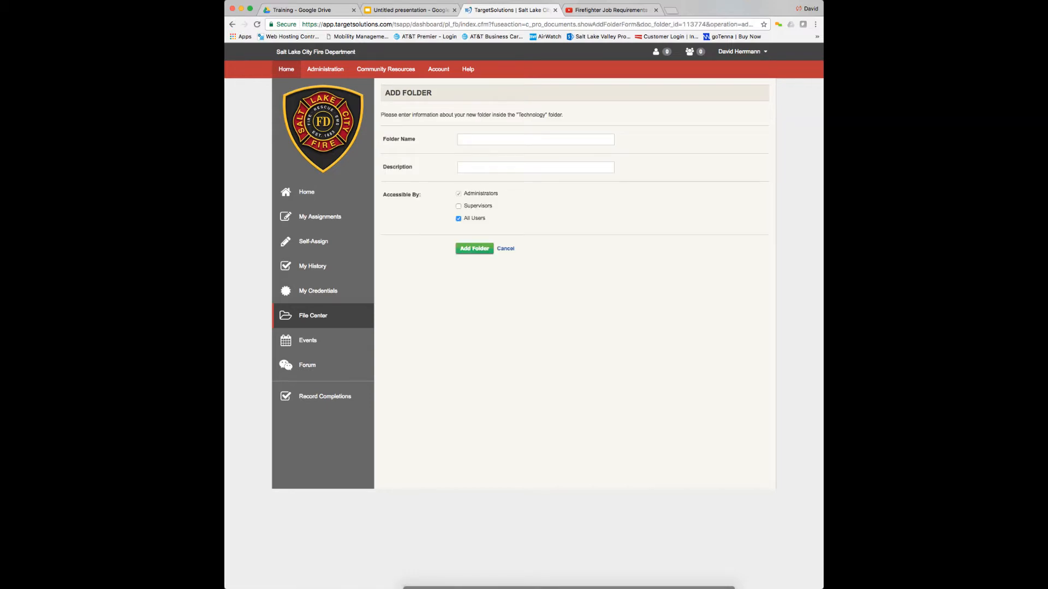
click(505, 248)
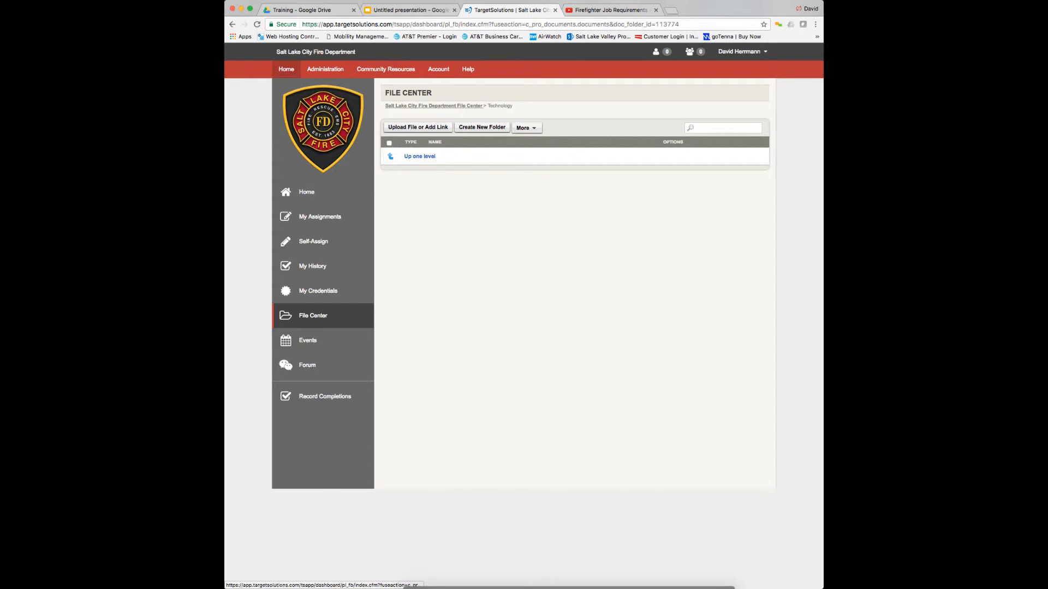
Upload the Fire_Cam_HD_WIFI_Dash_User_Manual.pdf file from the Desktop into the Technology folder
click(423, 127)
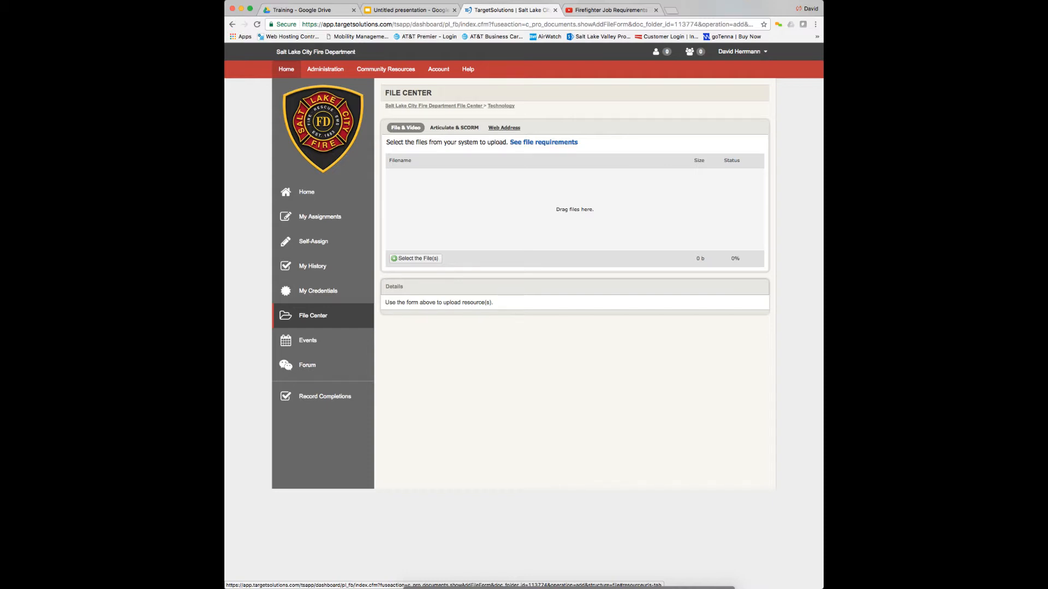
click(425, 258)
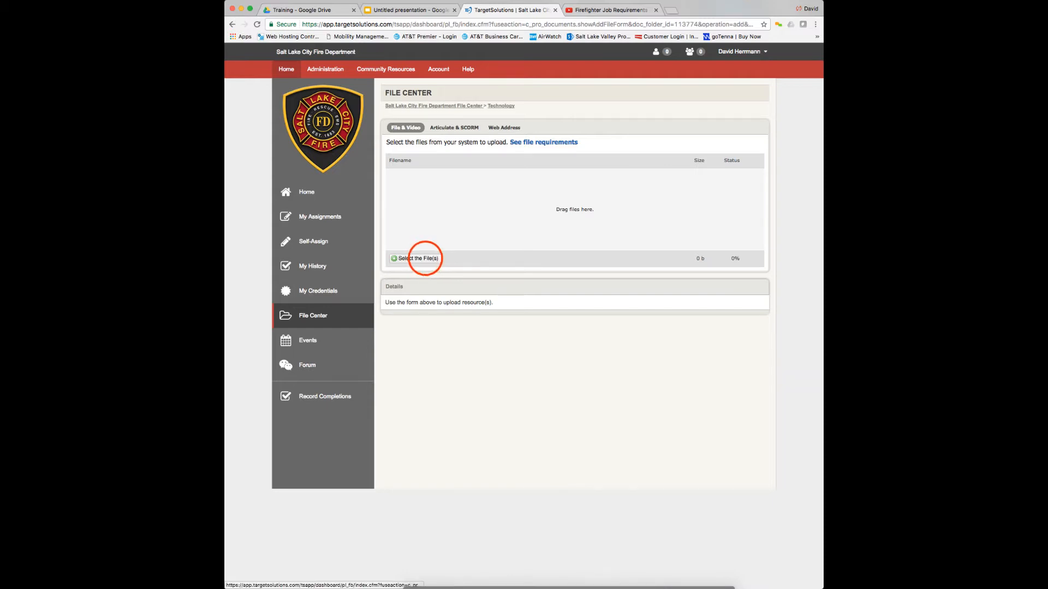
scroll(498, 112, down, 15)
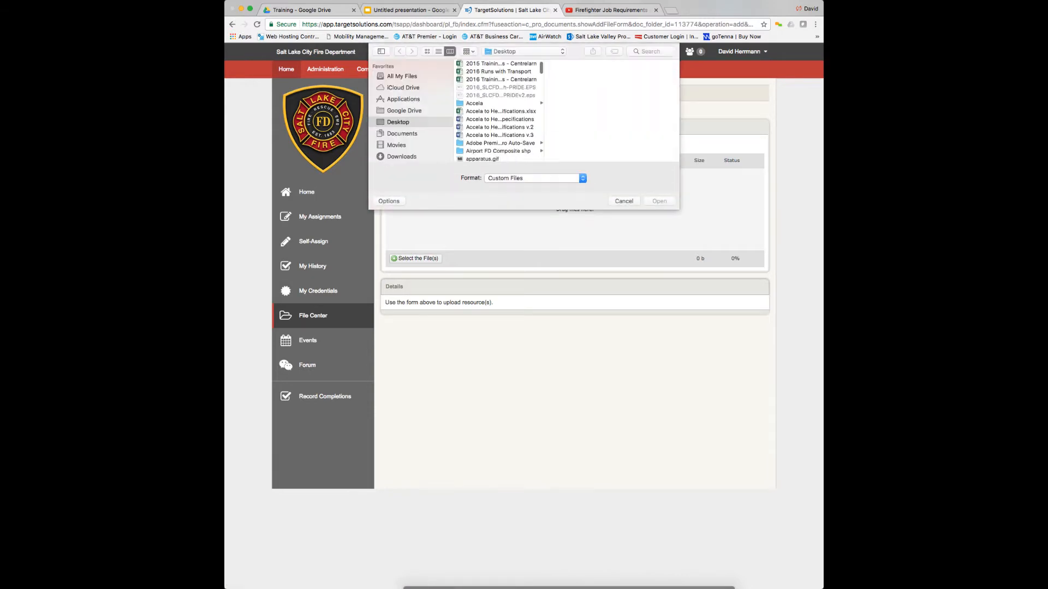
scroll(499, 112, down, 3)
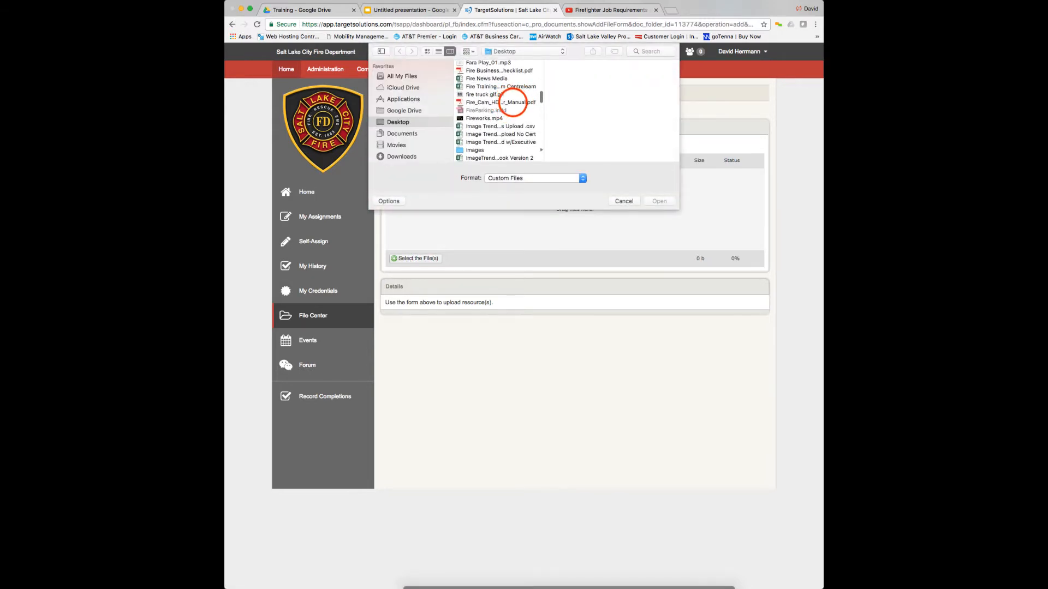
click(499, 102)
click(660, 201)
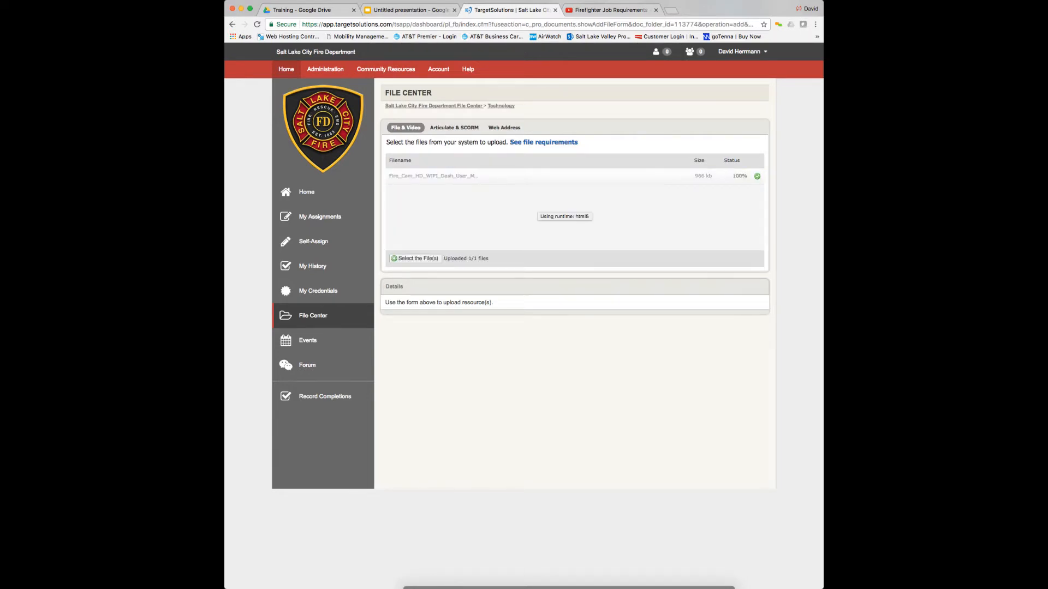
Set the uploaded PDF's title to "Fire Cam Doc" and save its details, leaving the description and tags empty
scroll(524, 316, down, 2)
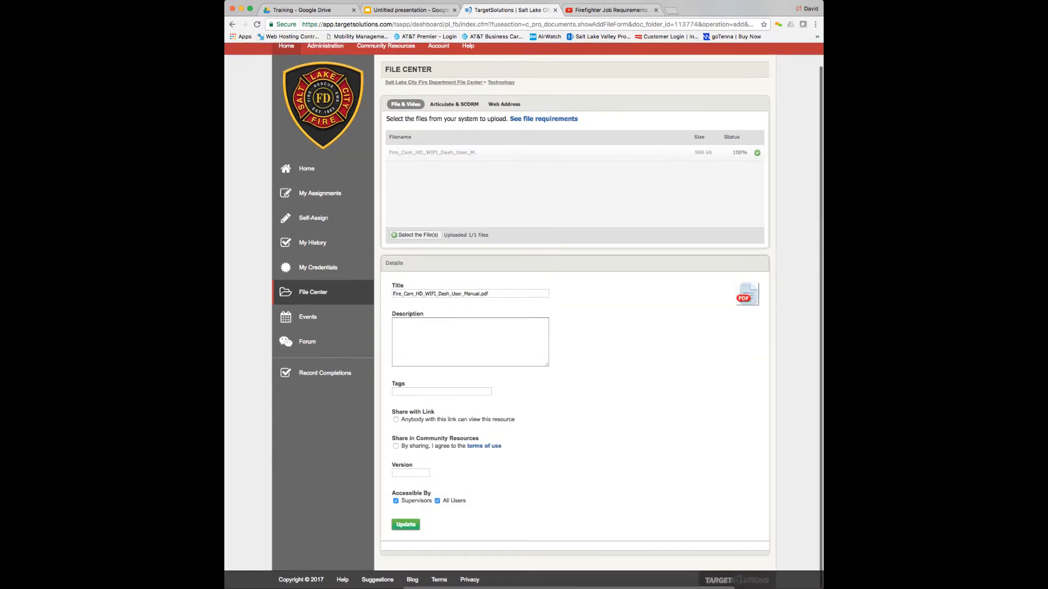
double_click(432, 295)
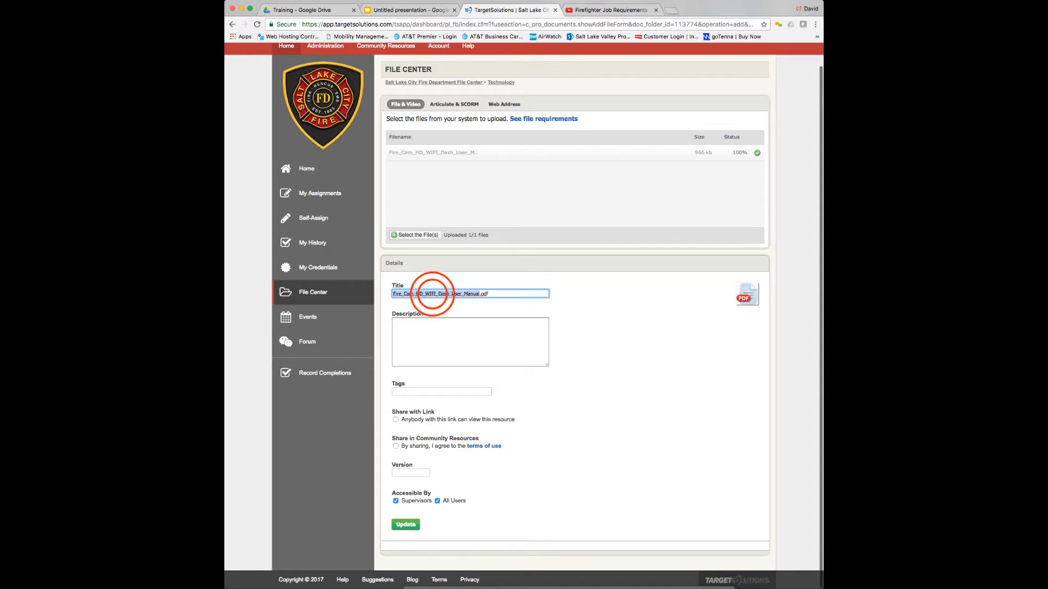
text(Fir)
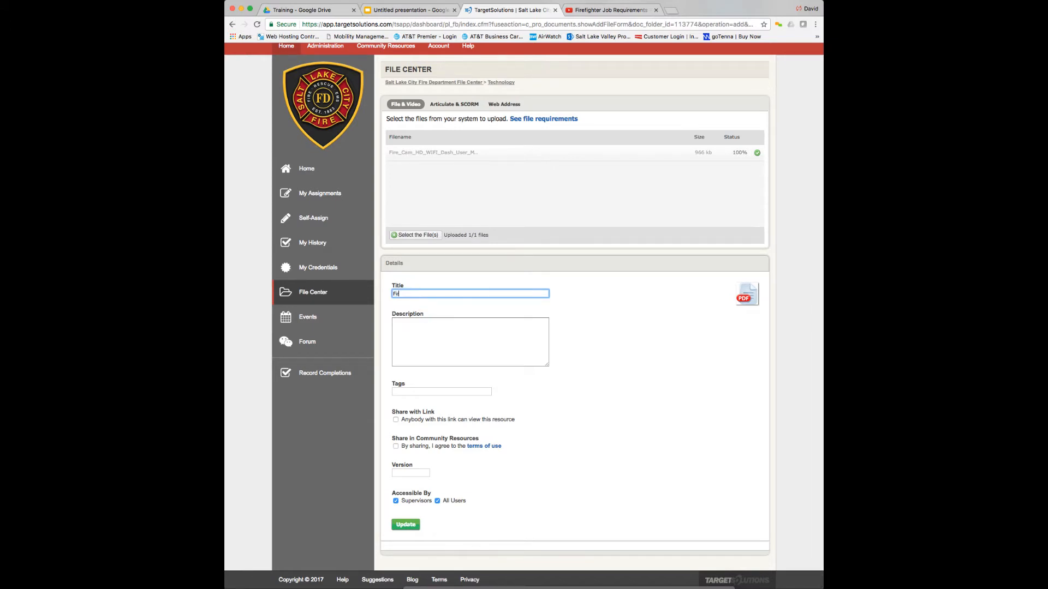
text(e Cam Doc)
click(462, 339)
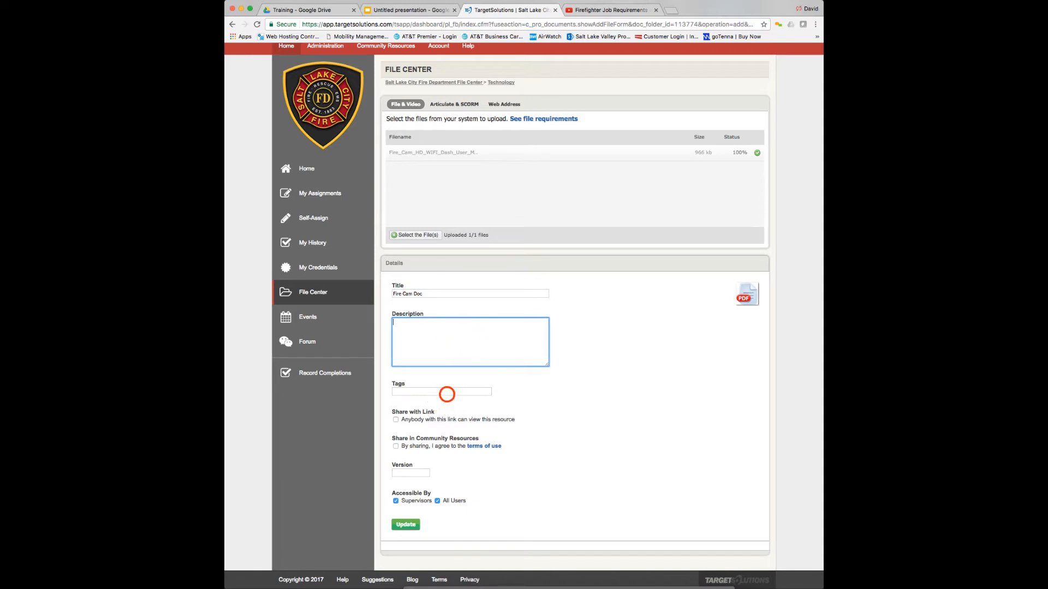
click(447, 392)
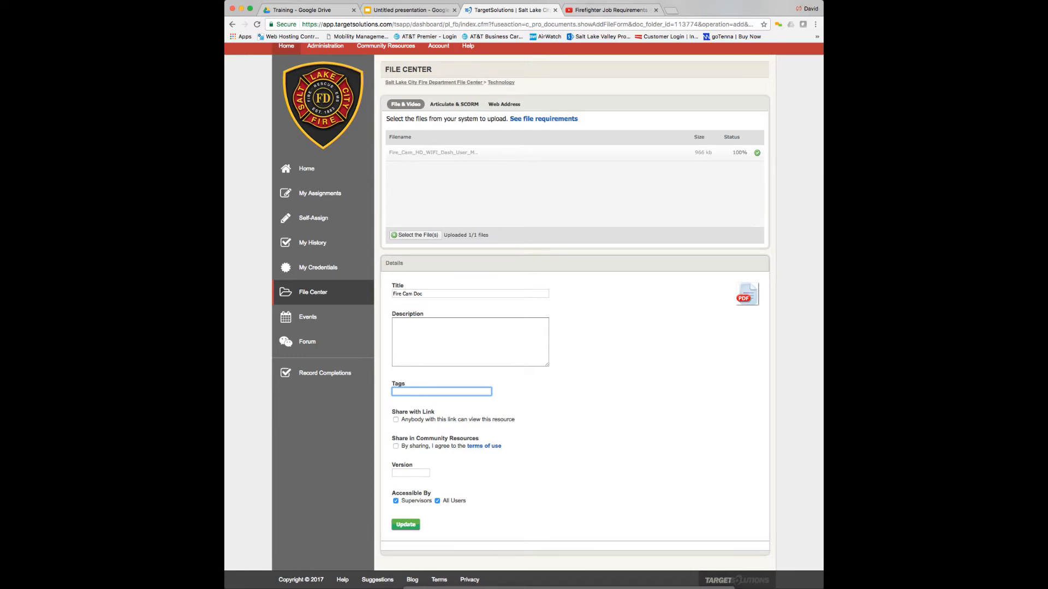
scroll(524, 306, up, 2)
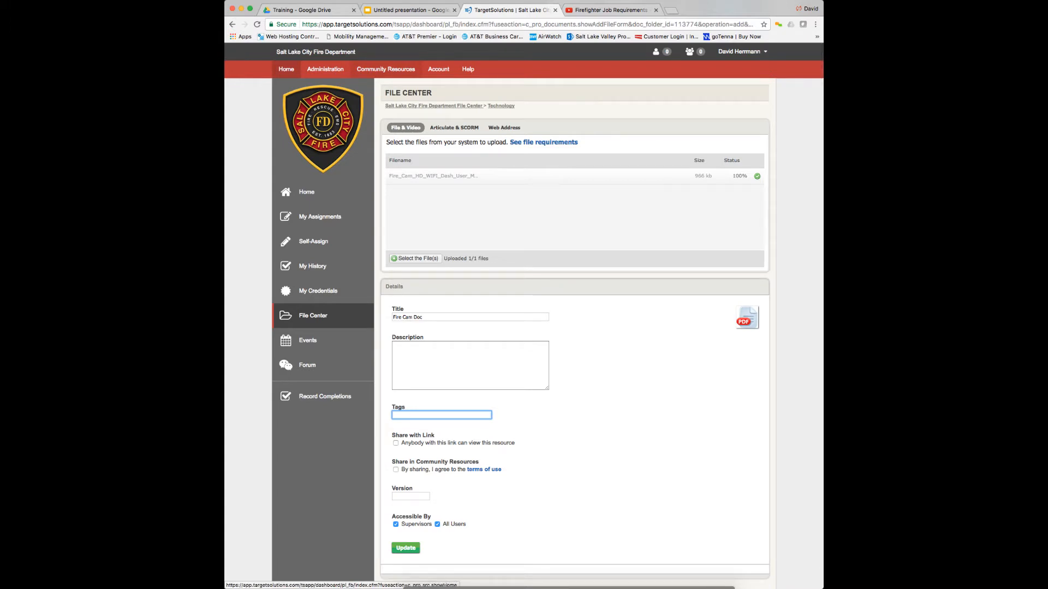
scroll(524, 316, down, 2)
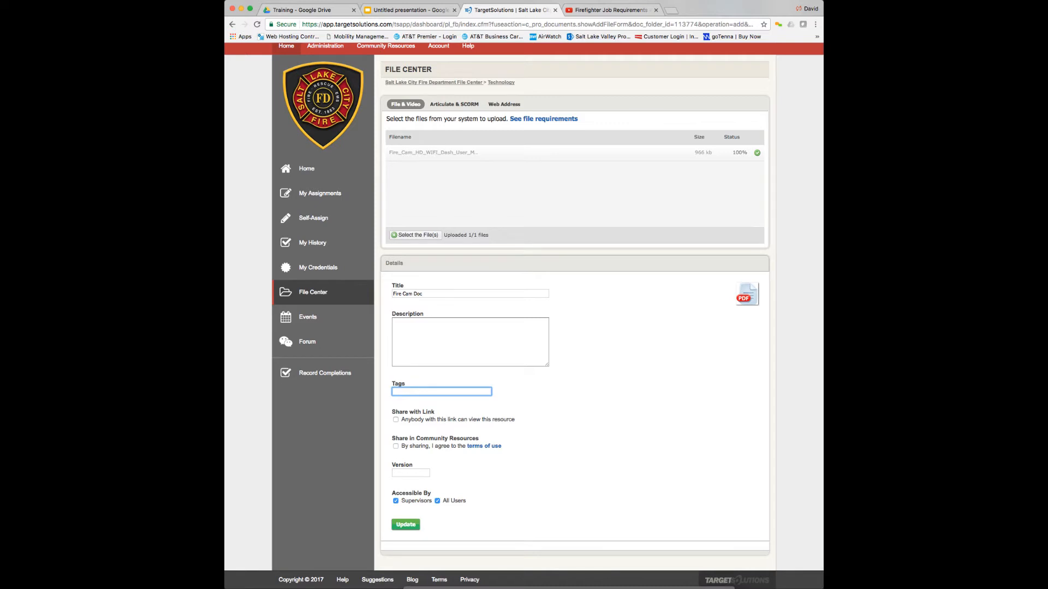
click(404, 525)
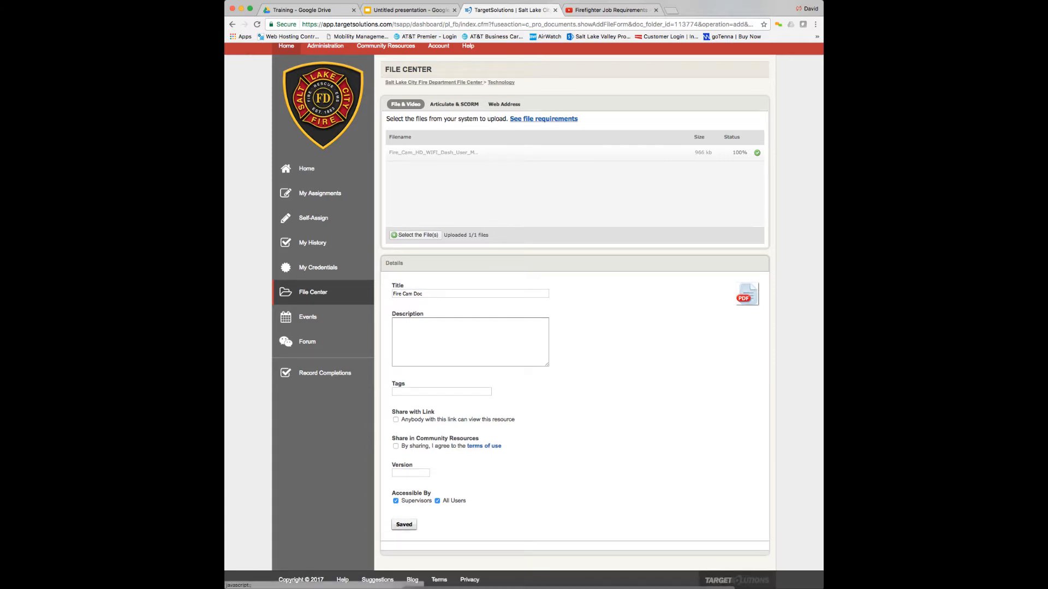
Copy the address of the "Firefighter Job Requirements" YouTube video and add it as a web address in the Technology folder
click(506, 104)
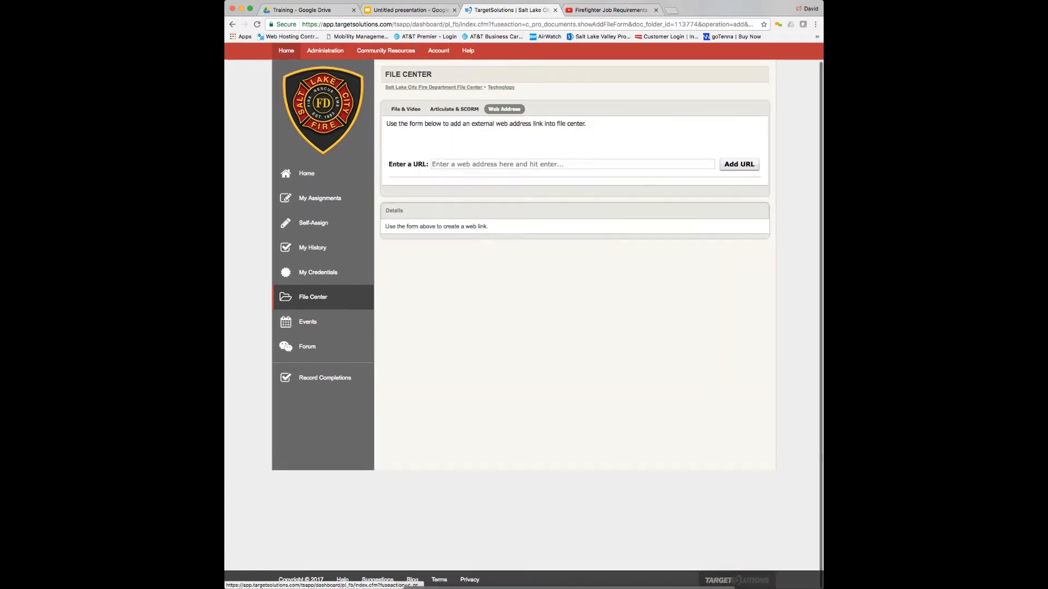
click(594, 12)
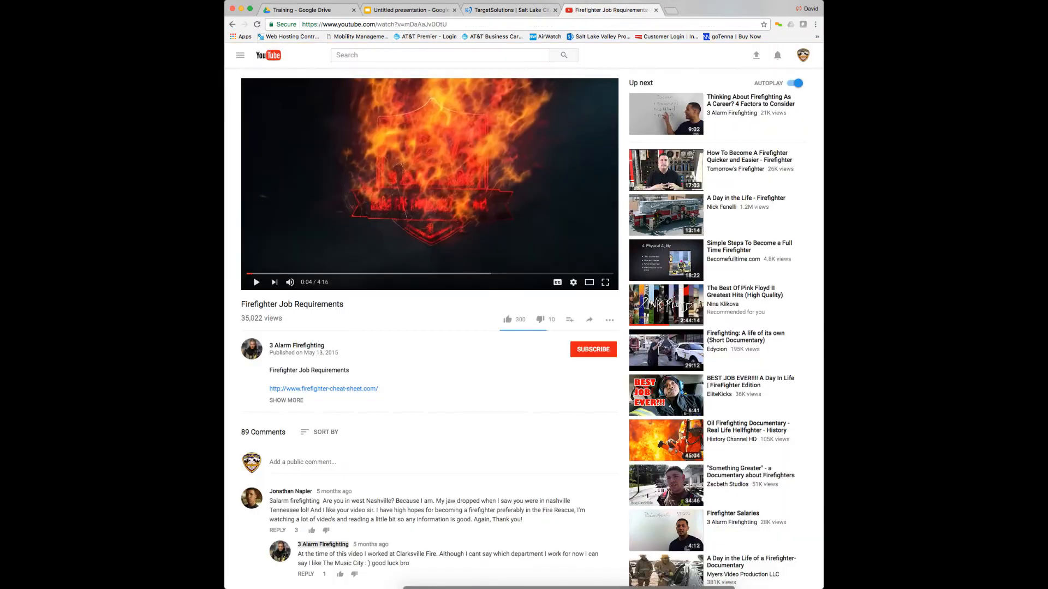
click(404, 24)
key(super+c)
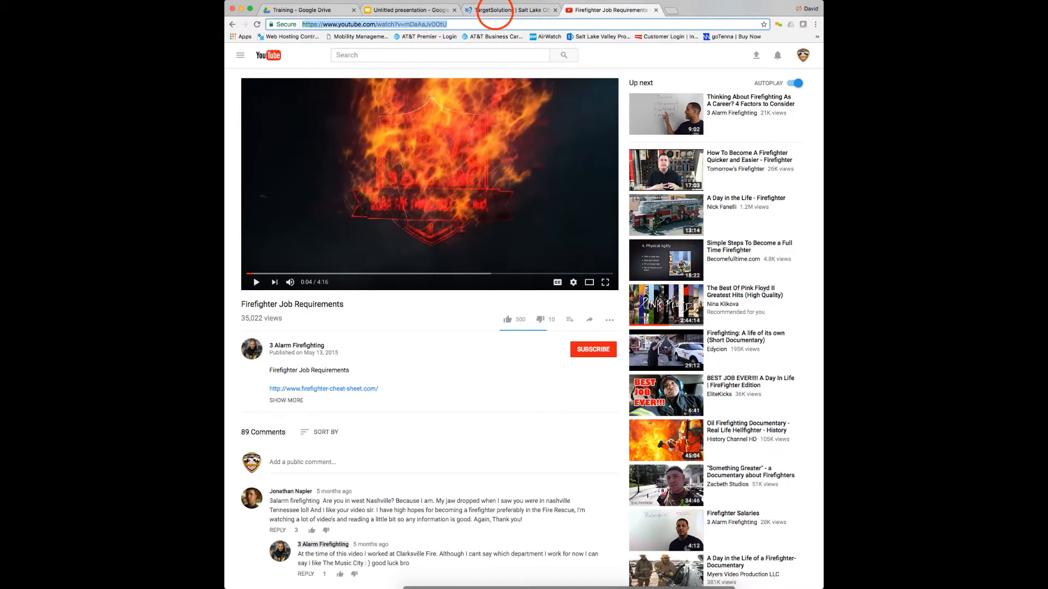
click(493, 11)
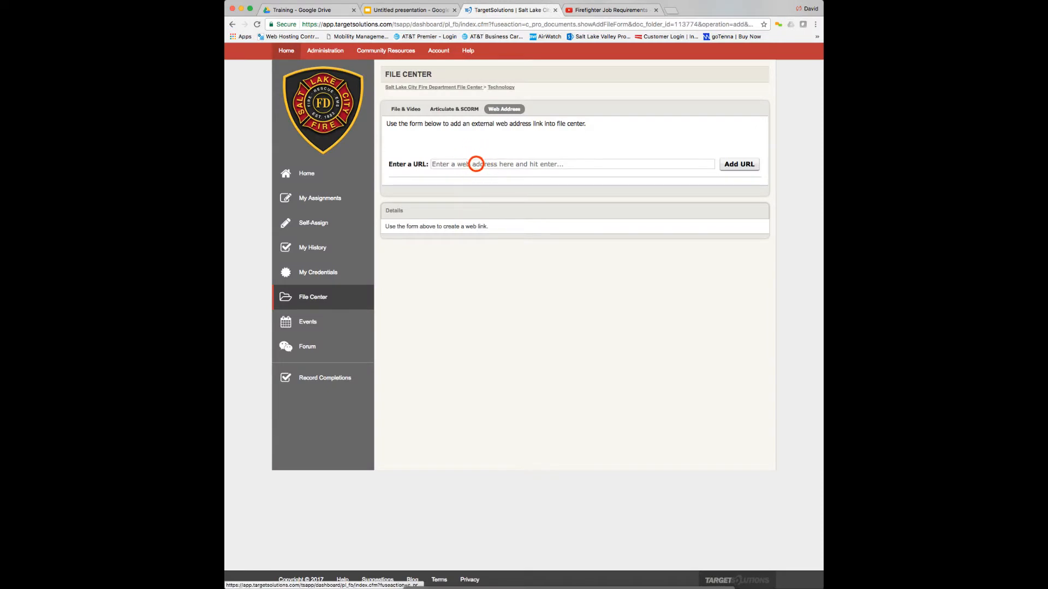
click(476, 164)
key(super+v)
click(749, 163)
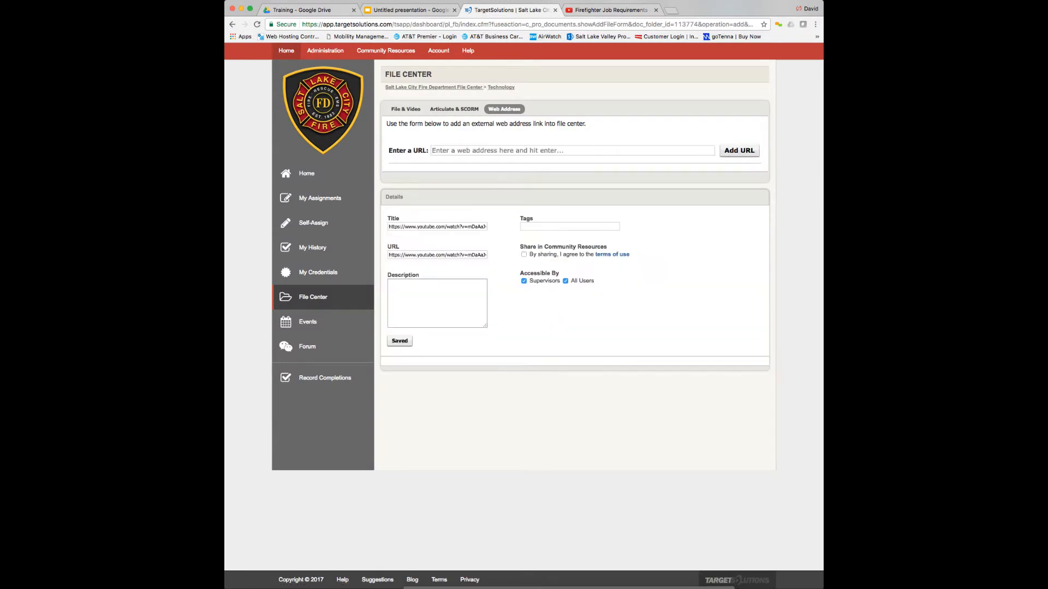
Title the web link "Firefighter Training", save it, and reopen the Technology folder in the File Center
click(451, 227)
triple_click(451, 226)
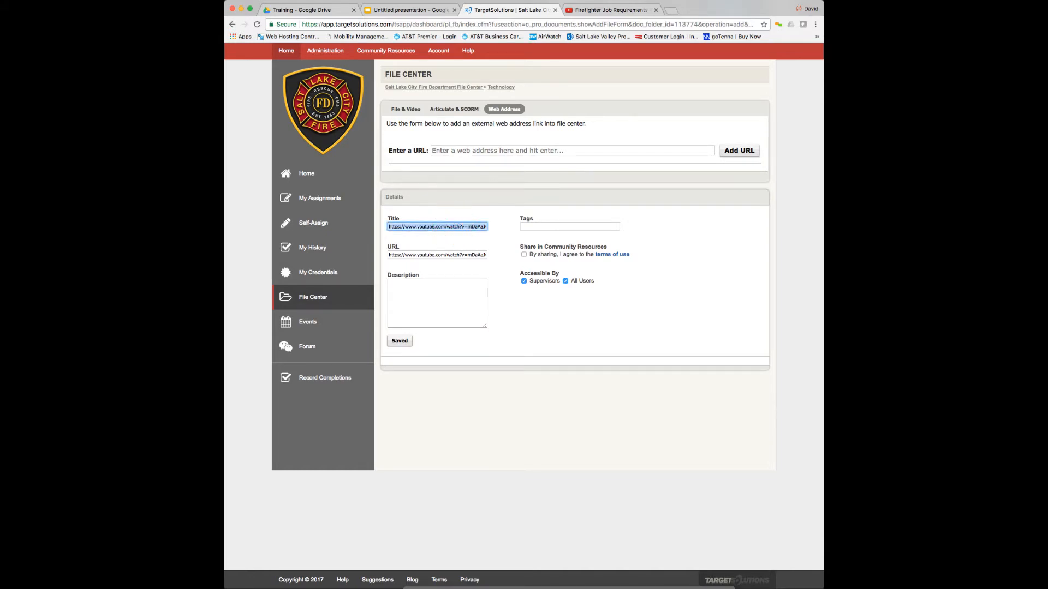
text(Firef)
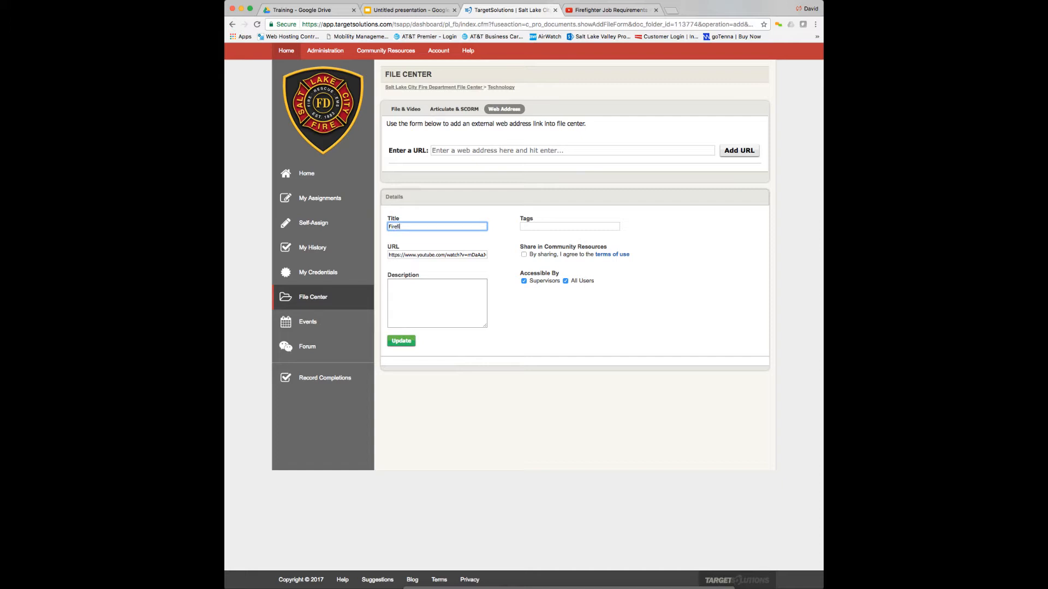
text(ighter Training)
click(401, 341)
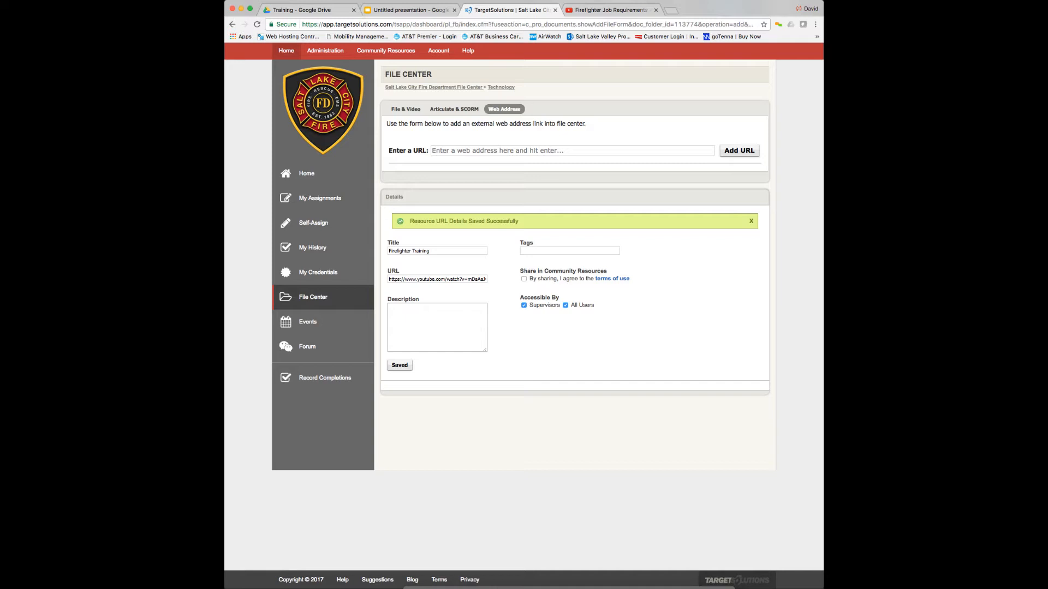
click(316, 299)
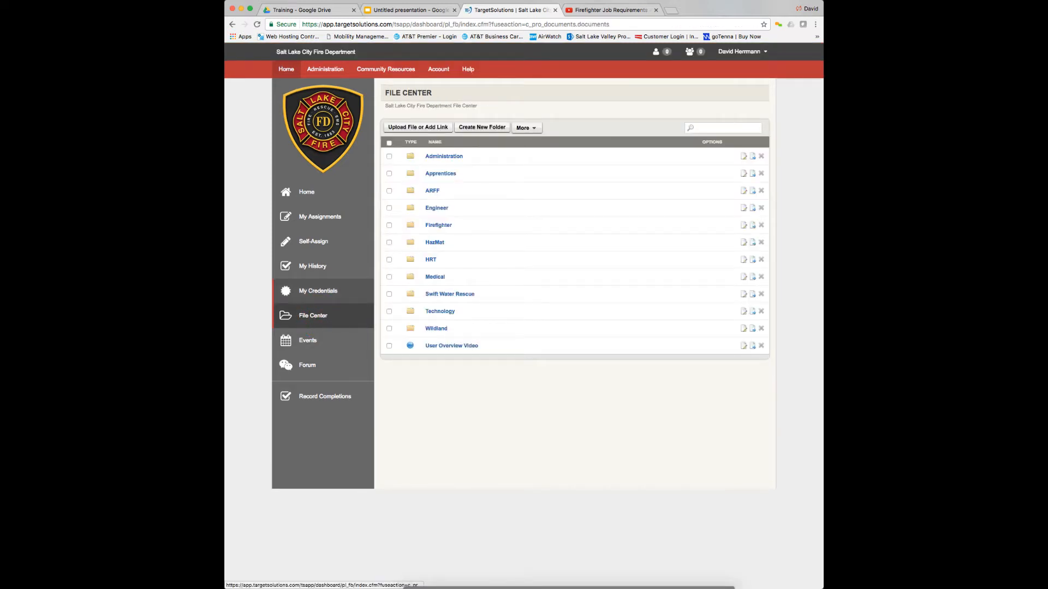
click(438, 311)
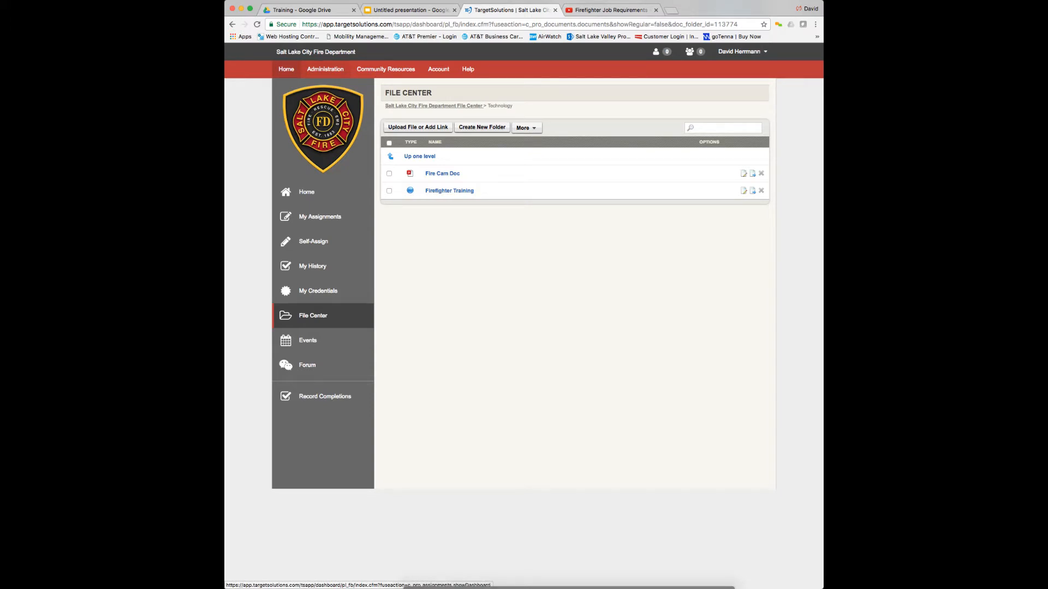
Create a question category named "Daves Questions" with Public access in the Test Builder's Question Bank
click(325, 70)
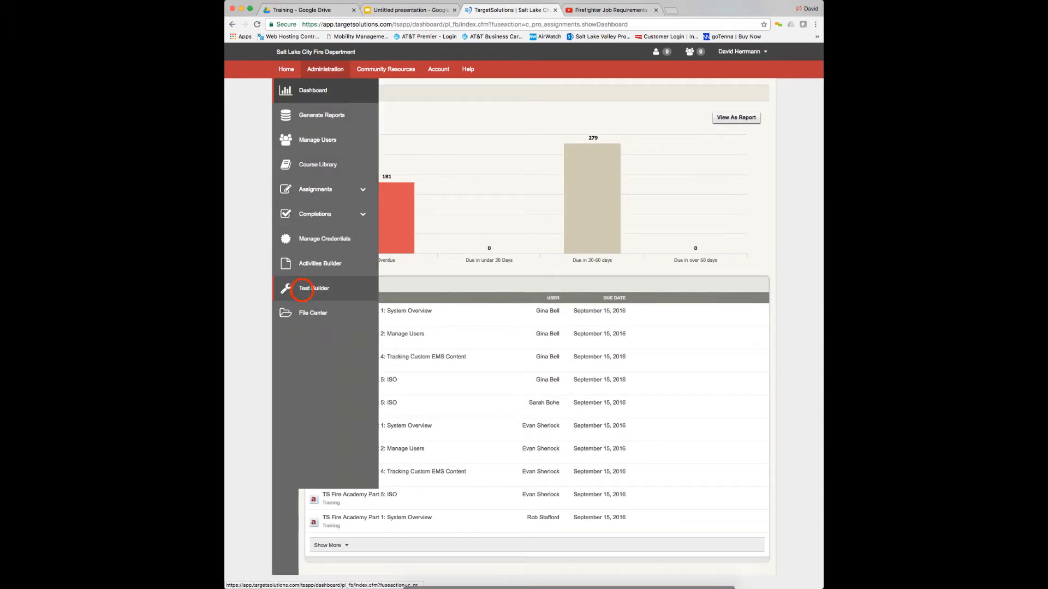
click(290, 288)
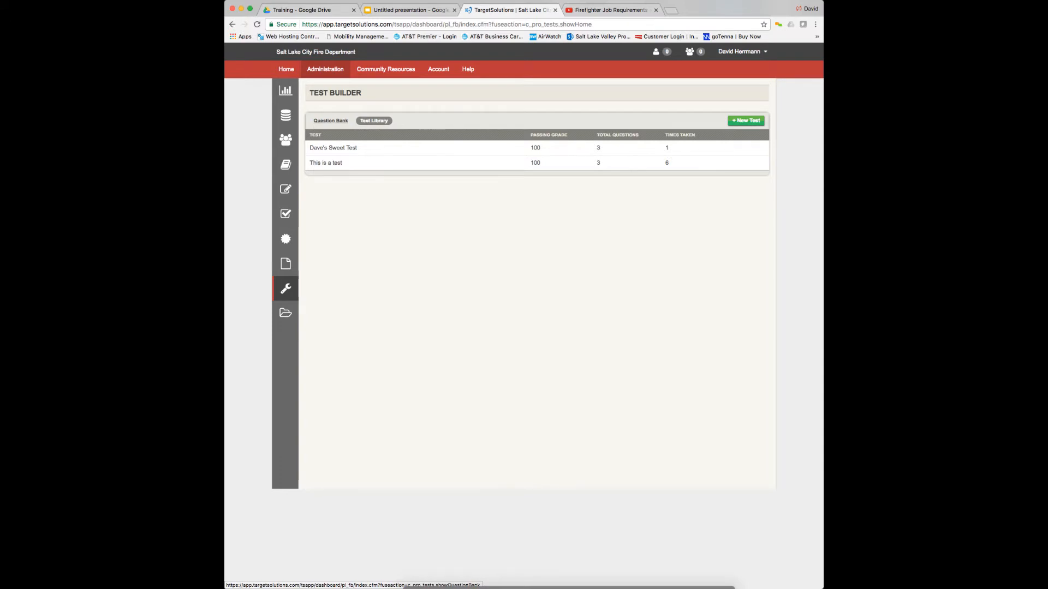
click(331, 121)
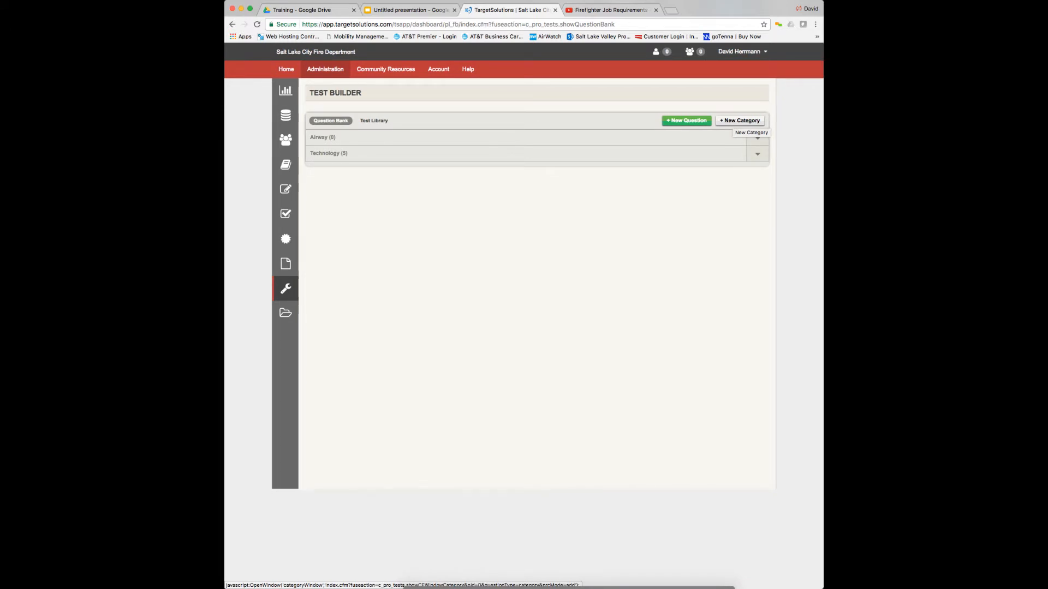
click(733, 120)
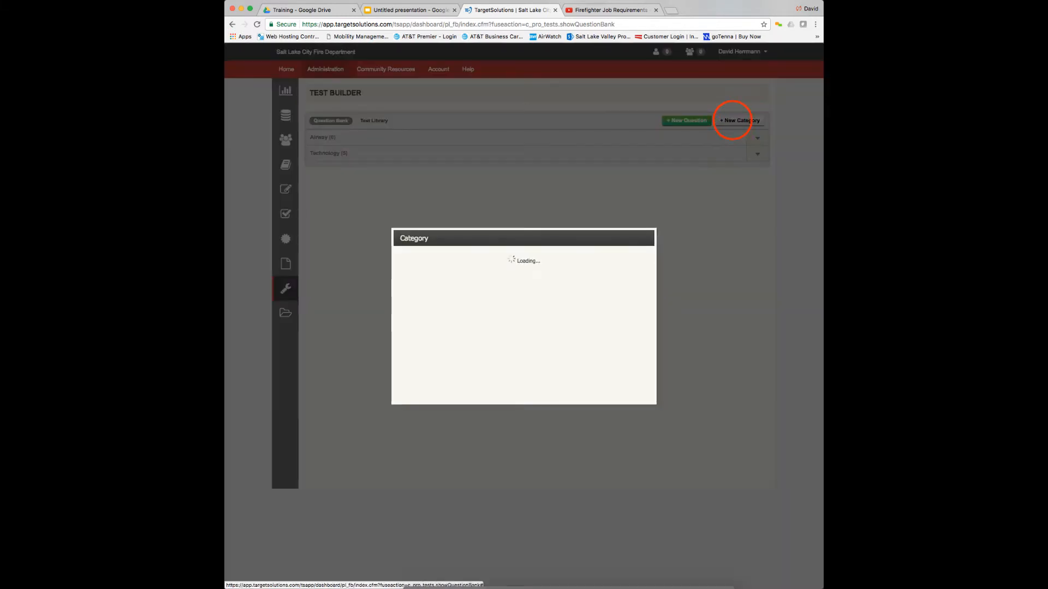
click(478, 268)
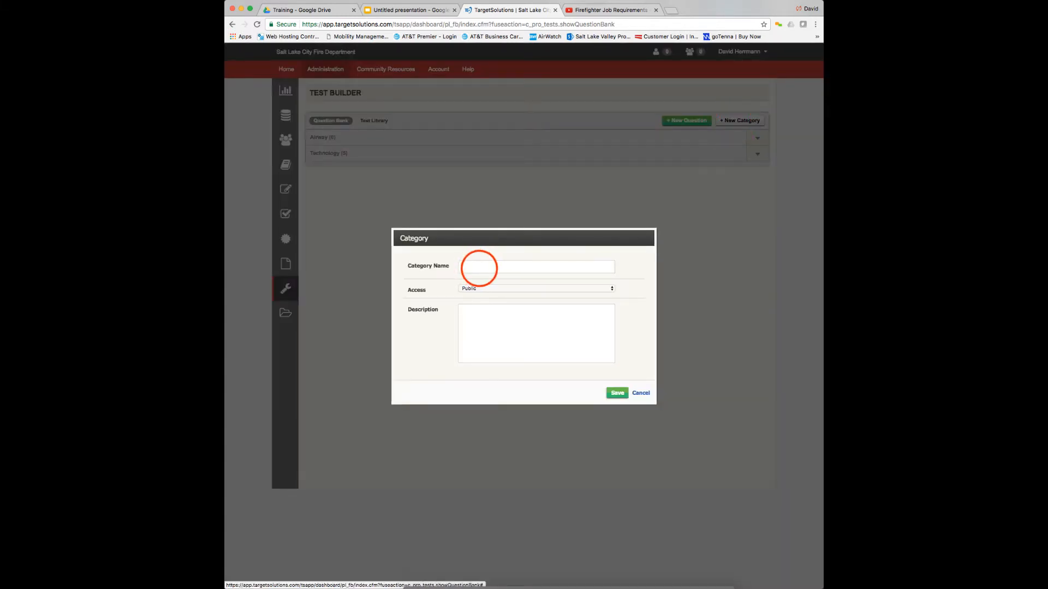
text(Dav)
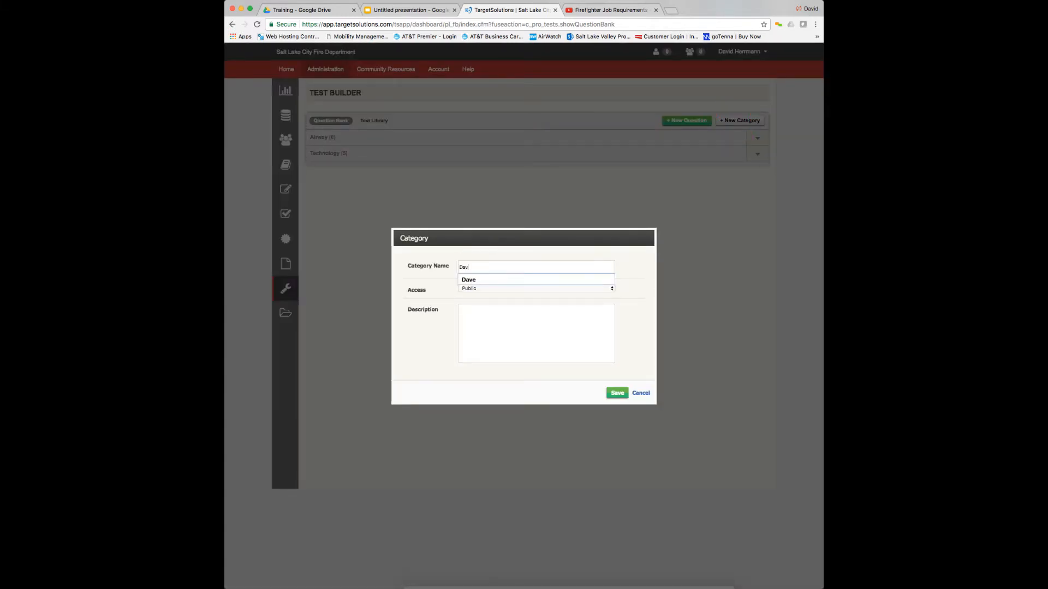
text(es Questions)
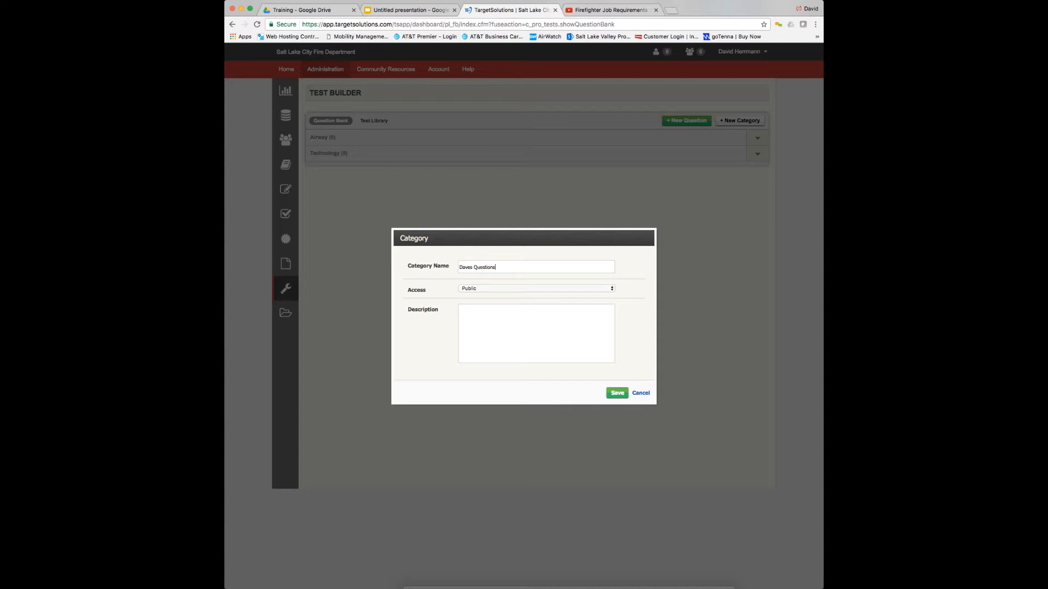
click(484, 288)
click(483, 288)
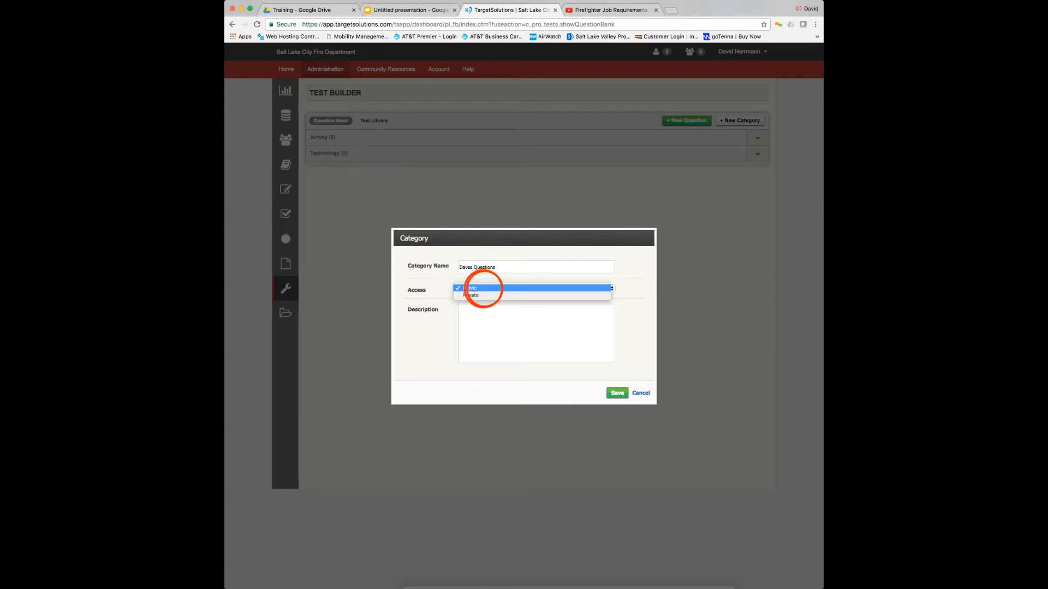
click(481, 321)
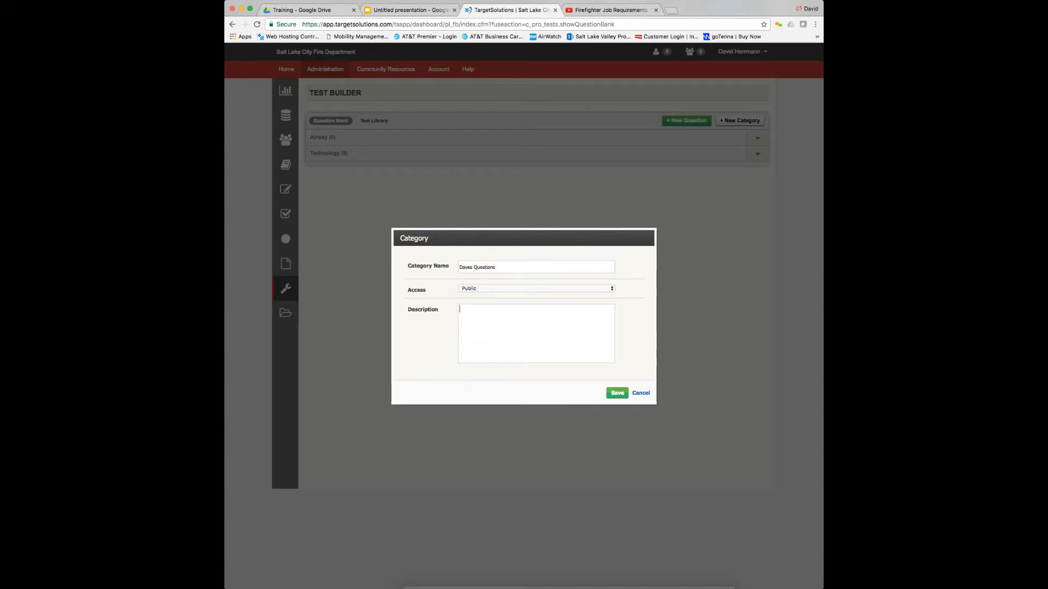
click(617, 393)
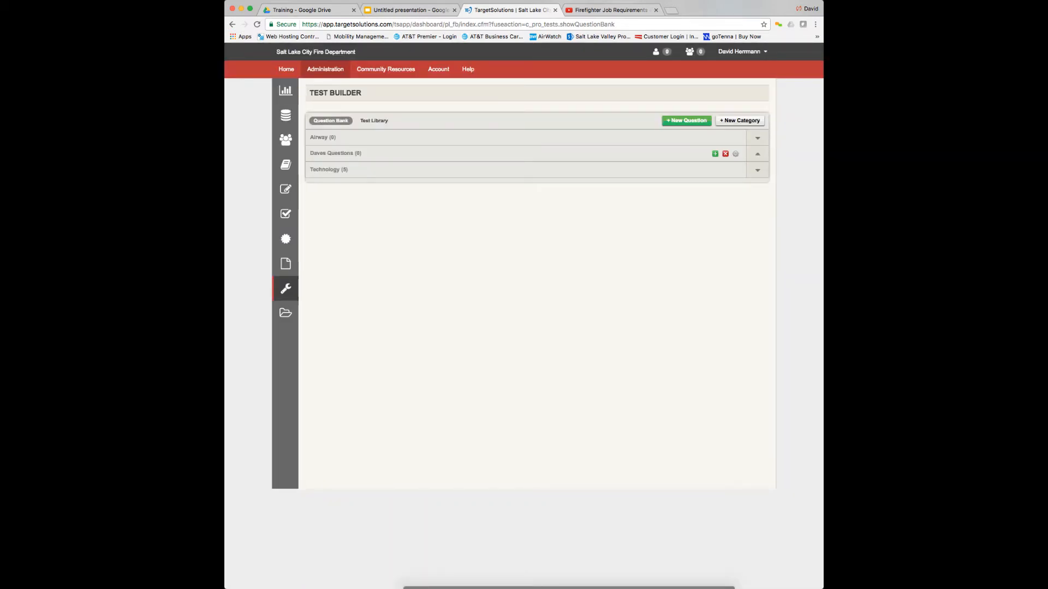
Add the question "Does this thing work?" to the "Daves Questions" category with answers Yes and No, marking Yes as correct, and save it
click(715, 153)
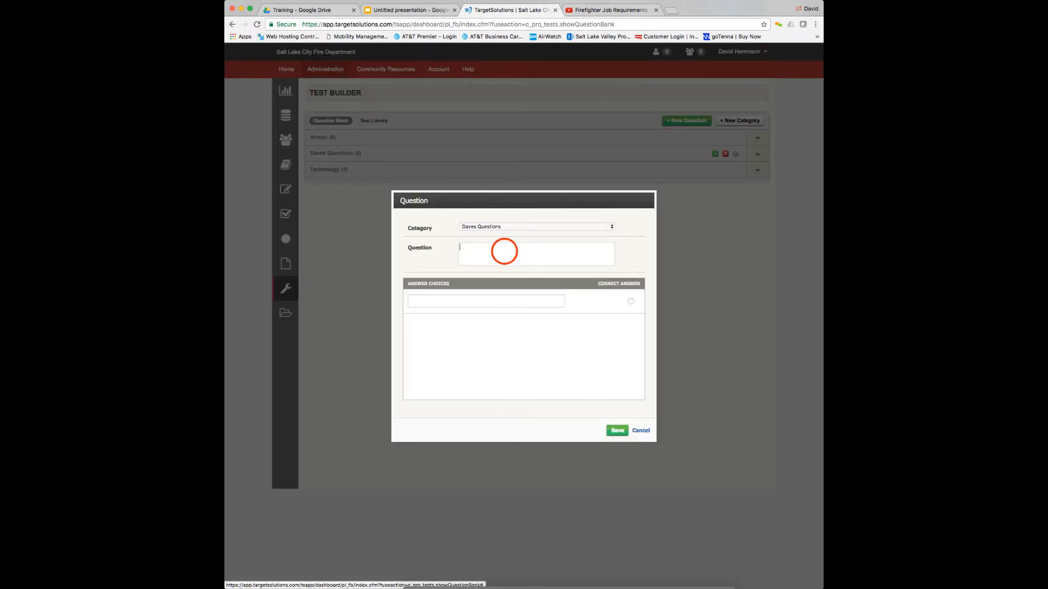
text(Does this )
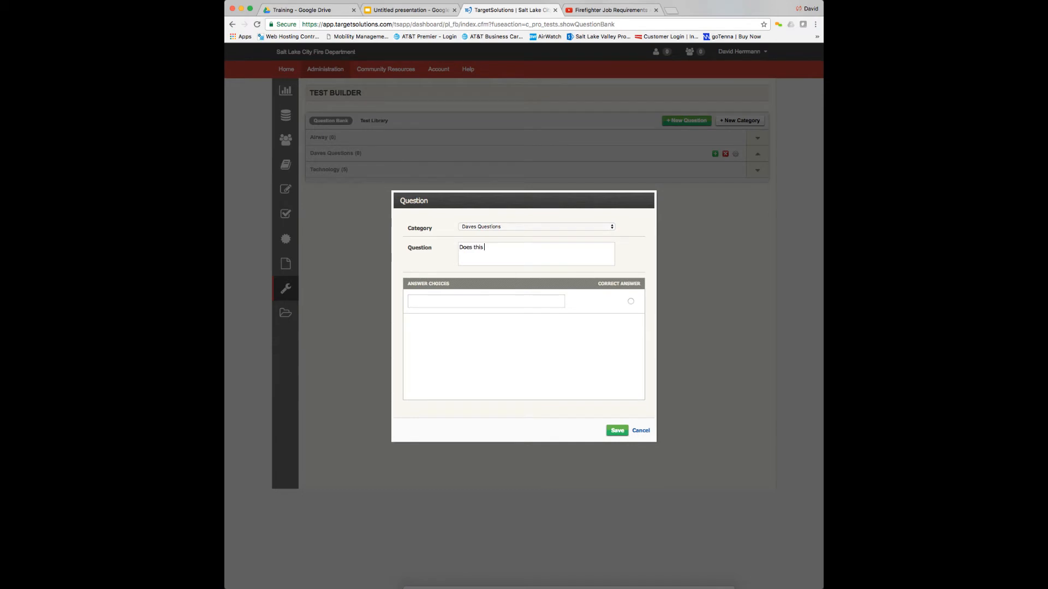
text(thing work?)
click(445, 302)
text(Y)
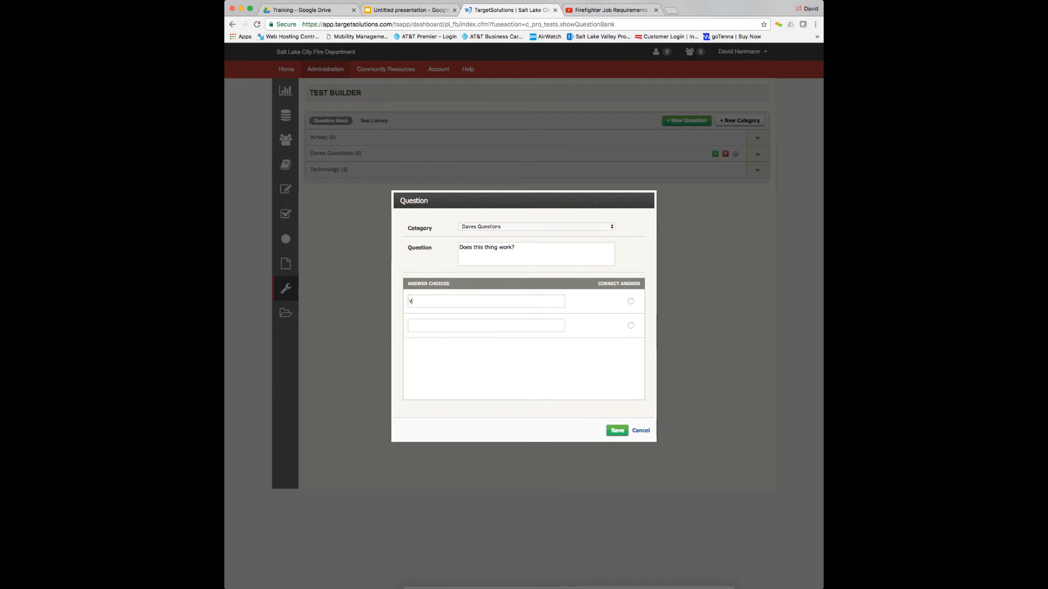
text(es)
click(422, 326)
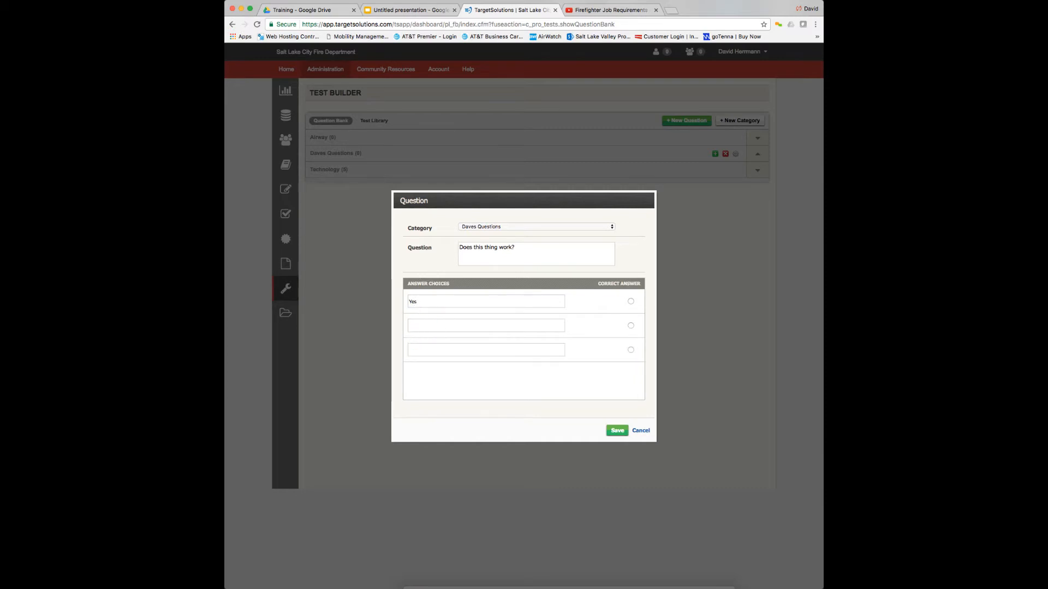
text(No)
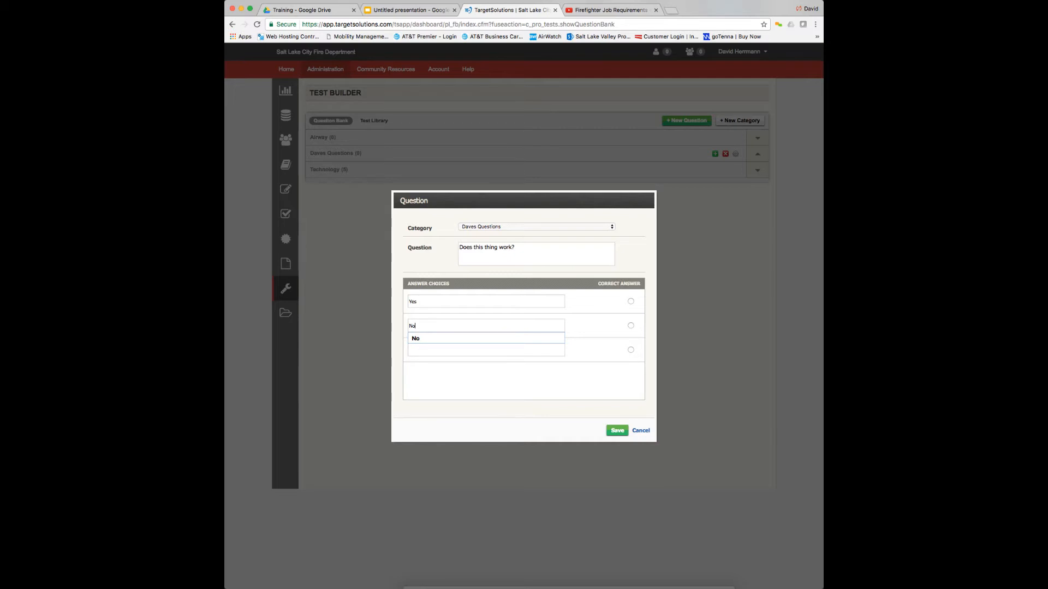
click(630, 301)
click(616, 430)
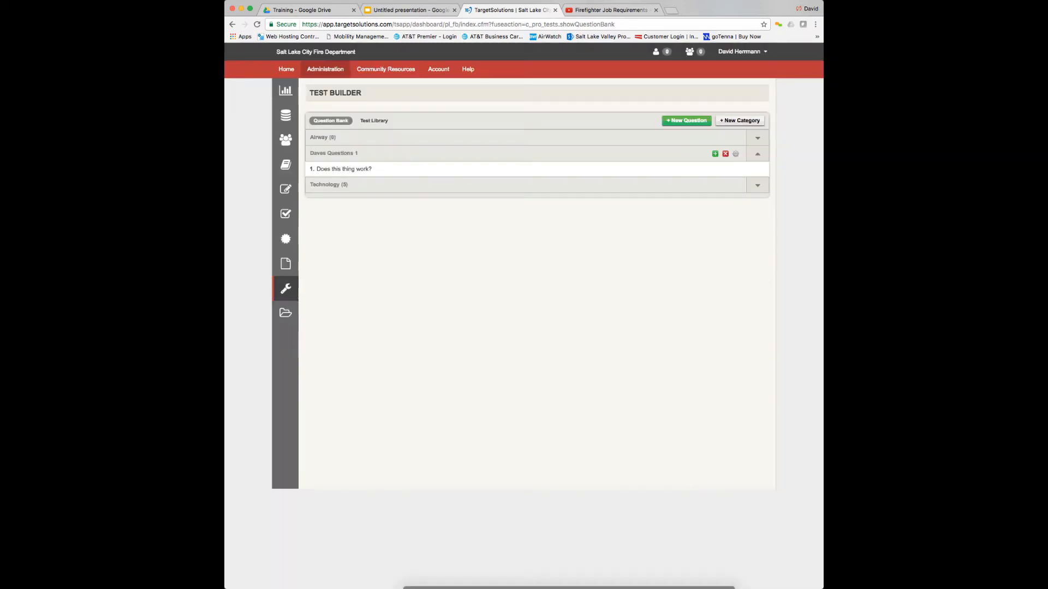
Add and save a second question "Is the computer powered on?" in "Daves Questions" with answers Yes and No, marking Yes as correct
click(715, 154)
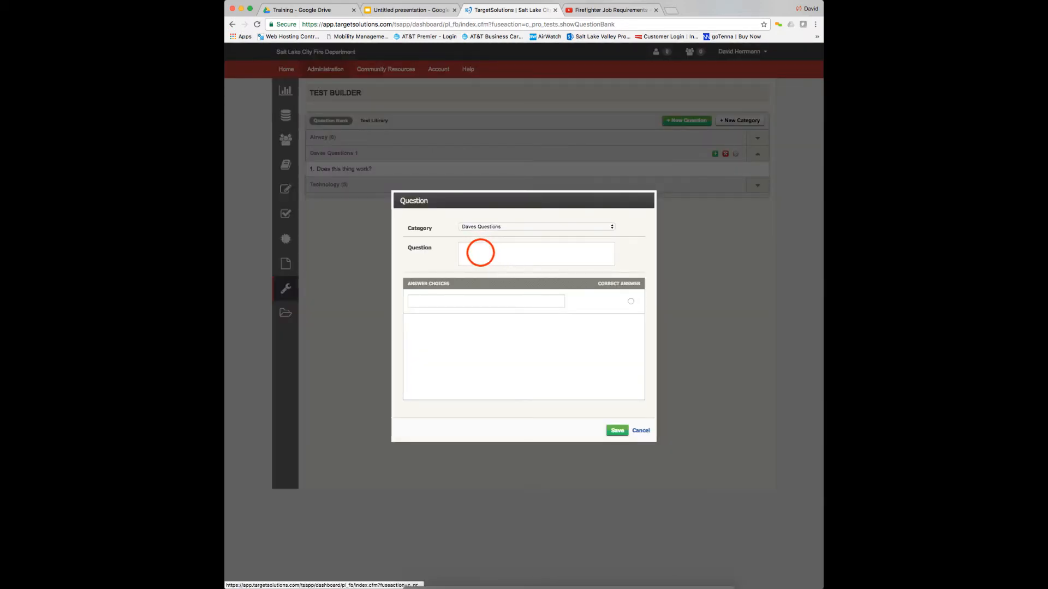
text(Is the com)
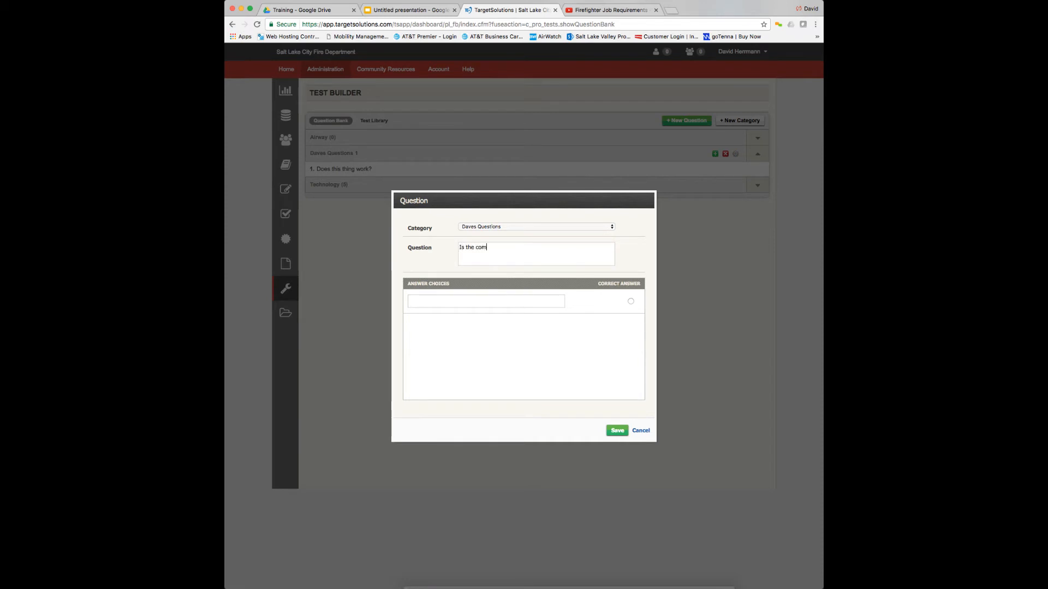
text(puter powered on?)
click(466, 302)
text(Y)
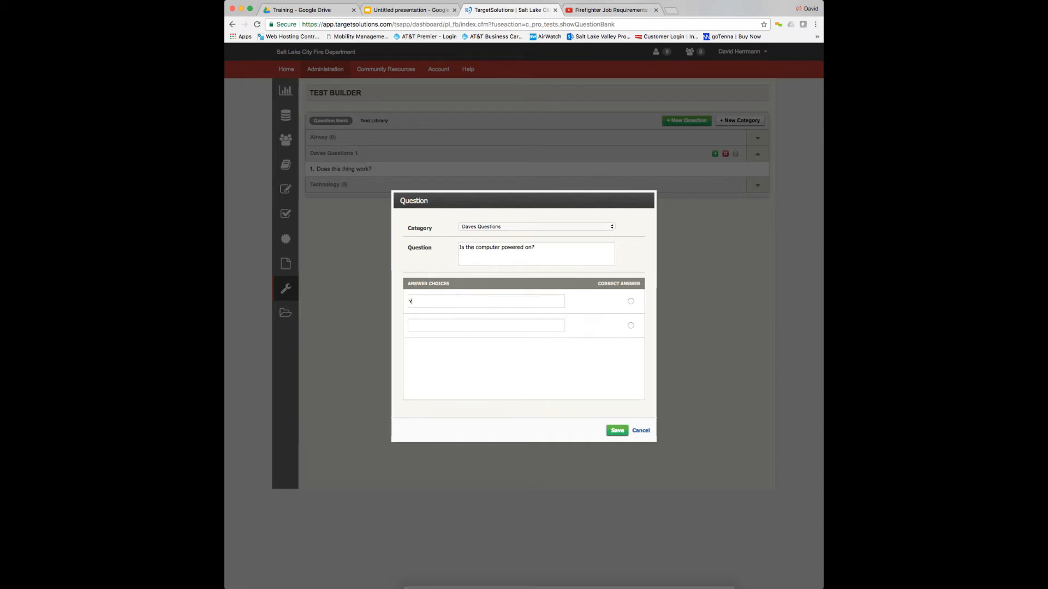
text(es)
click(452, 325)
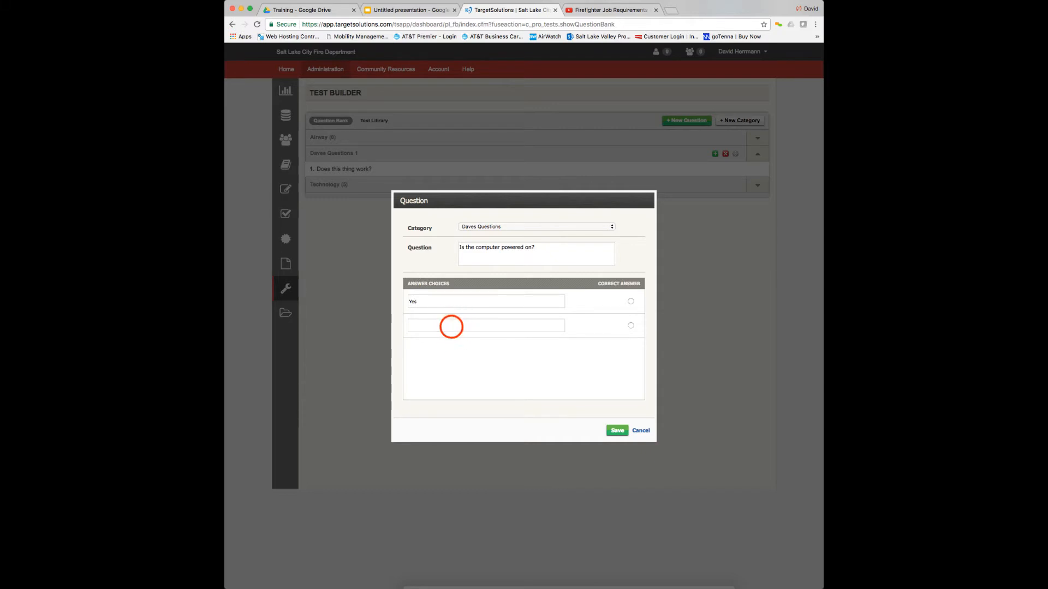
click(451, 325)
text(No)
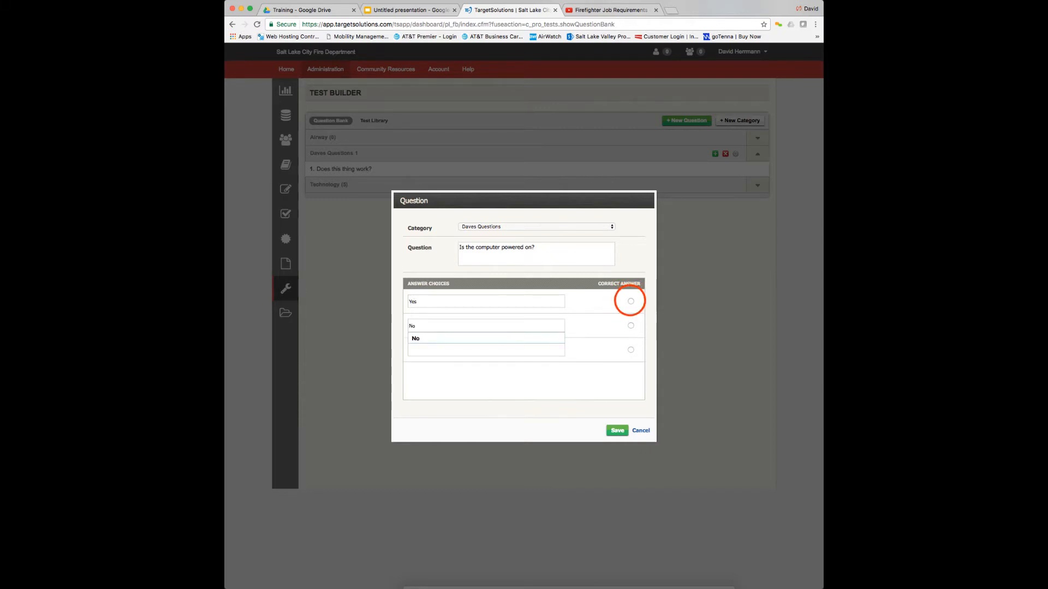
click(631, 301)
click(617, 431)
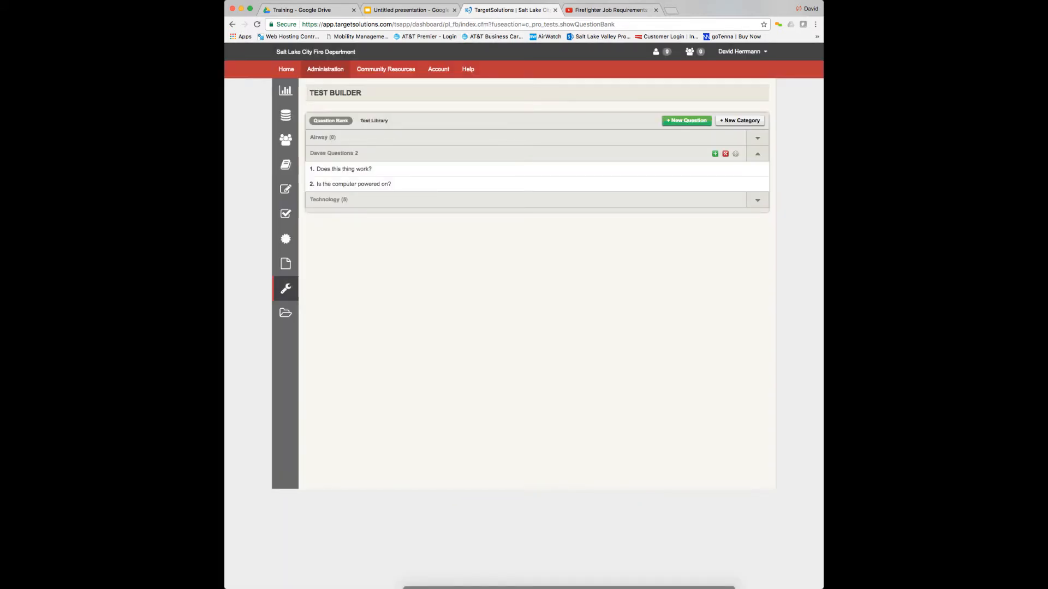
Create a new test in the Test Library named "Daves Test for Training" with a 100% passing grade and randomized question order
click(374, 120)
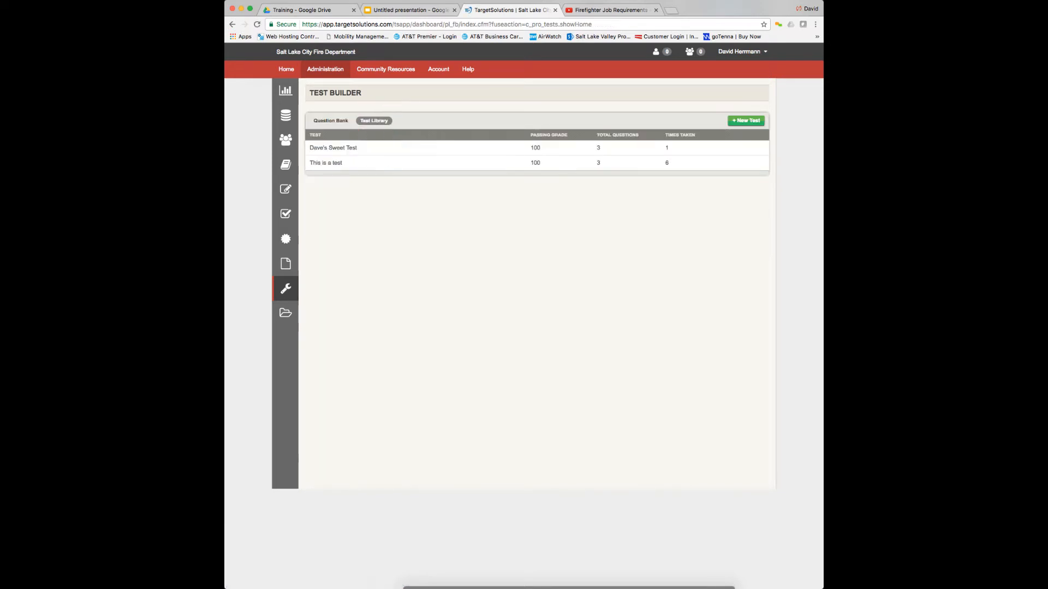
click(746, 120)
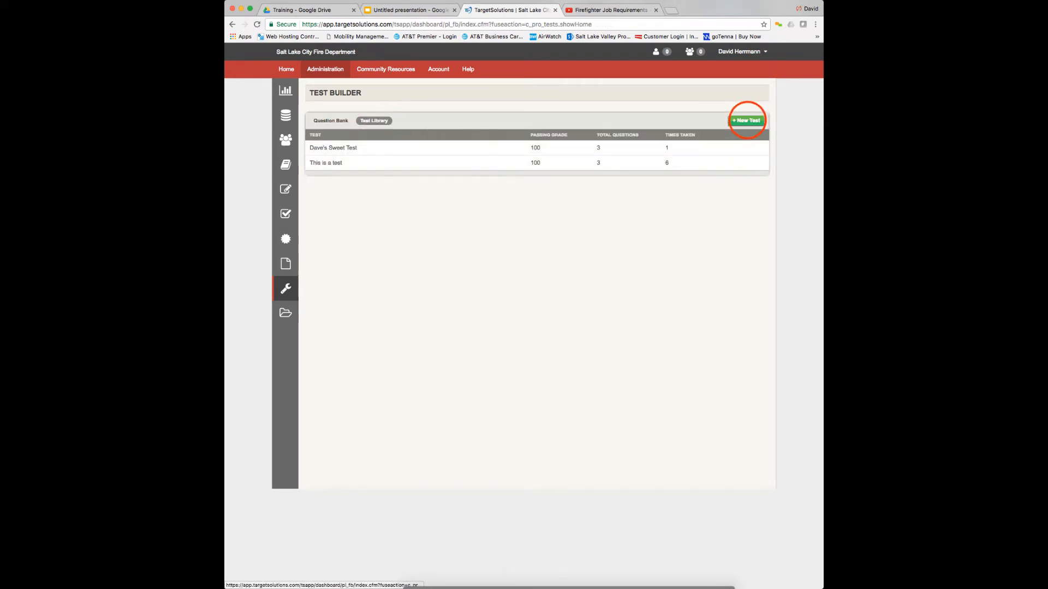
click(631, 140)
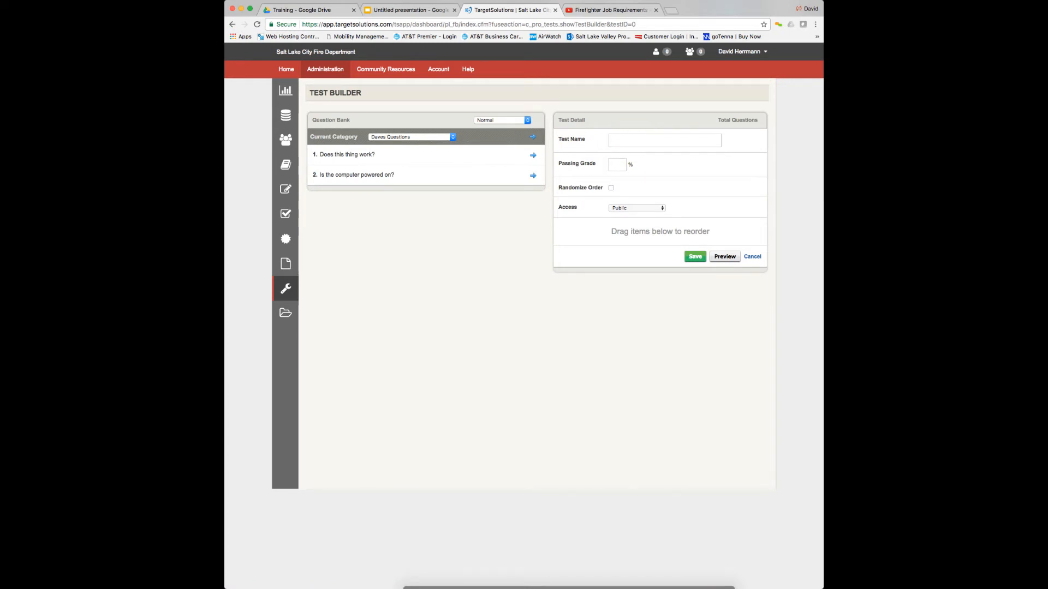
text(Daves Test for Training)
click(616, 163)
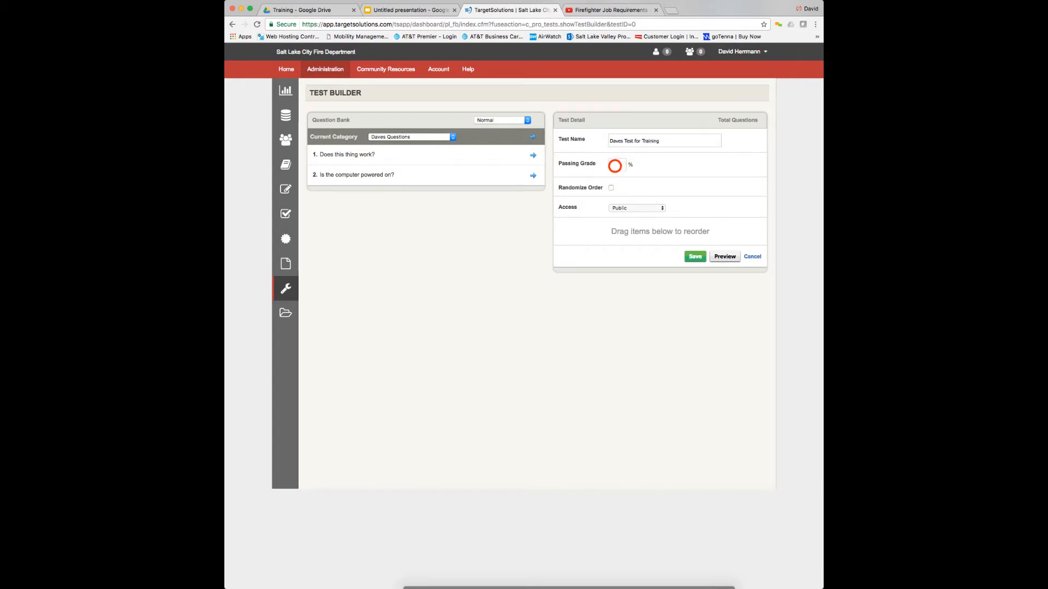
text(100)
click(610, 187)
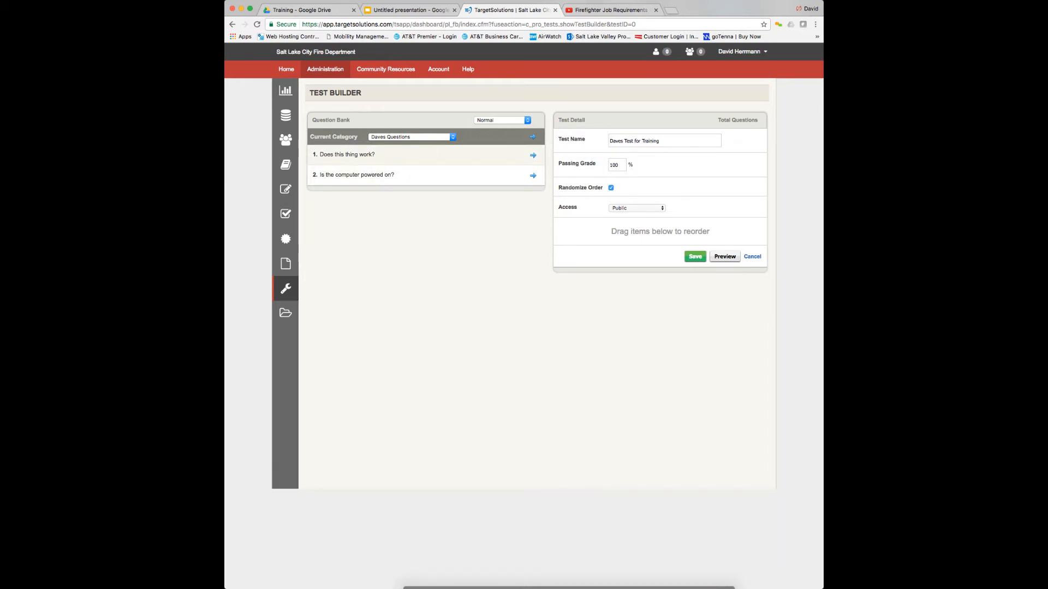
Add both "Daves Questions" questions and the first and third "Technology" questions to the test, and save it
click(533, 155)
click(532, 175)
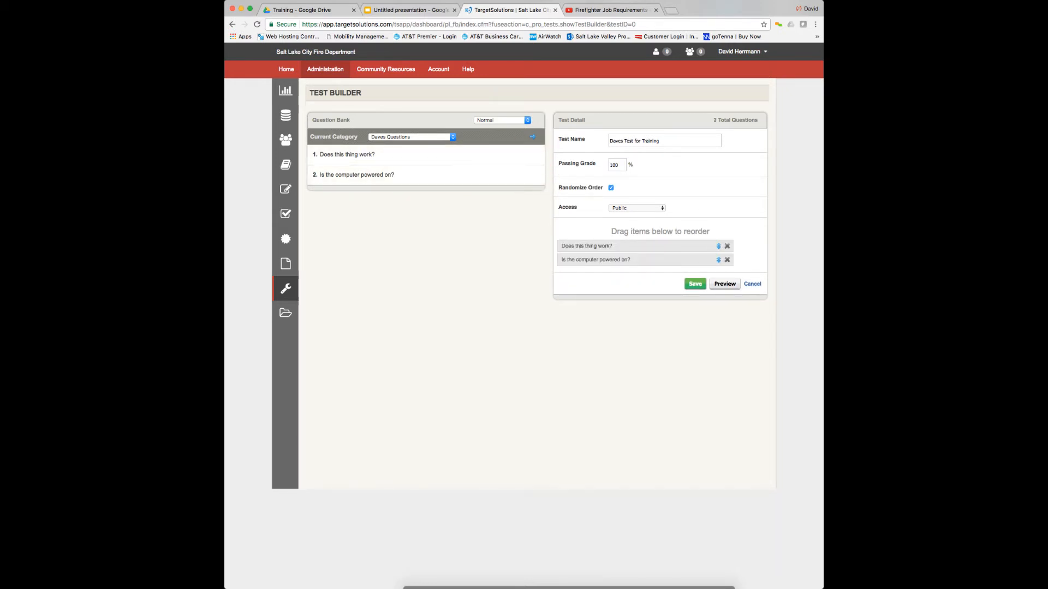
click(453, 137)
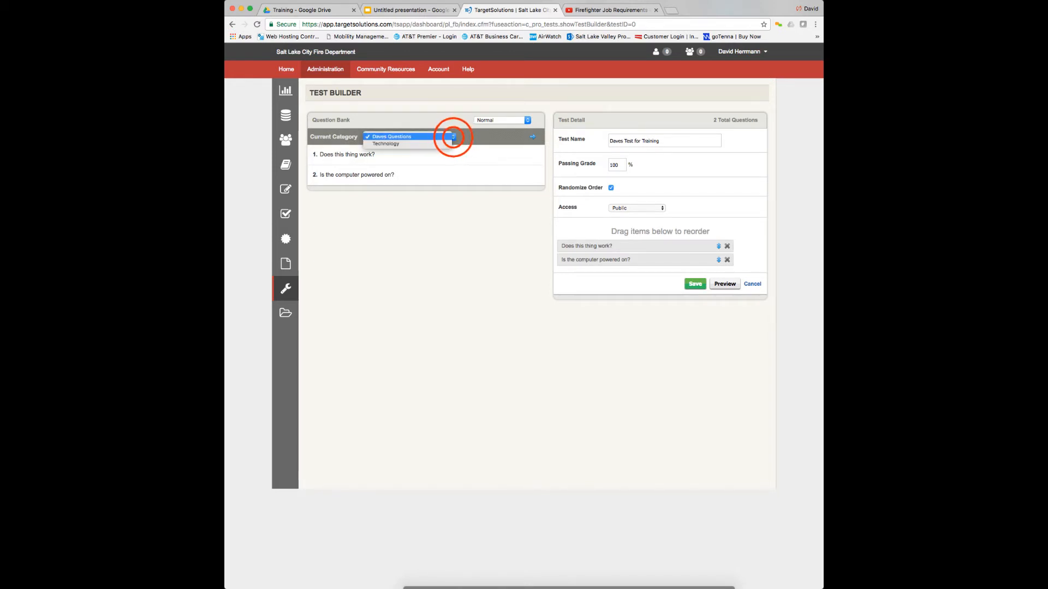
click(453, 137)
click(441, 141)
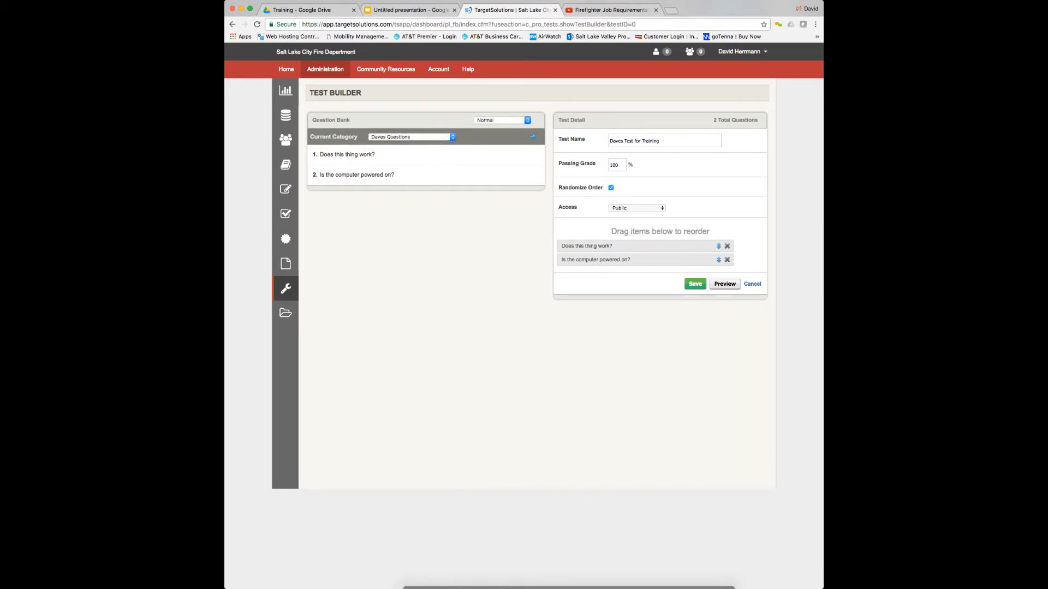
click(533, 196)
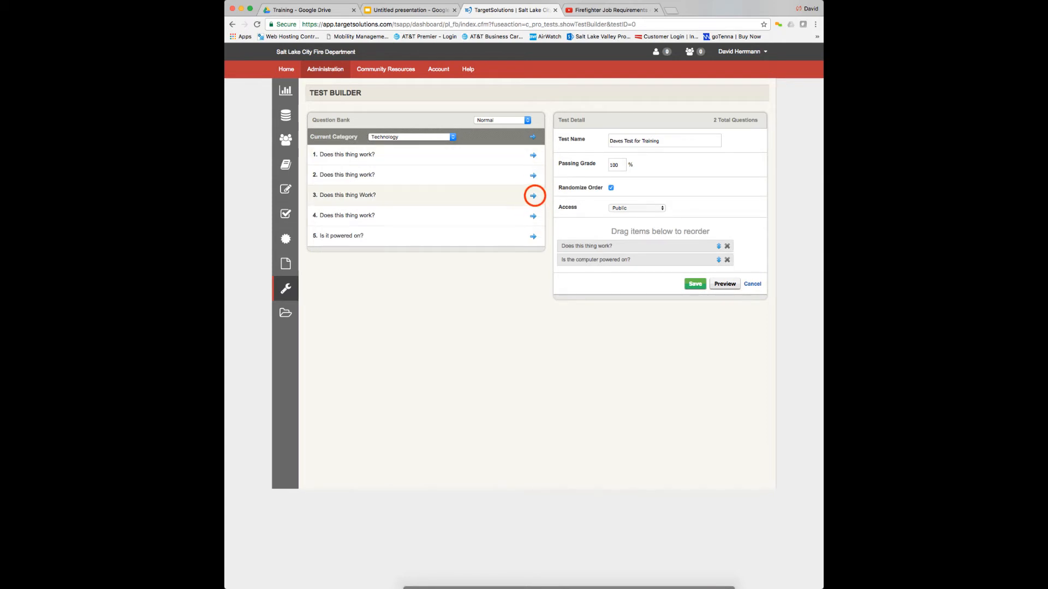
click(533, 155)
click(527, 120)
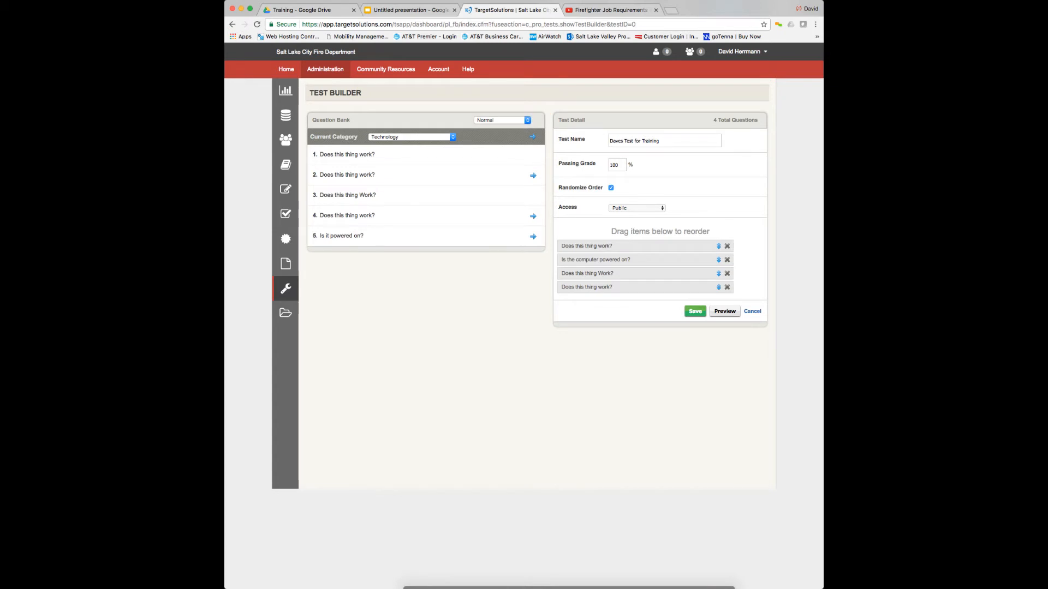
click(695, 311)
click(693, 311)
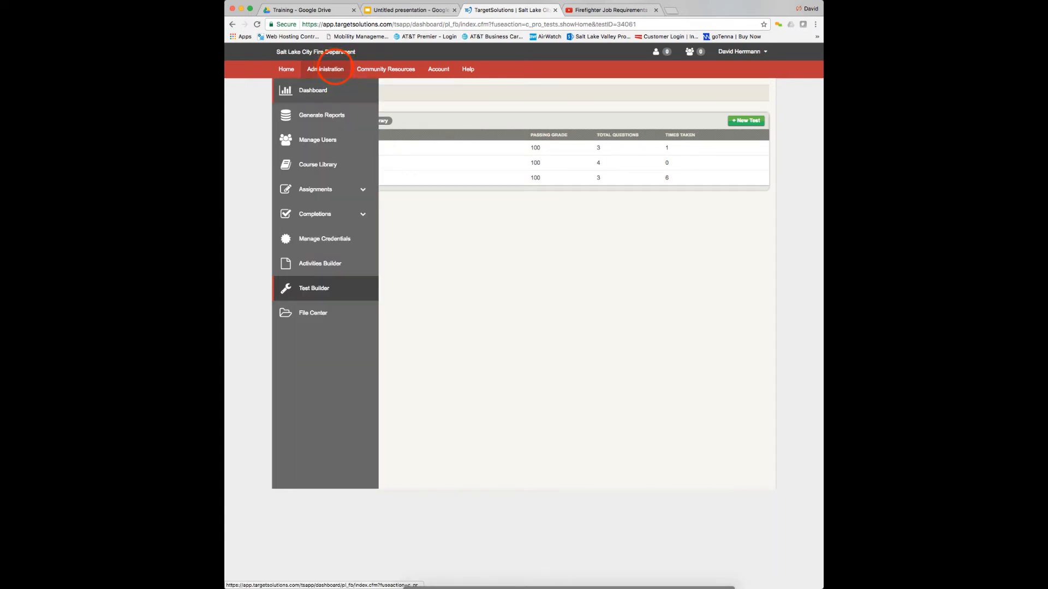
Start a new activity in the Activities Builder under the License/Certification category, named "Dave's Training Activity", with no description
click(336, 67)
mouse_move(290, 90)
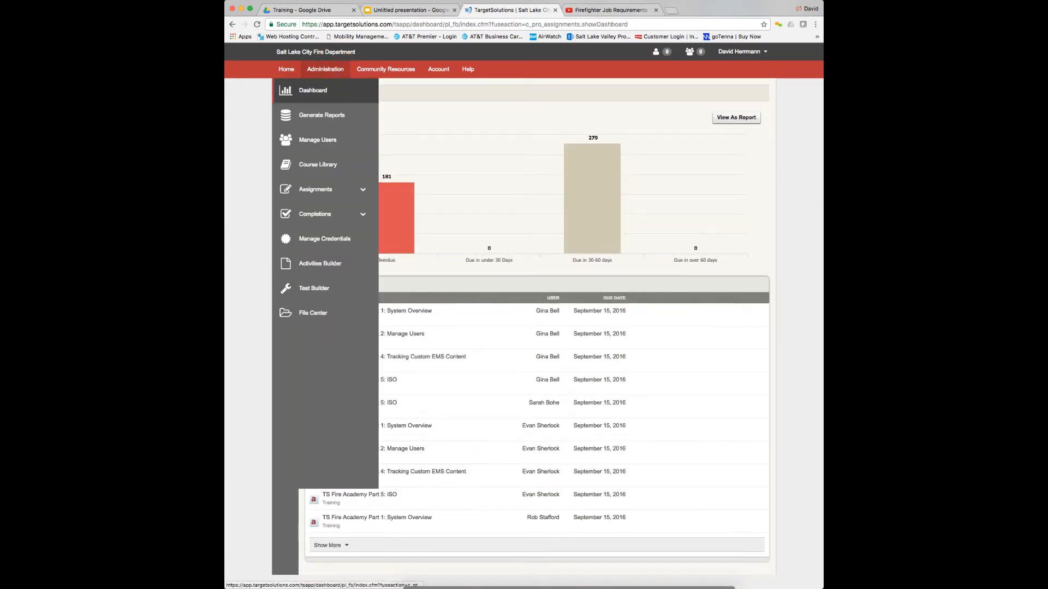
click(315, 264)
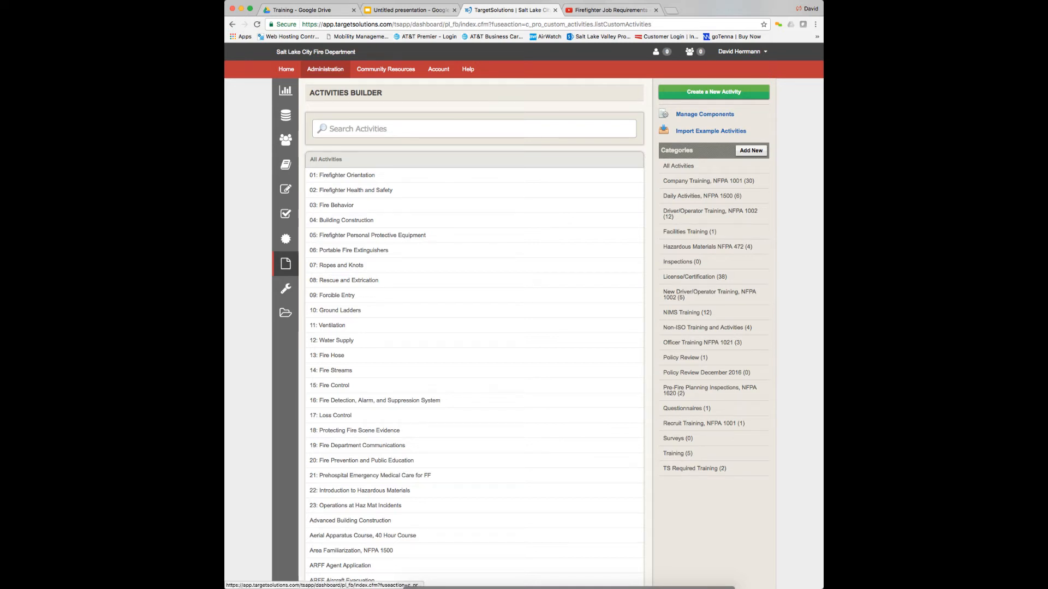
click(711, 92)
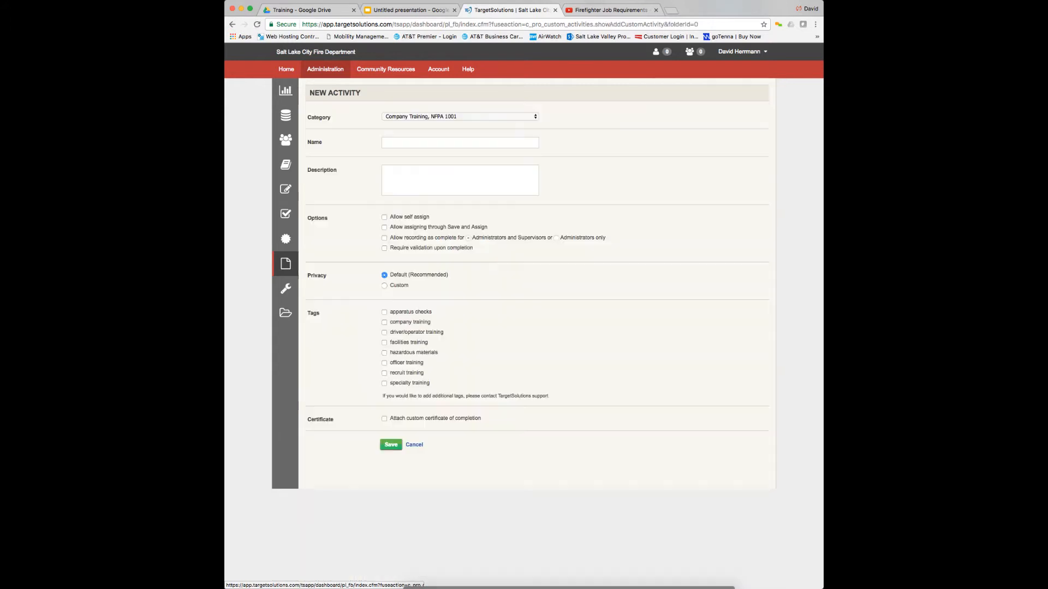
click(535, 116)
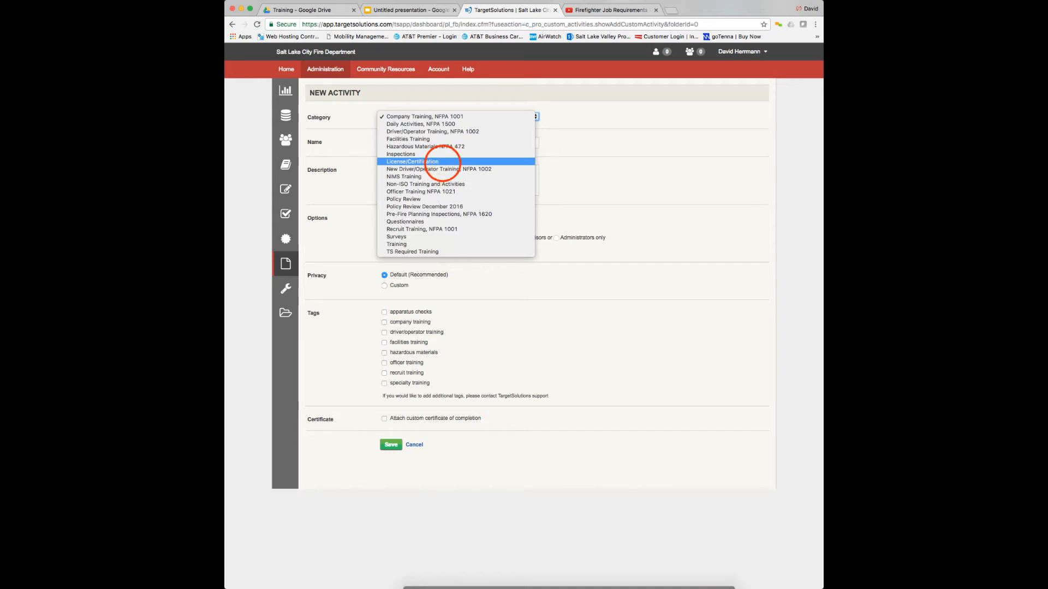
click(442, 162)
click(426, 143)
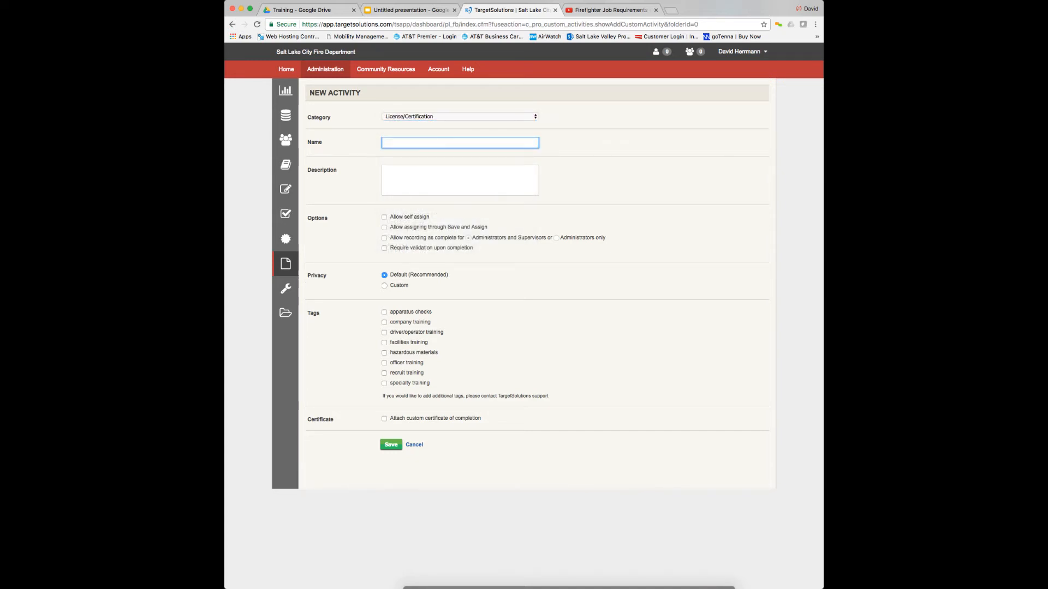
text(Dave's Training Activity)
click(437, 177)
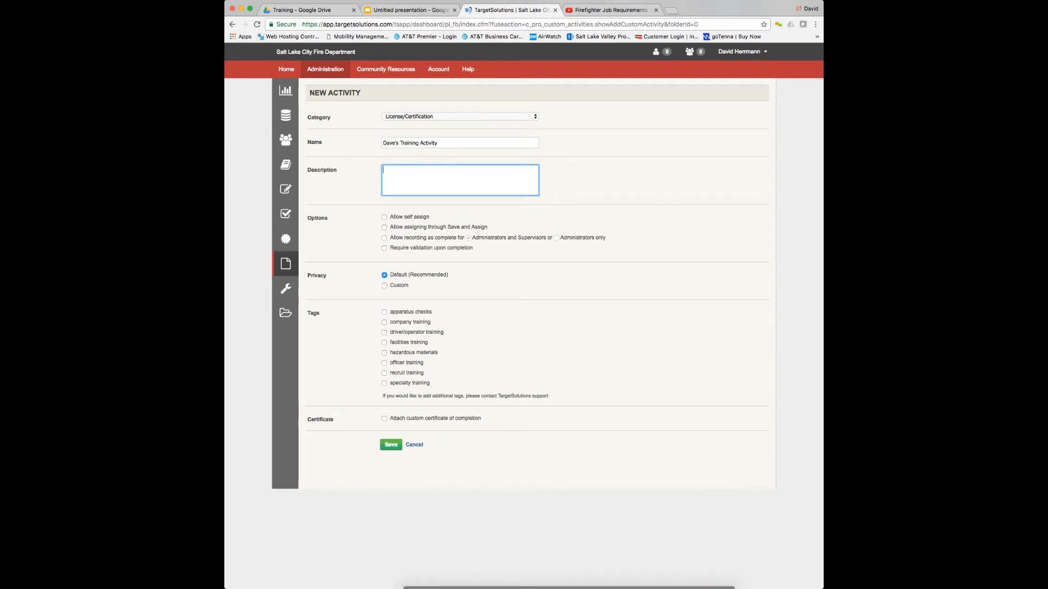
Allow self assign, assigning through Save and Assign, and recording as complete for Administrators and Supervisors, and save the activity
click(385, 217)
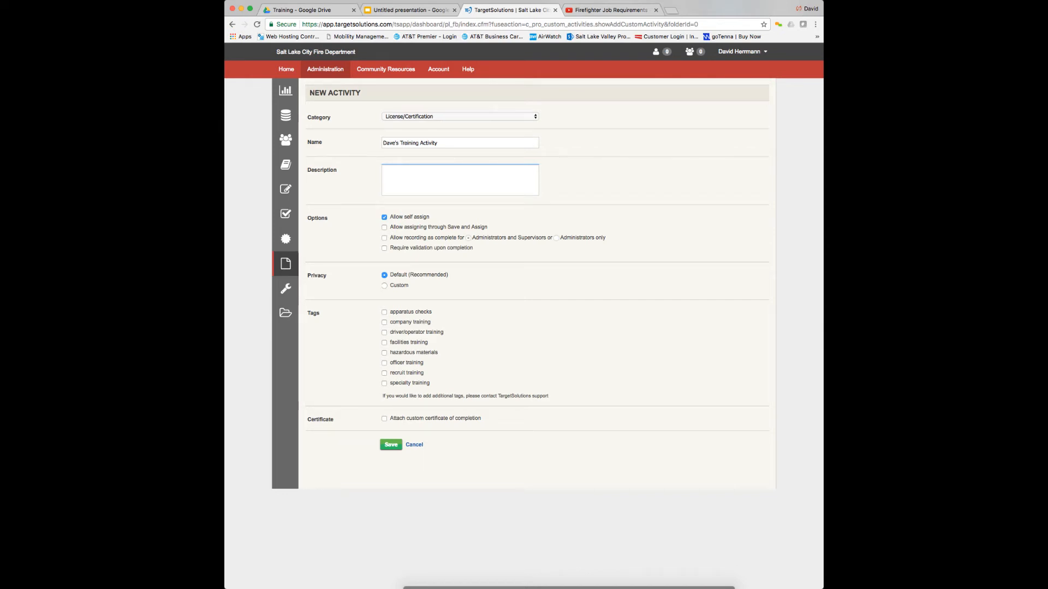
click(384, 227)
click(384, 238)
scroll(524, 316, down, 1)
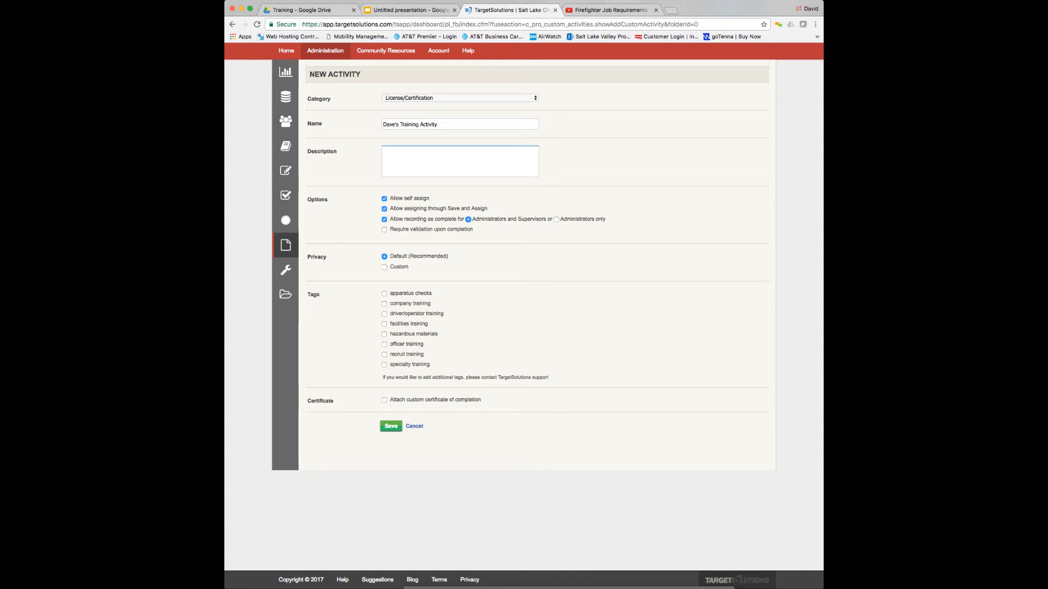
click(390, 426)
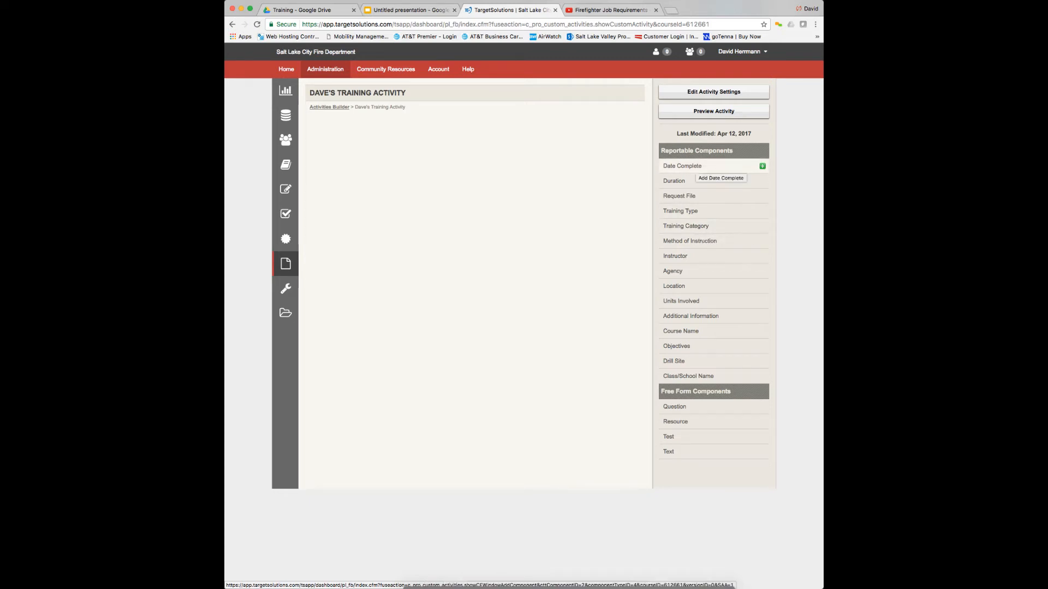
Add a Date Complete component with the question "Date Complete" that allows user input and requires a user response
click(762, 166)
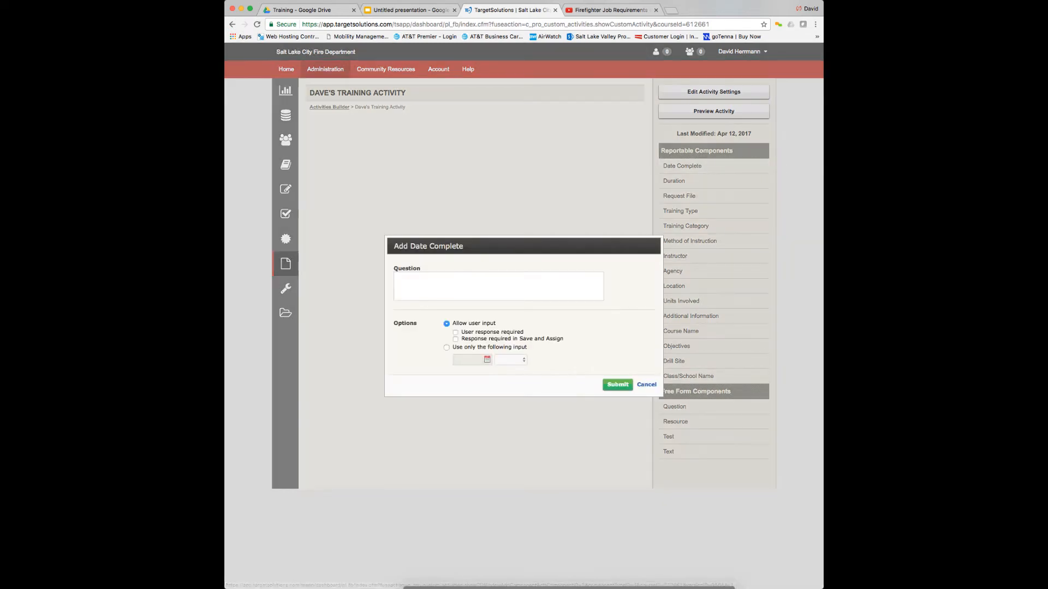
click(435, 277)
text(Date Complete)
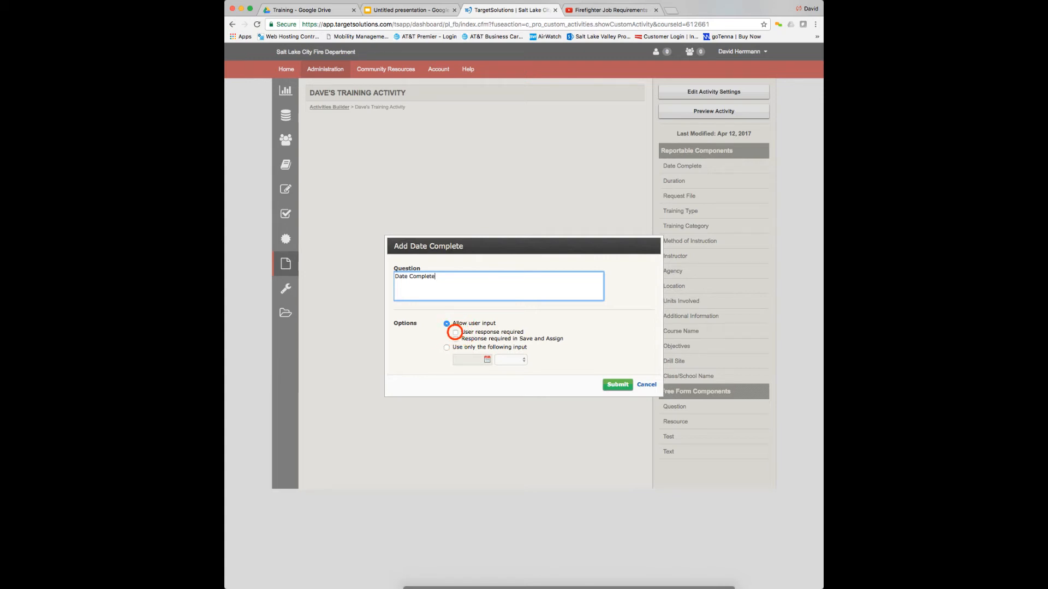
click(455, 332)
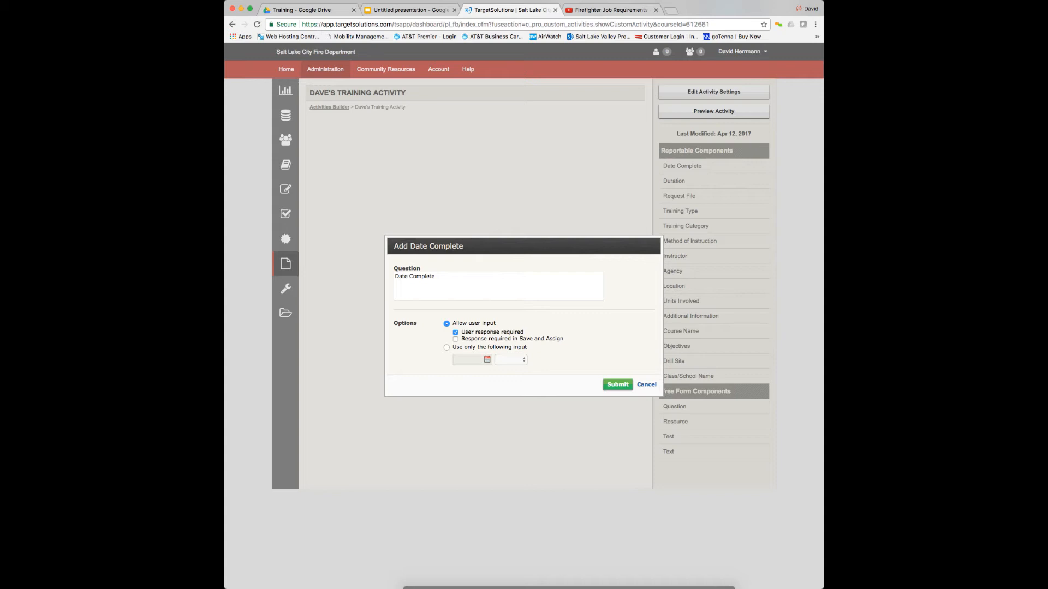
click(620, 384)
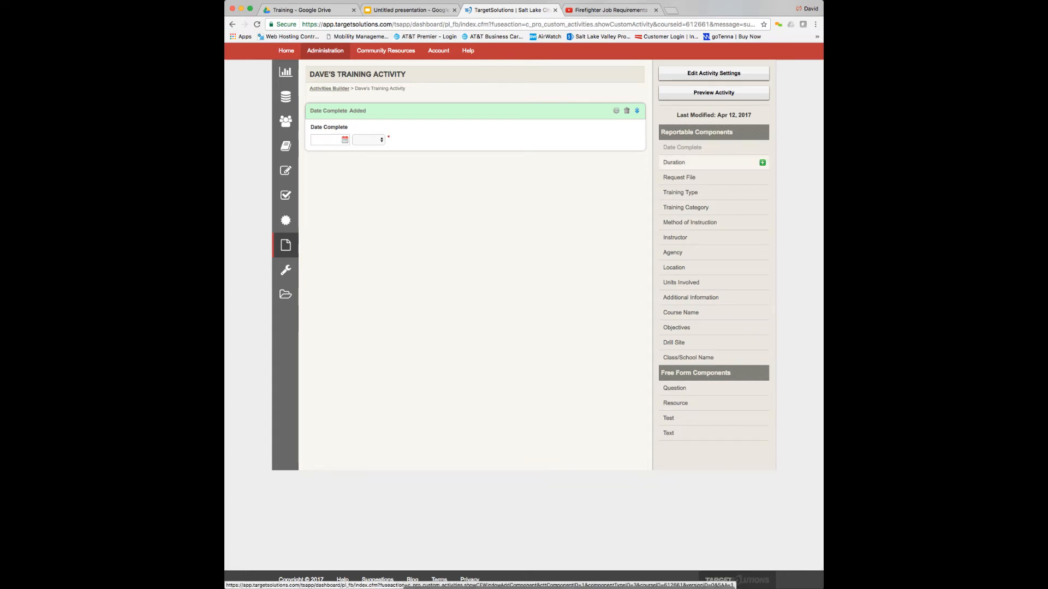
Start a Duration component and enter "Total Hours of Training" as its question
click(716, 162)
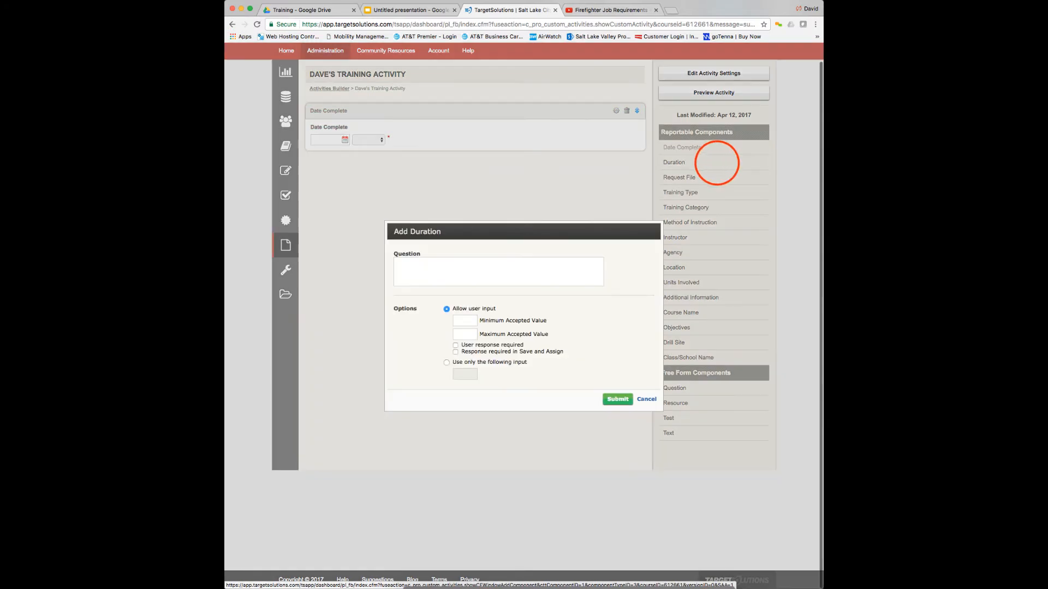
click(472, 267)
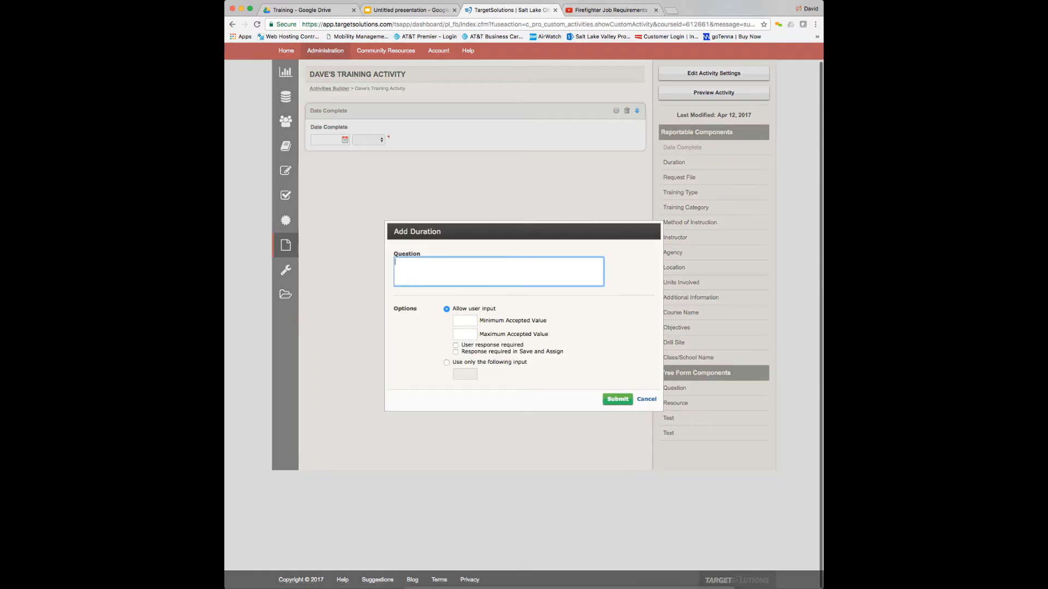
text(Total Hours )
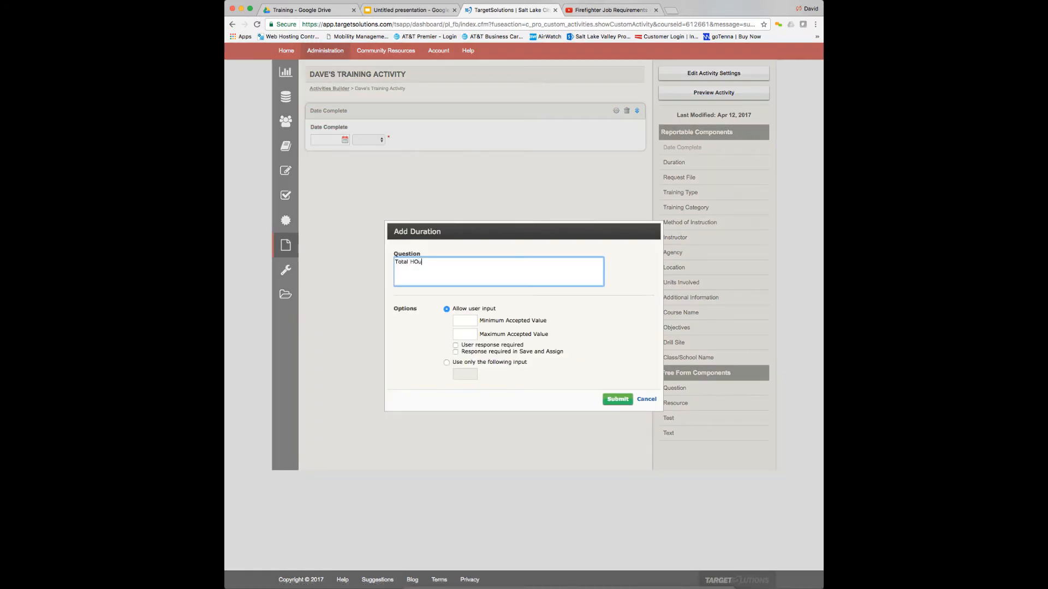
text(of Training)
Set the duration's minimum accepted value to 30 and maximum to 4, and require a user response
click(465, 321)
text(30)
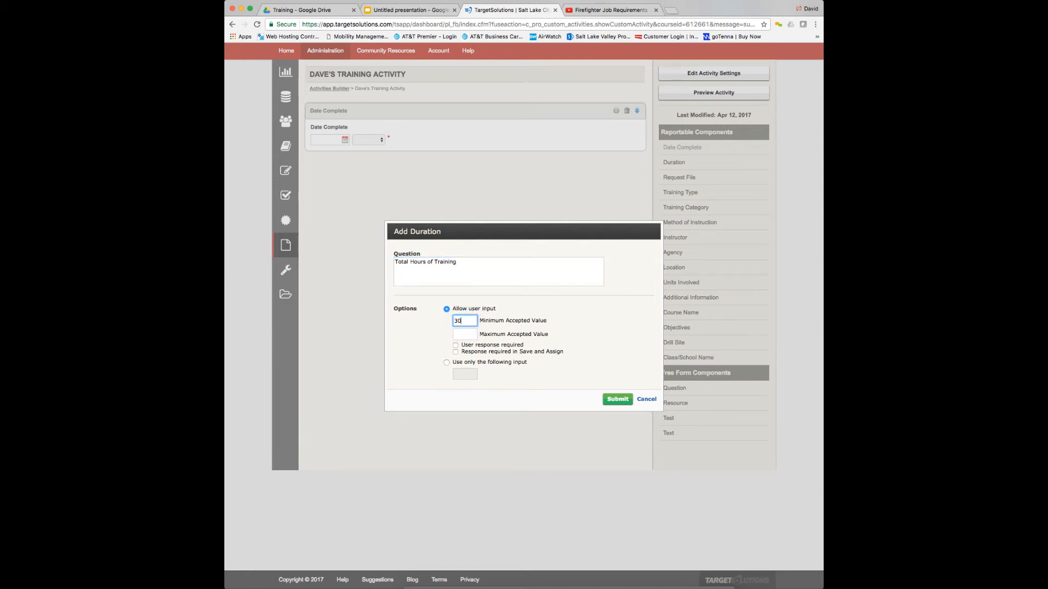
click(465, 334)
click(455, 345)
Restrict the duration to the fixed input 30 and try to submit the component
click(446, 362)
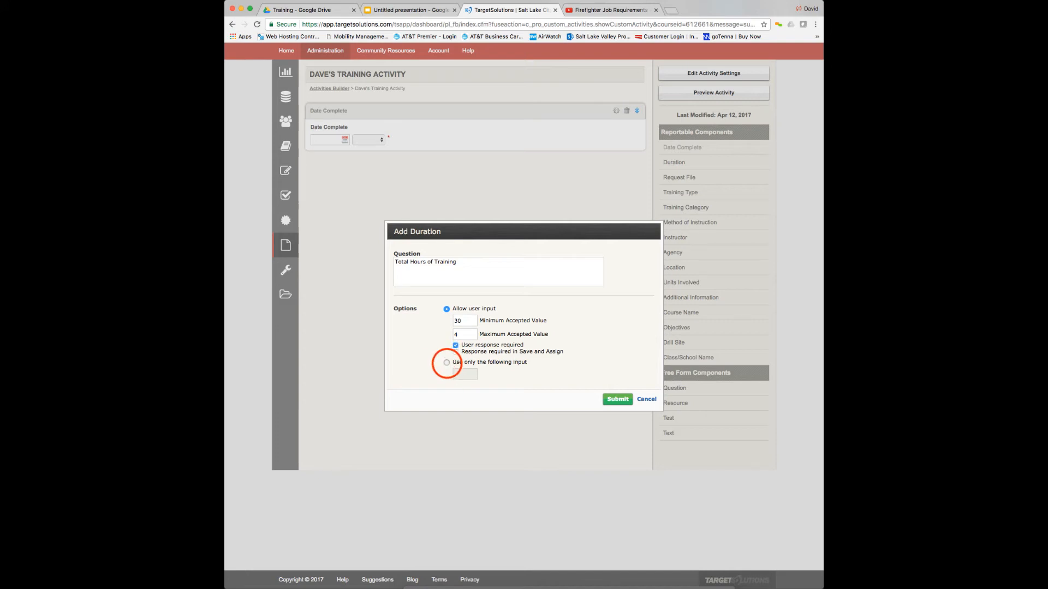
click(467, 359)
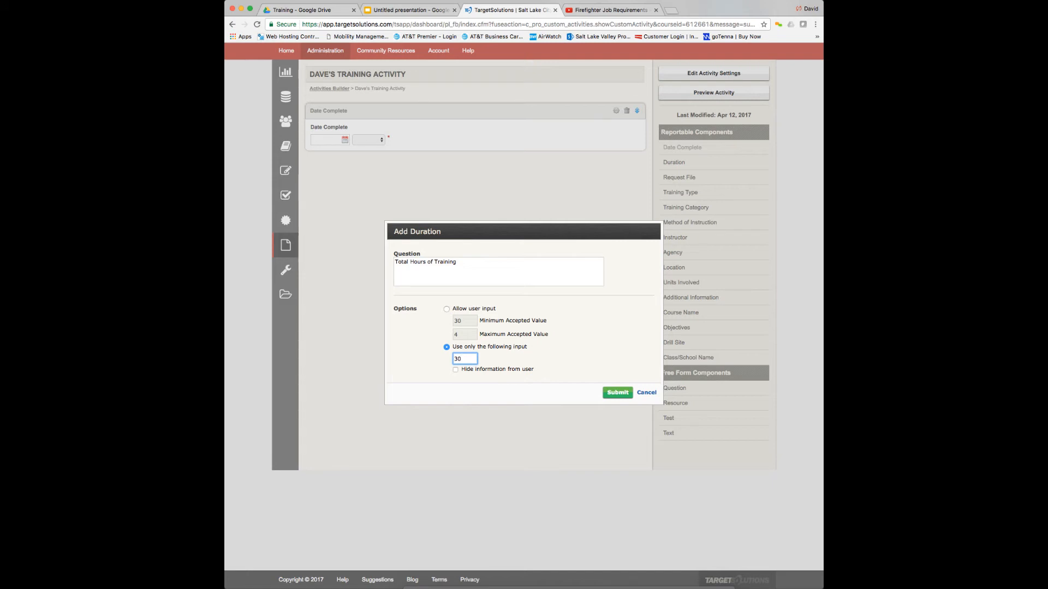
click(618, 392)
click(618, 393)
Clear the duration's minimum and maximum accepted values, switch back to using only the fixed input, and submit the component
double_click(466, 335)
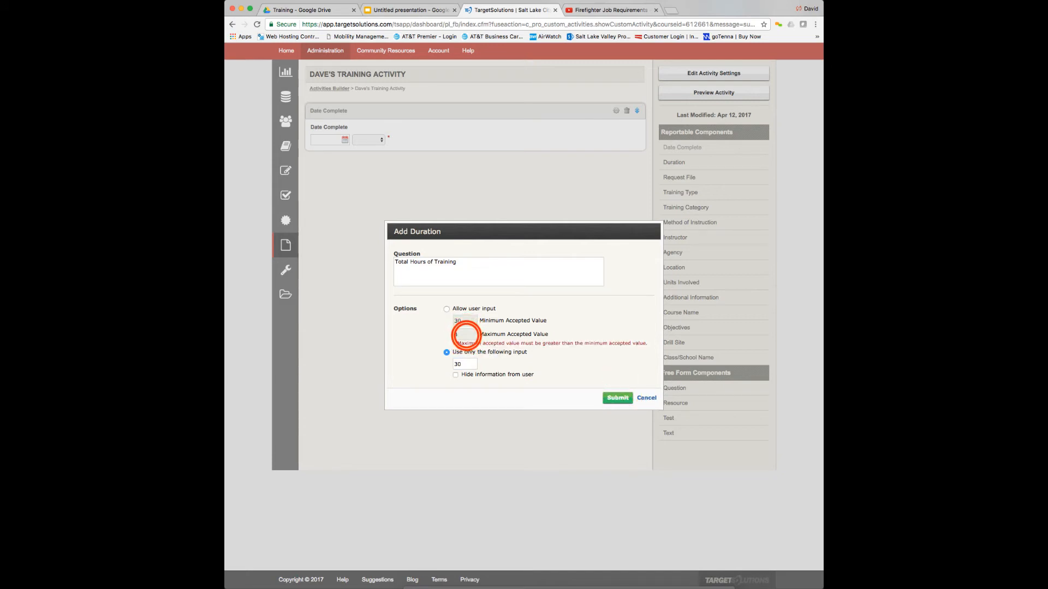
click(447, 309)
double_click(466, 334)
double_click(465, 318)
click(447, 310)
double_click(465, 318)
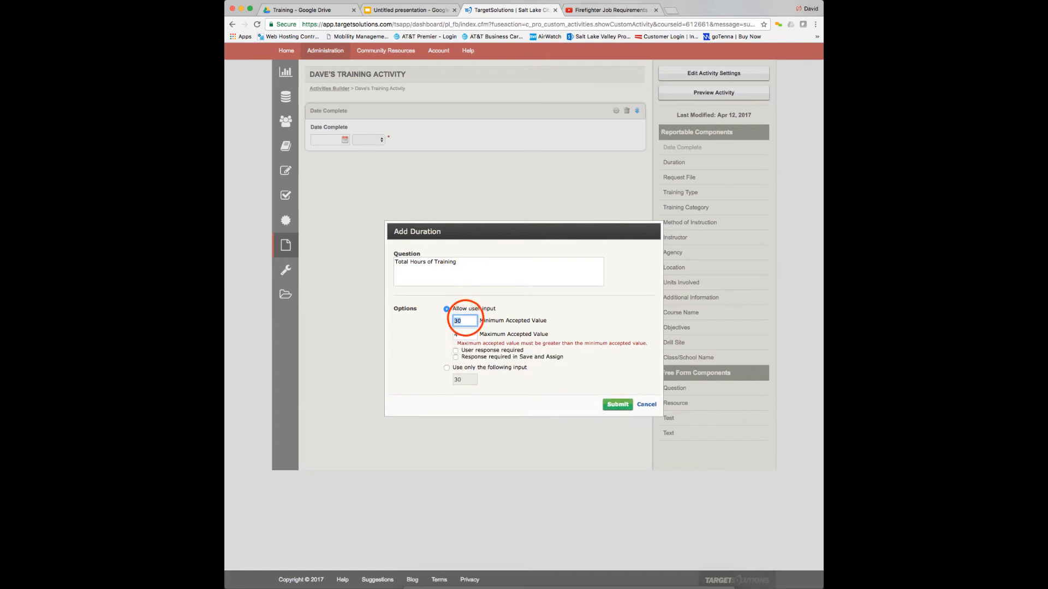
key(BackSpace)
click(465, 333)
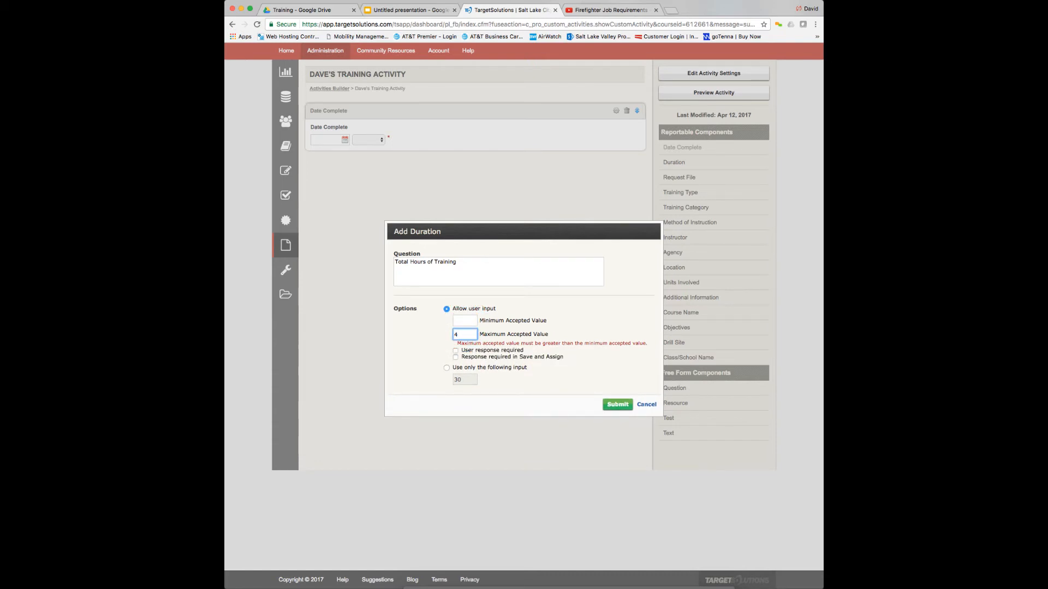
click(447, 367)
click(610, 401)
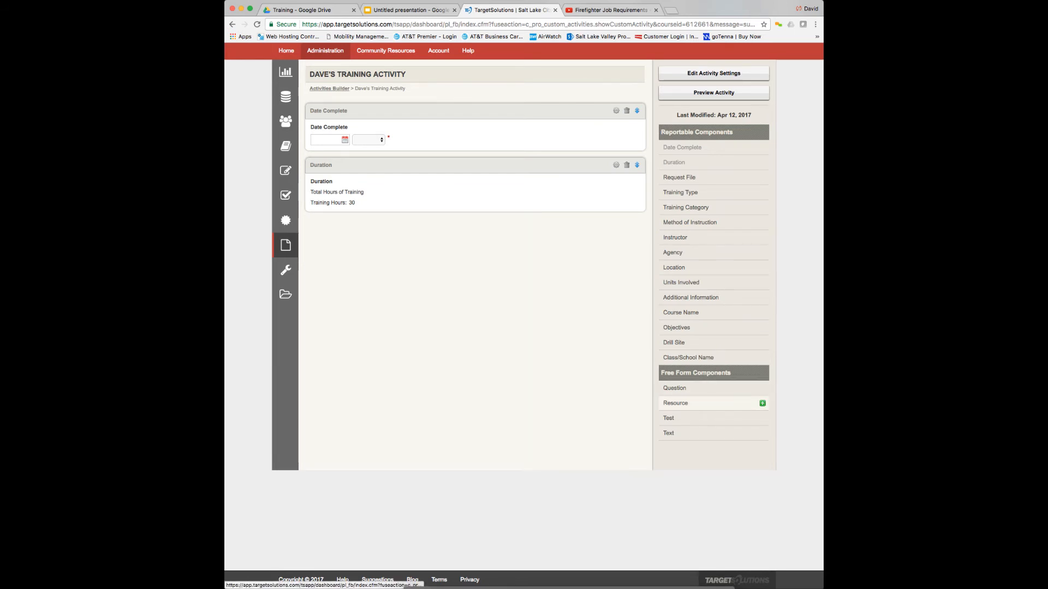
Add the Fire Cam Doc resource from the Technology folder with the instructions "Please read this document." and the e-signature required
click(762, 403)
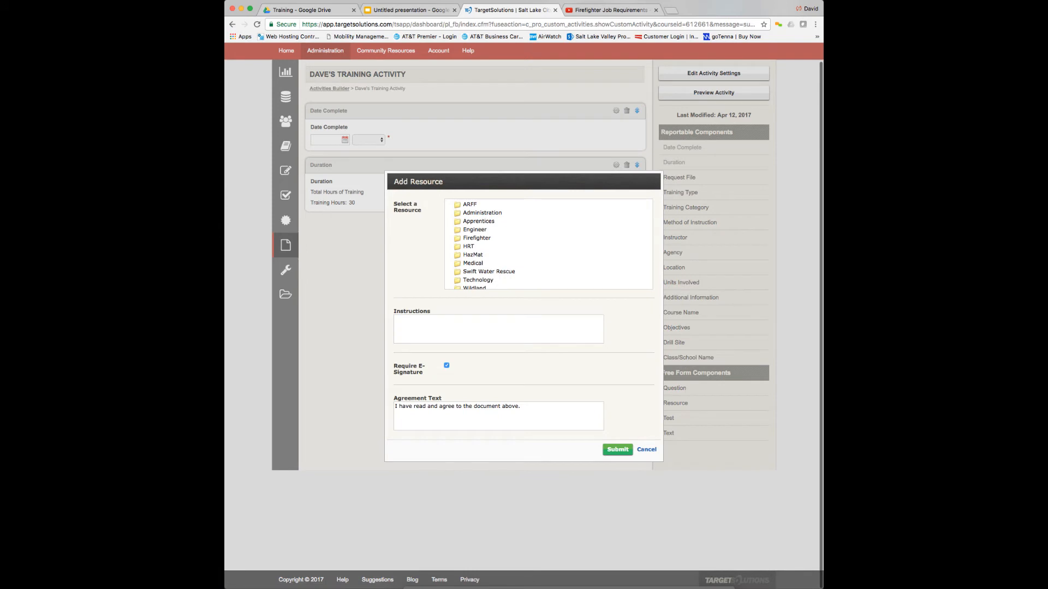
scroll(548, 244, down, 1)
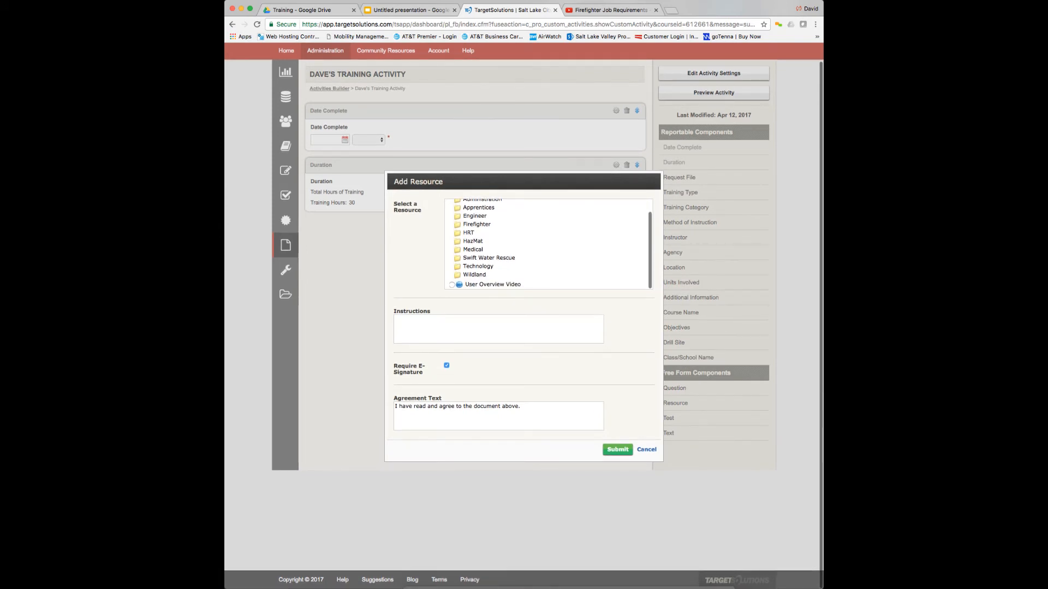
scroll(476, 273, up, 1)
scroll(477, 273, up, 2)
scroll(476, 273, down, 2)
click(476, 272)
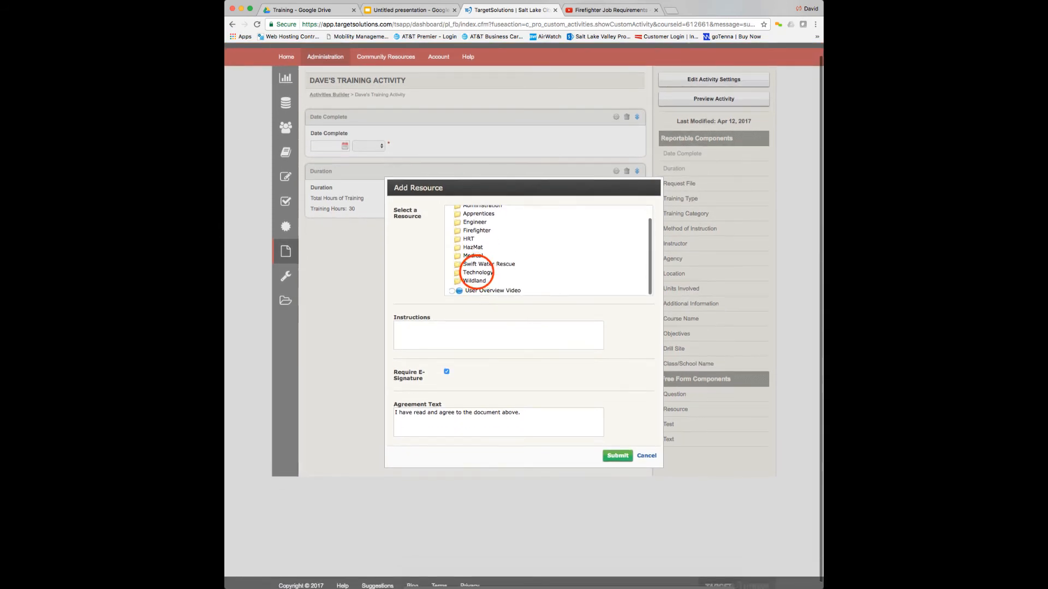
scroll(549, 244, down, 2)
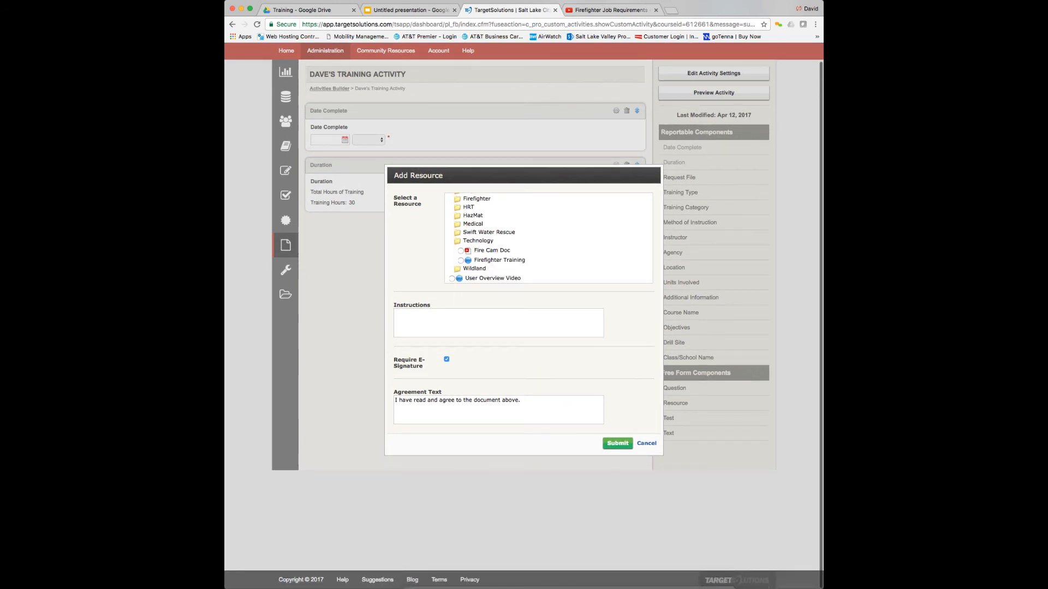
click(461, 251)
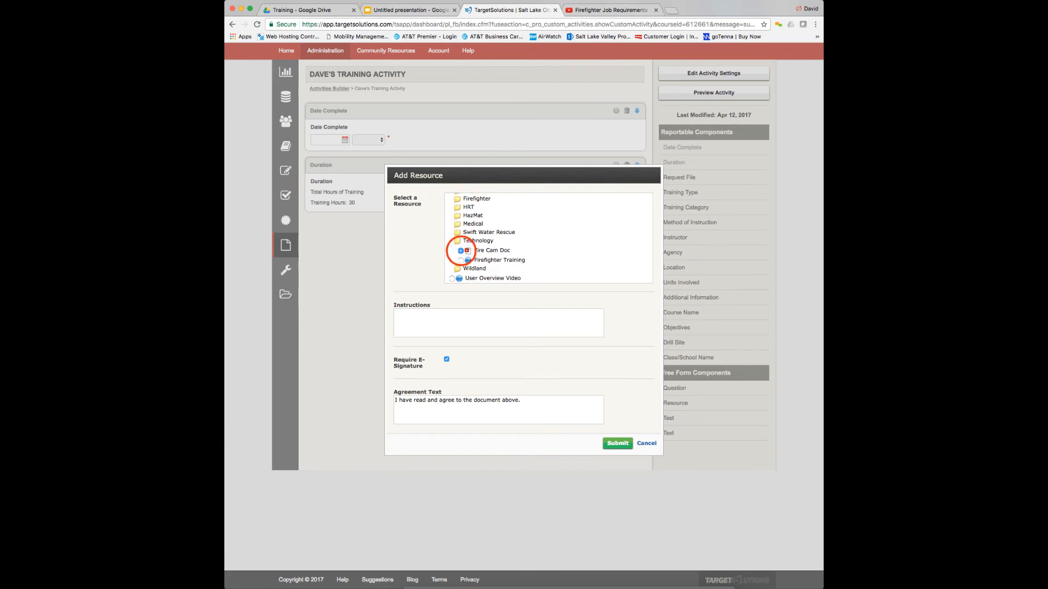
click(434, 328)
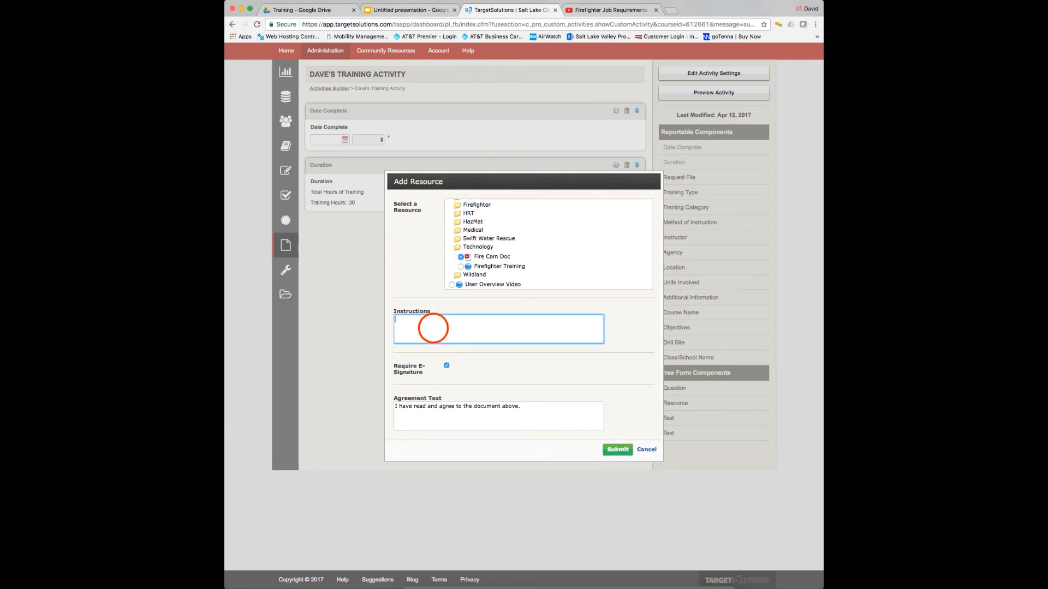
text(Please read this document.)
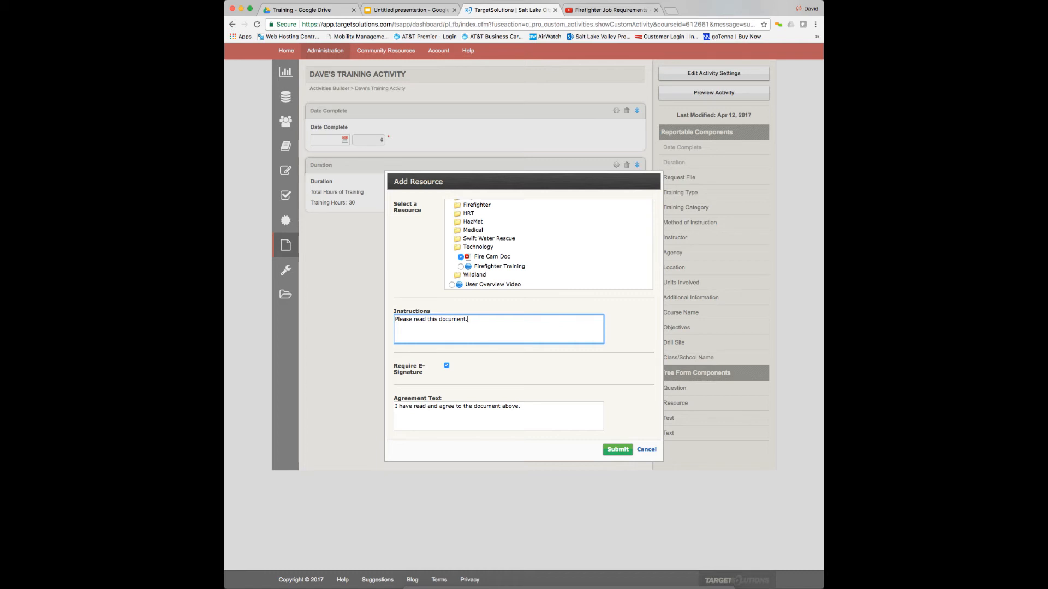
click(617, 449)
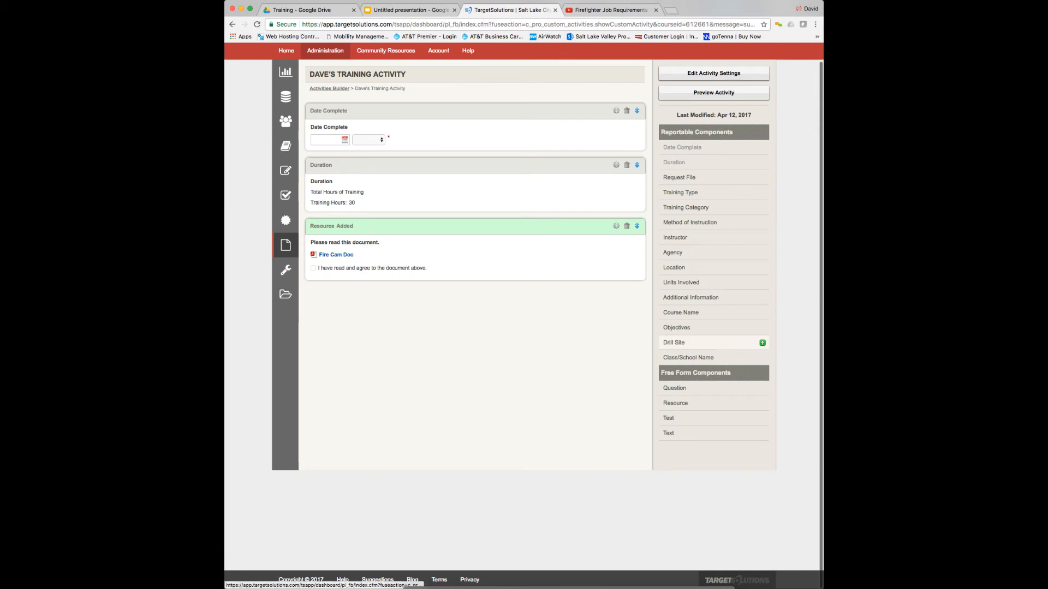
Add the Firefighter Training resource from the Technology folder with the instructions "Please watch this video" and the e-signature required
click(762, 403)
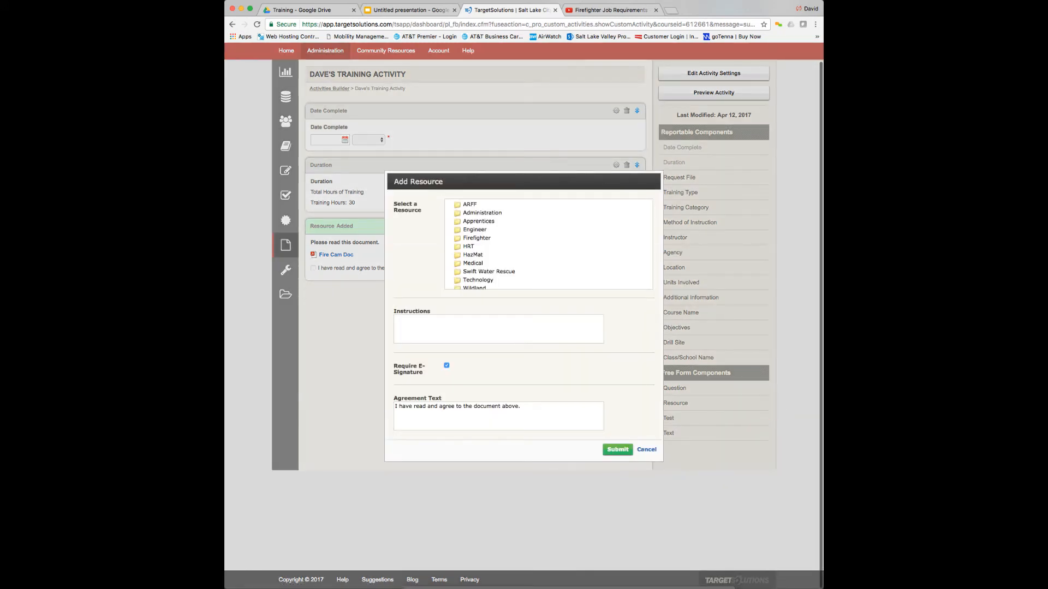
click(475, 280)
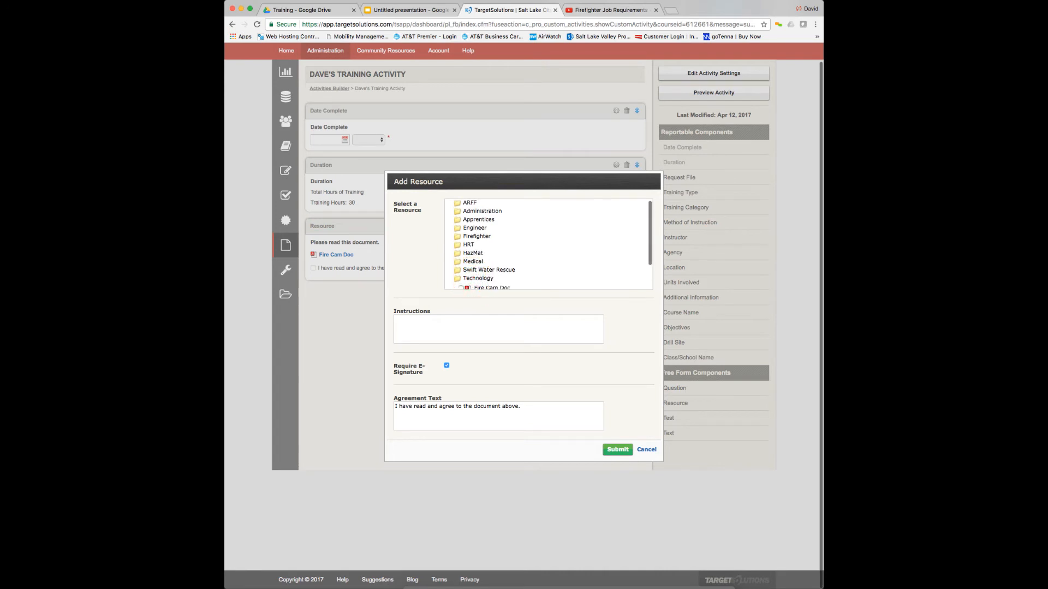
scroll(460, 268, down, 1)
click(461, 266)
click(475, 326)
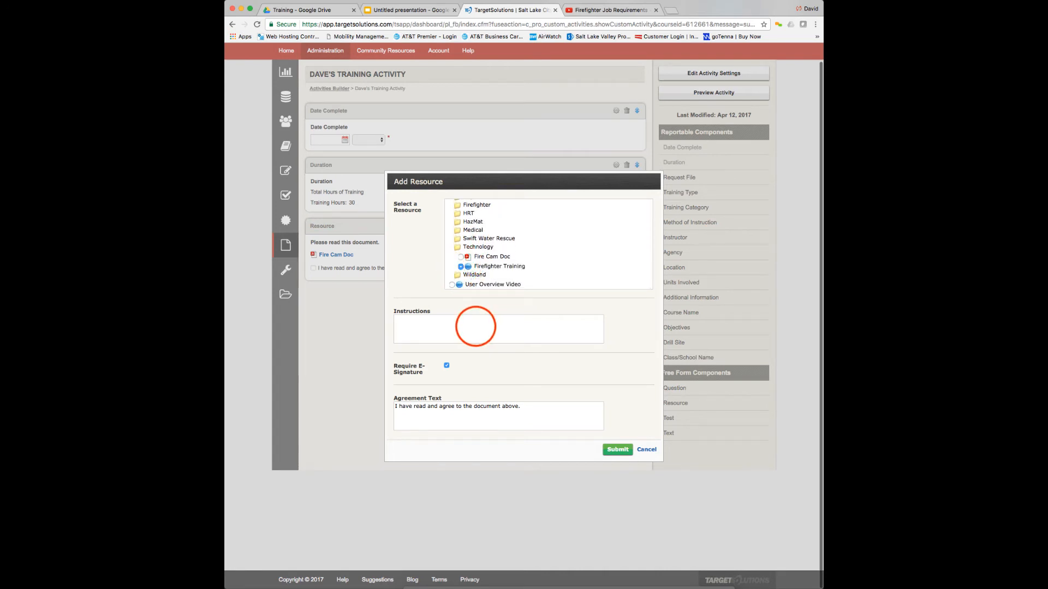
text(Pla)
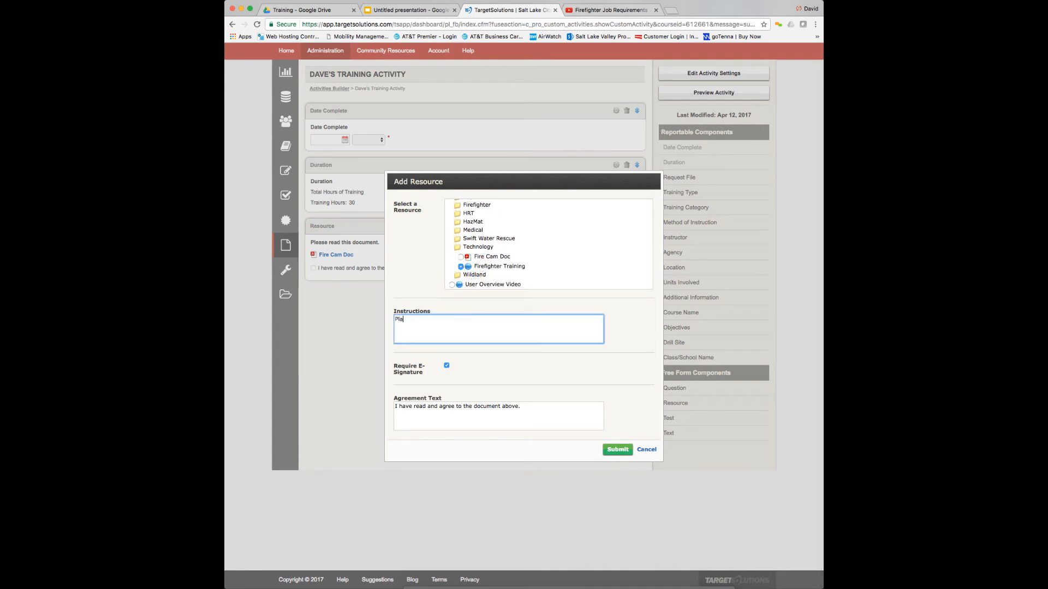
text(ase watch this video)
click(533, 402)
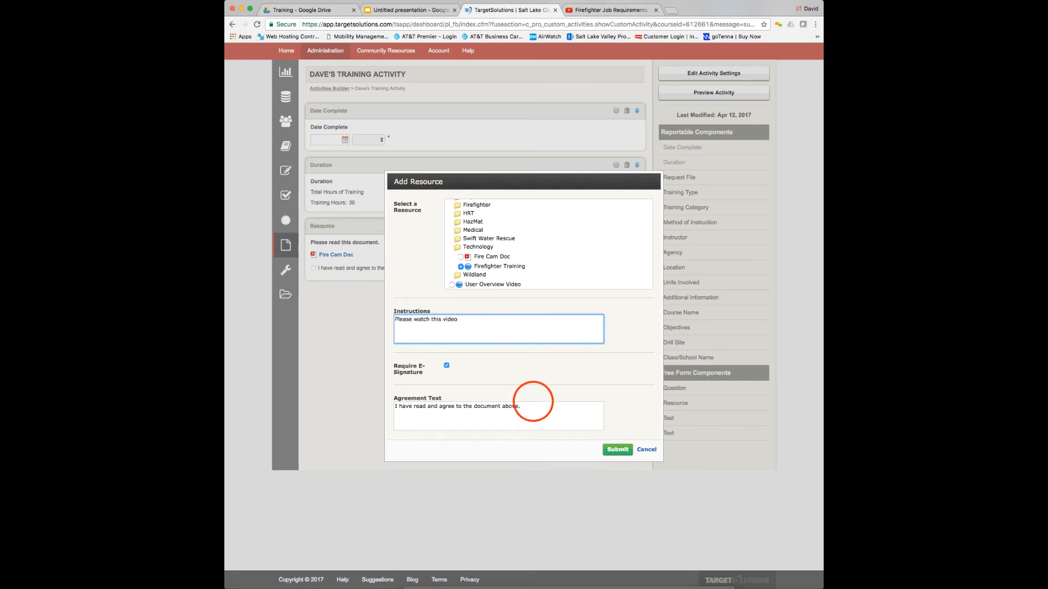
click(615, 448)
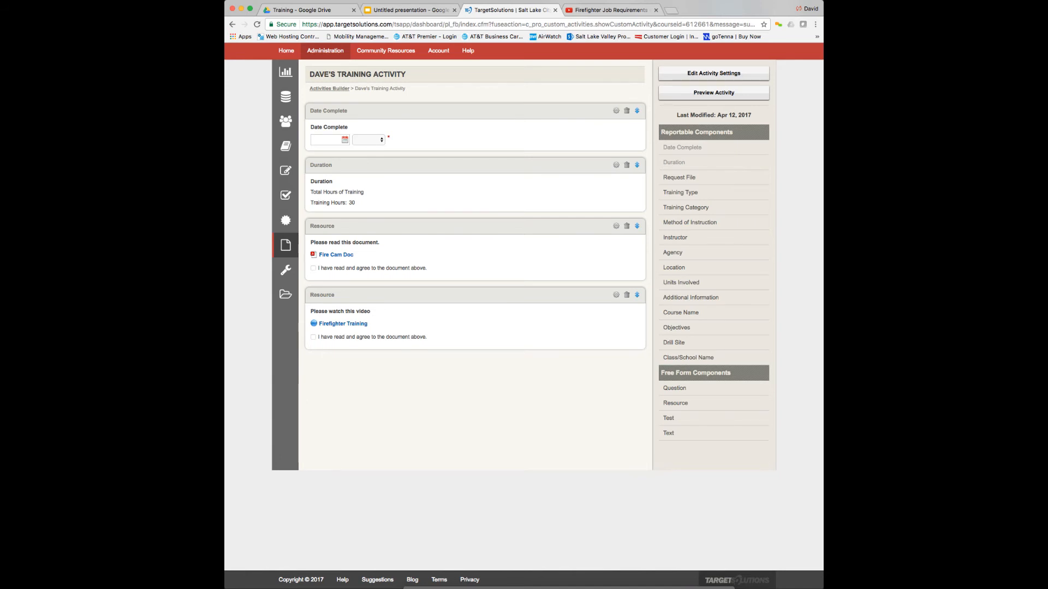
Reorder the activity's components so the Firefighter Training resource comes first and the Fire Cam Doc resource second, above Date Complete
click(637, 295)
click(637, 226)
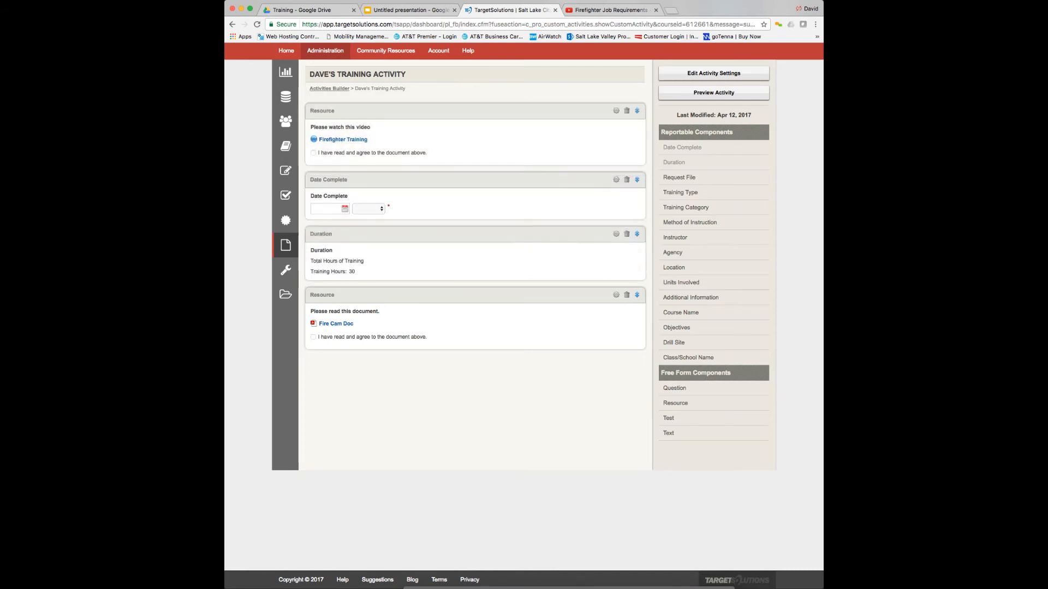
click(637, 296)
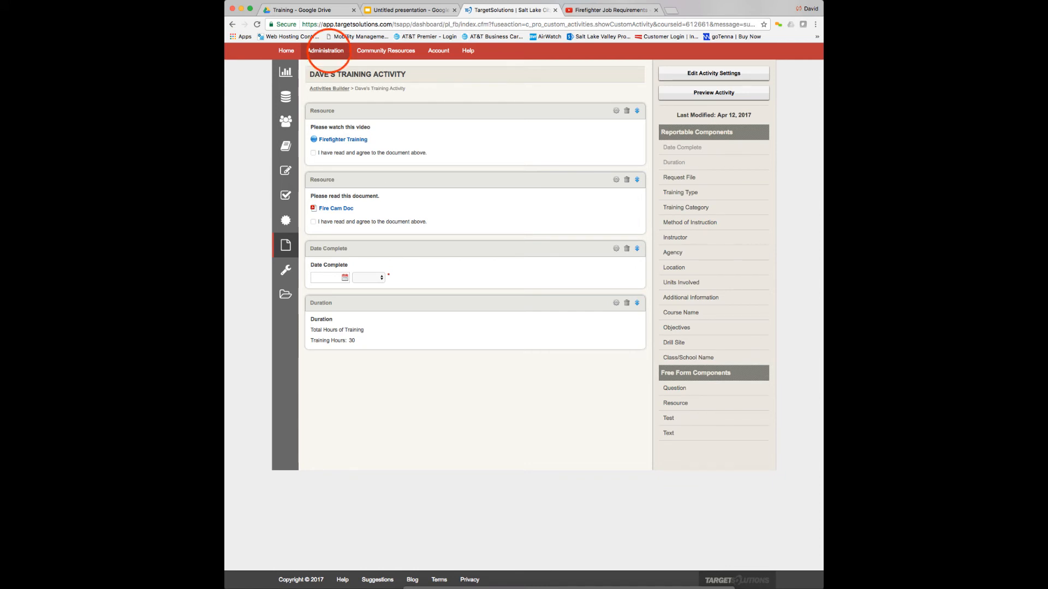
Open the ARFF Cert credential from the Specialty category in the credentials administration
click(325, 50)
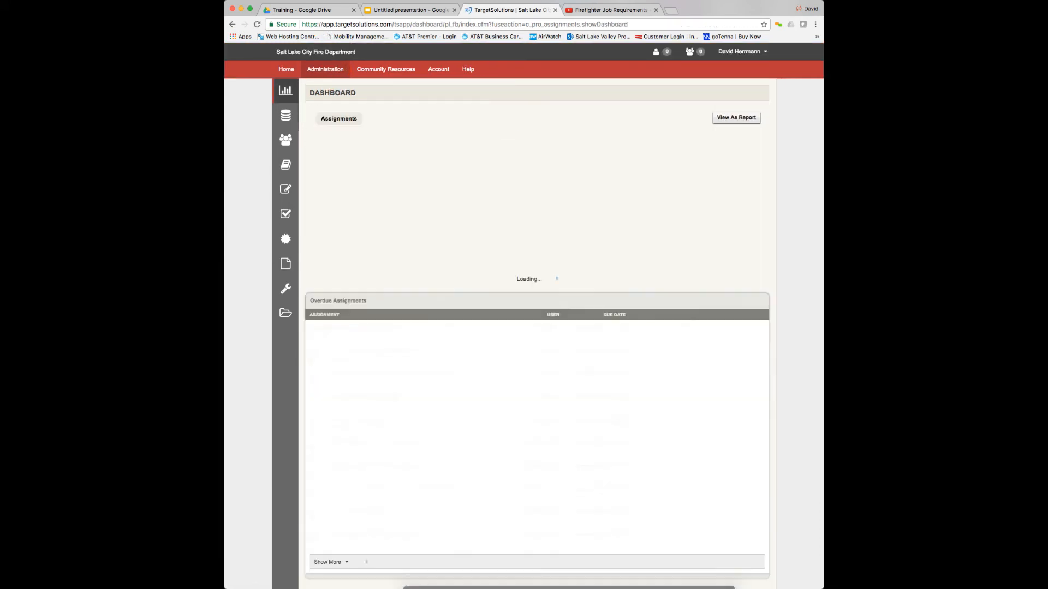
click(319, 237)
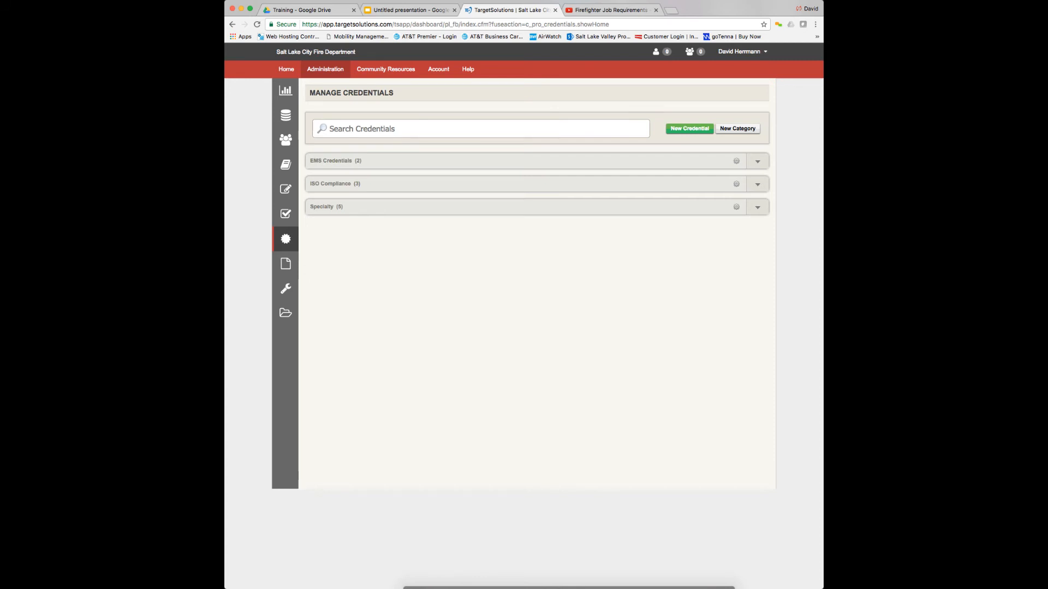
click(758, 207)
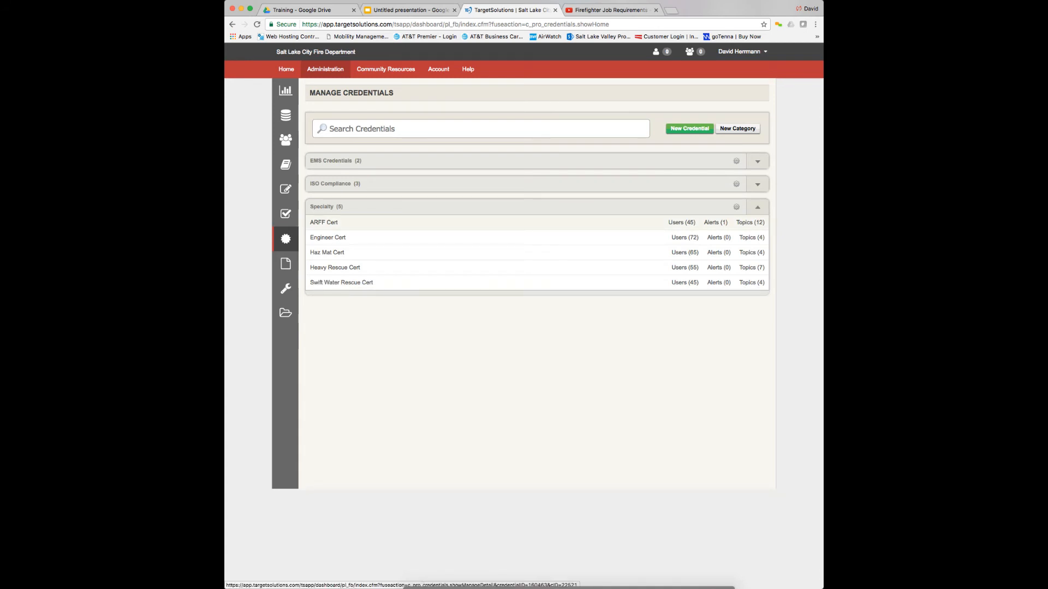
click(623, 223)
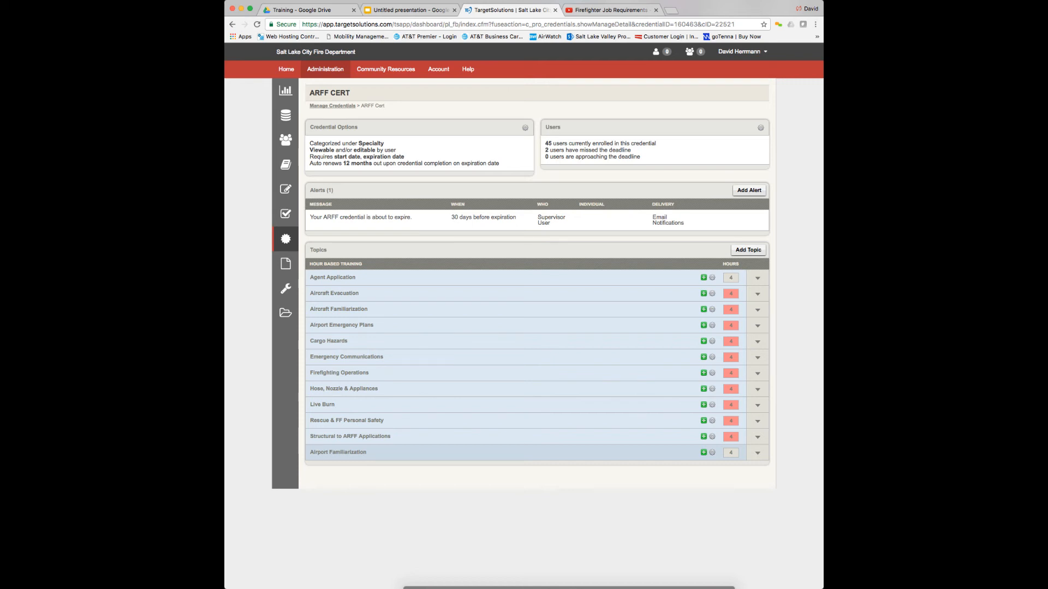
Add Dave's Training Activity to the Aircraft Evacuation topic of the ARFF Cert credential
click(703, 293)
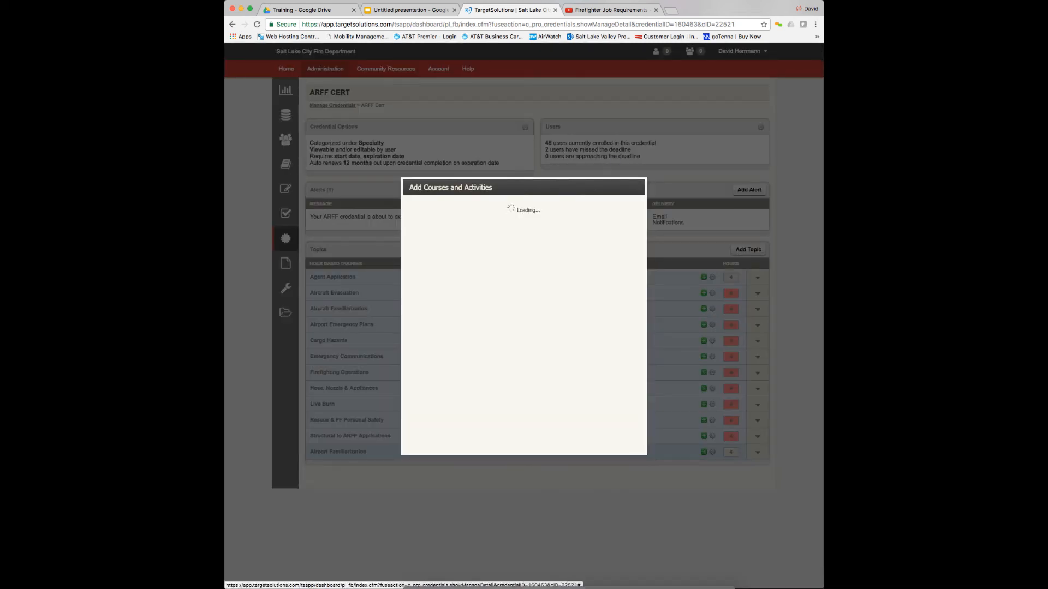
click(503, 216)
text(dav)
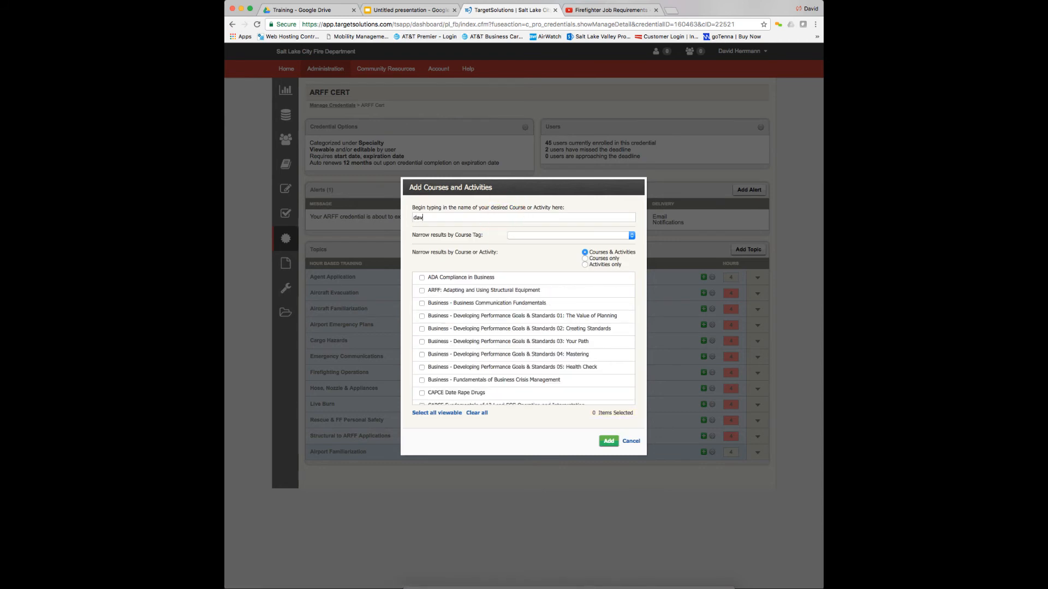
text(es)
key(BackSpace)
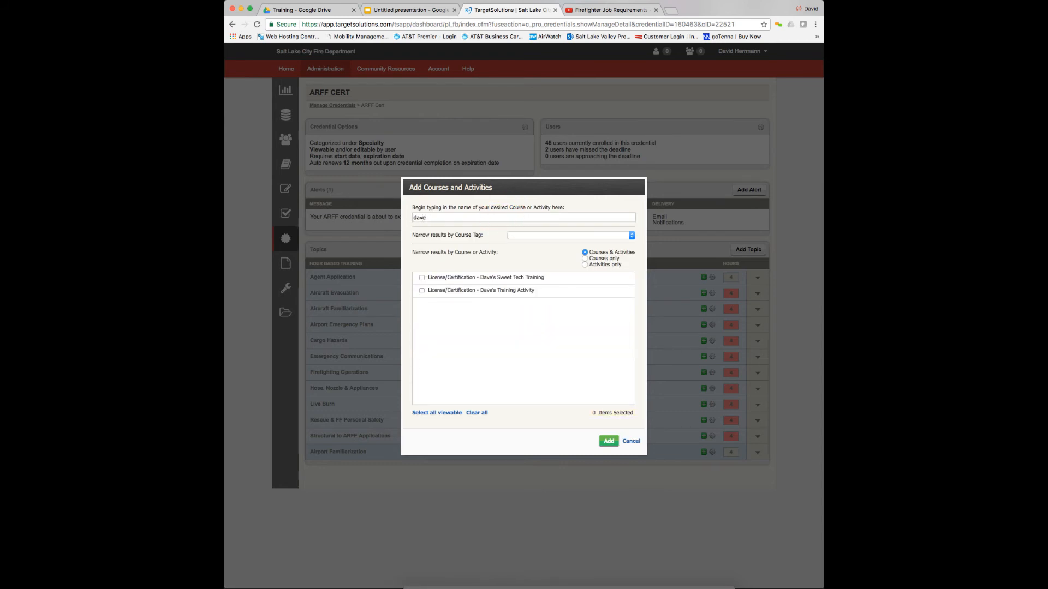
click(494, 290)
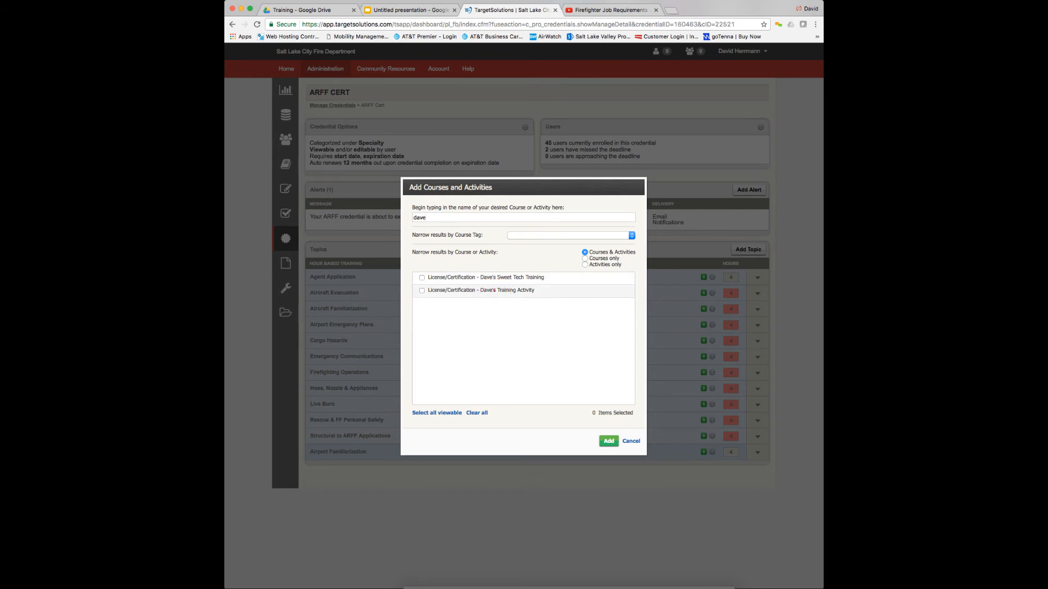
click(495, 290)
click(607, 441)
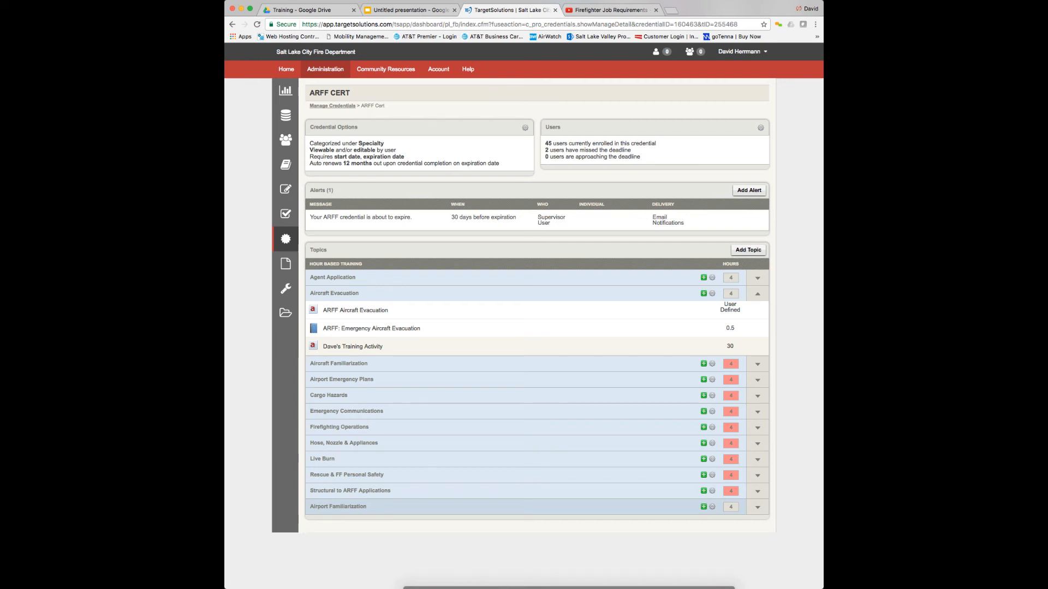
View the hours and provider settings of Dave's Training Activity under Aircraft Evacuation and close them without saving
scroll(628, 344, down, 1)
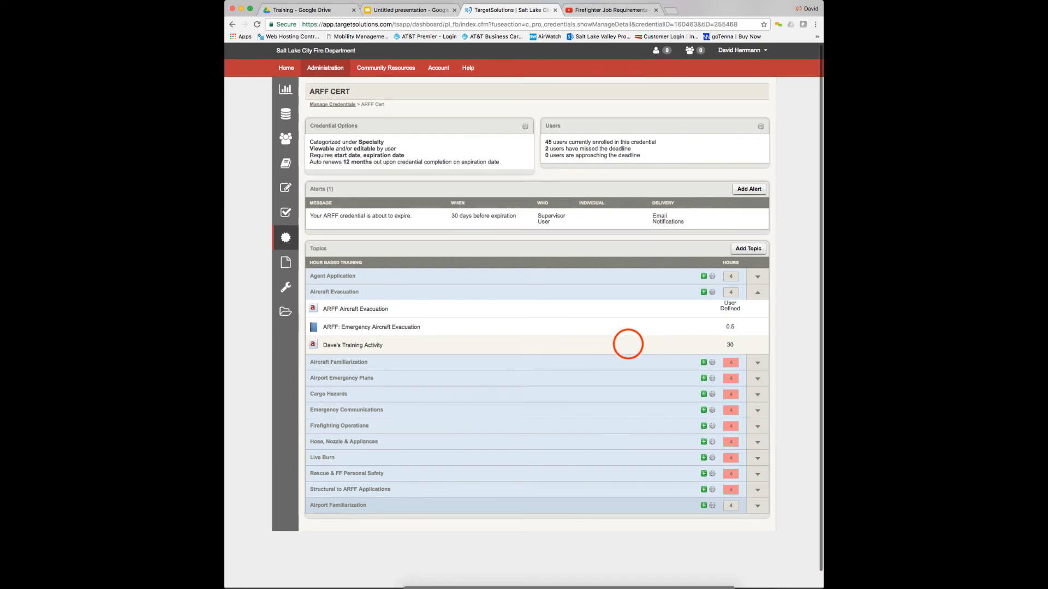
click(628, 344)
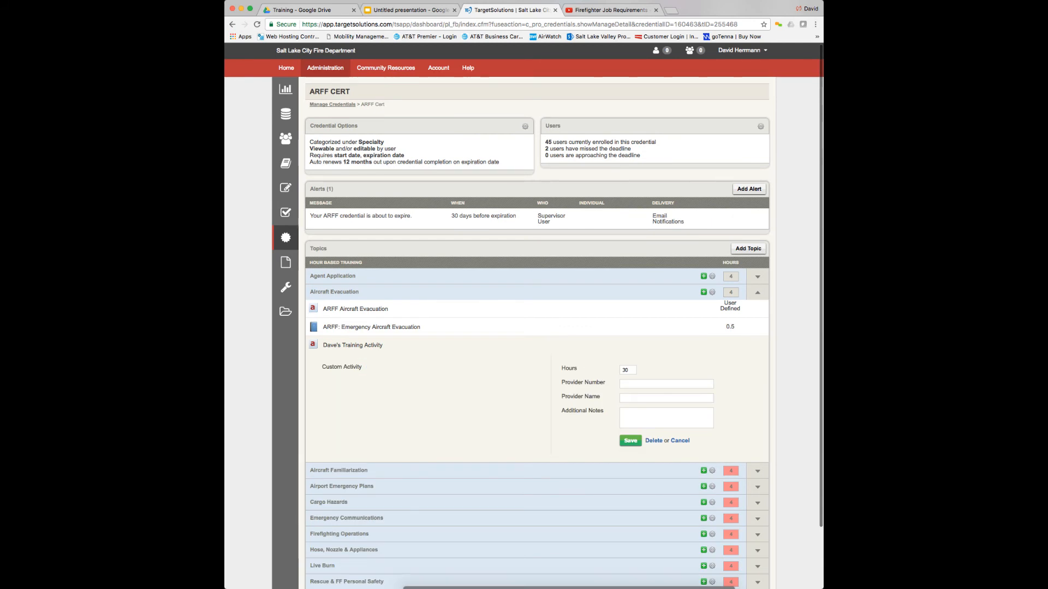
click(680, 440)
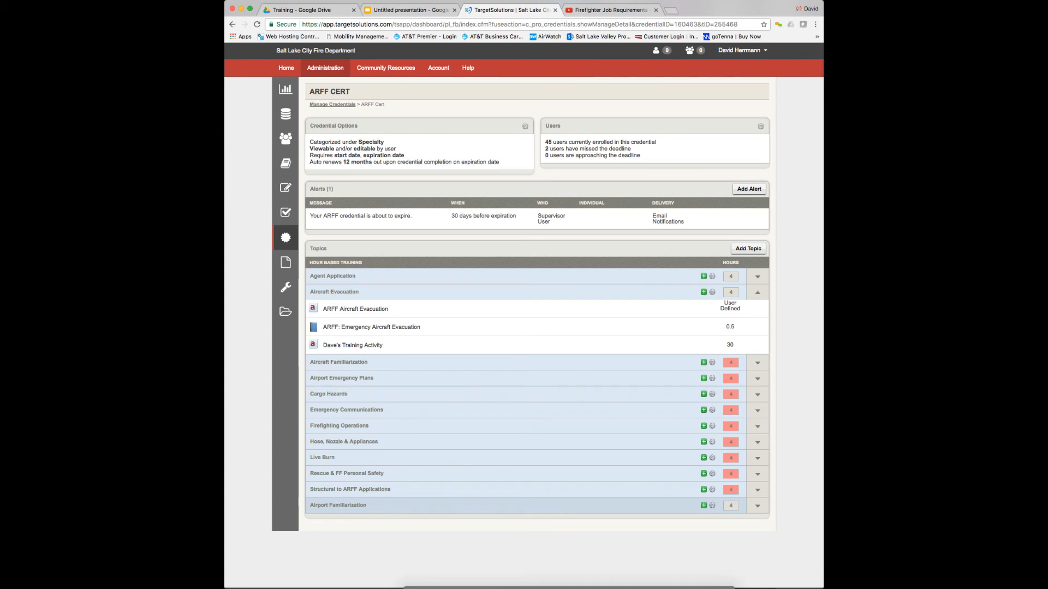
Create a new assignment and choose License/Certification - Dave's Training Activity as its activity
click(326, 68)
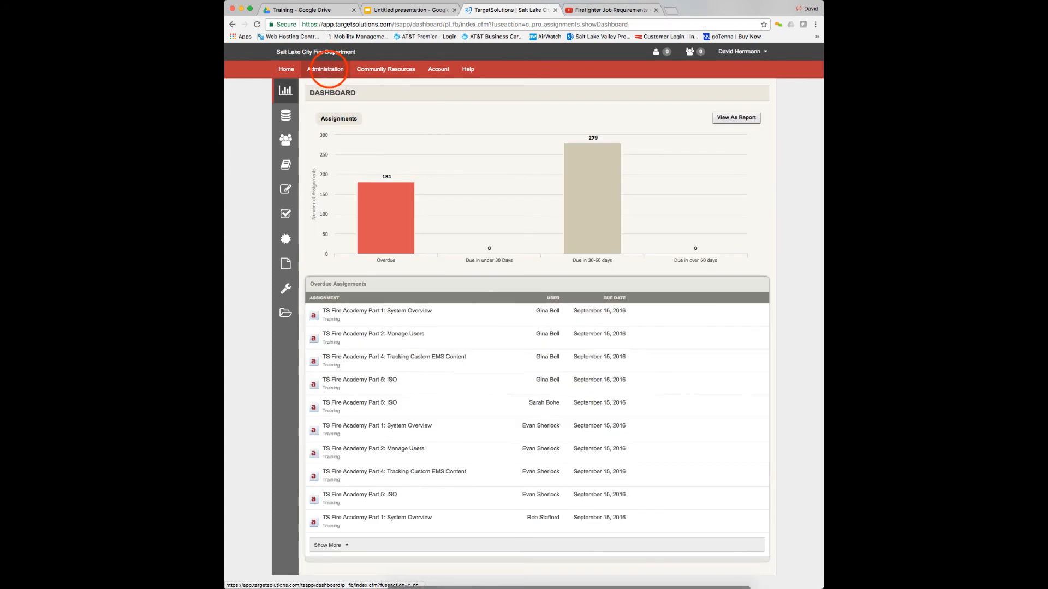
click(329, 69)
mouse_move(292, 115)
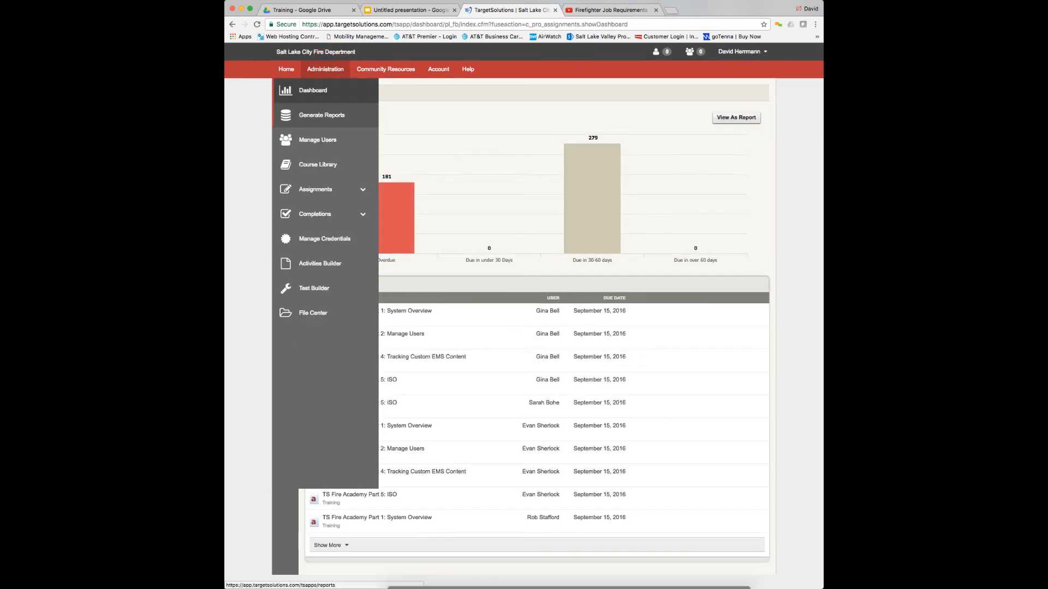
click(310, 189)
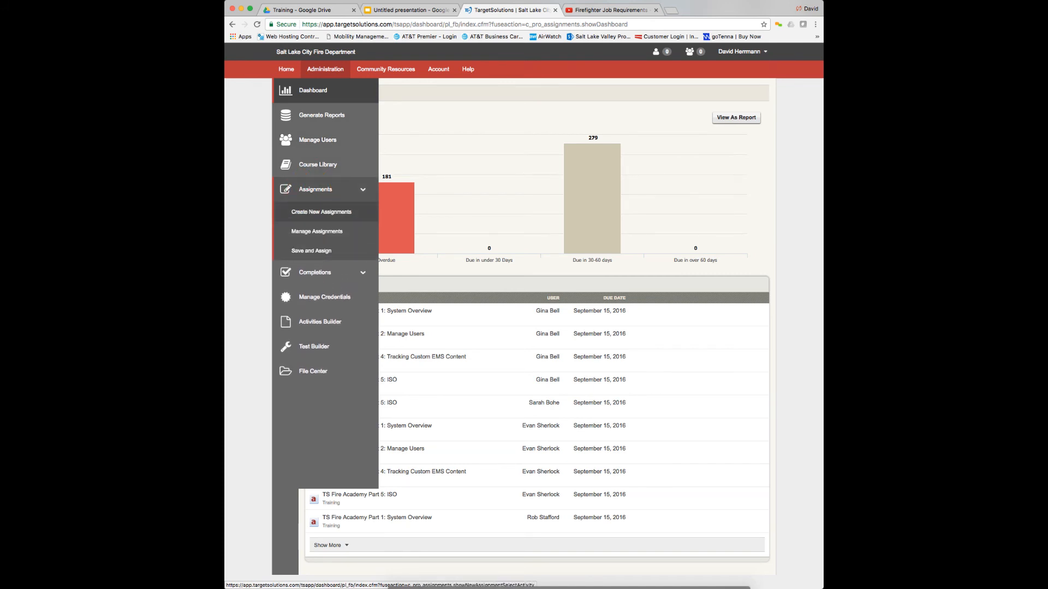
click(344, 212)
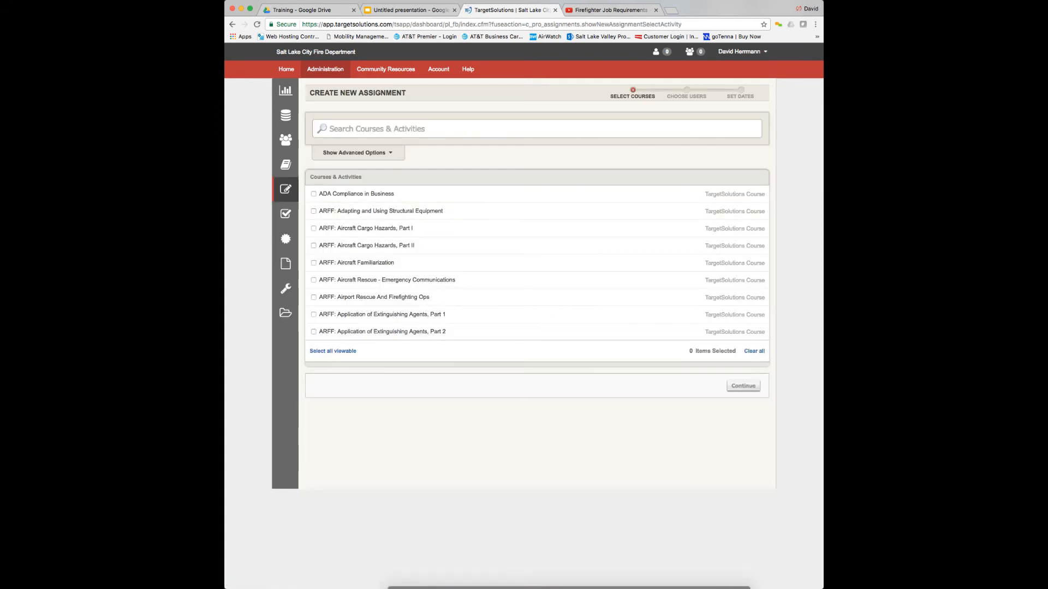
click(421, 129)
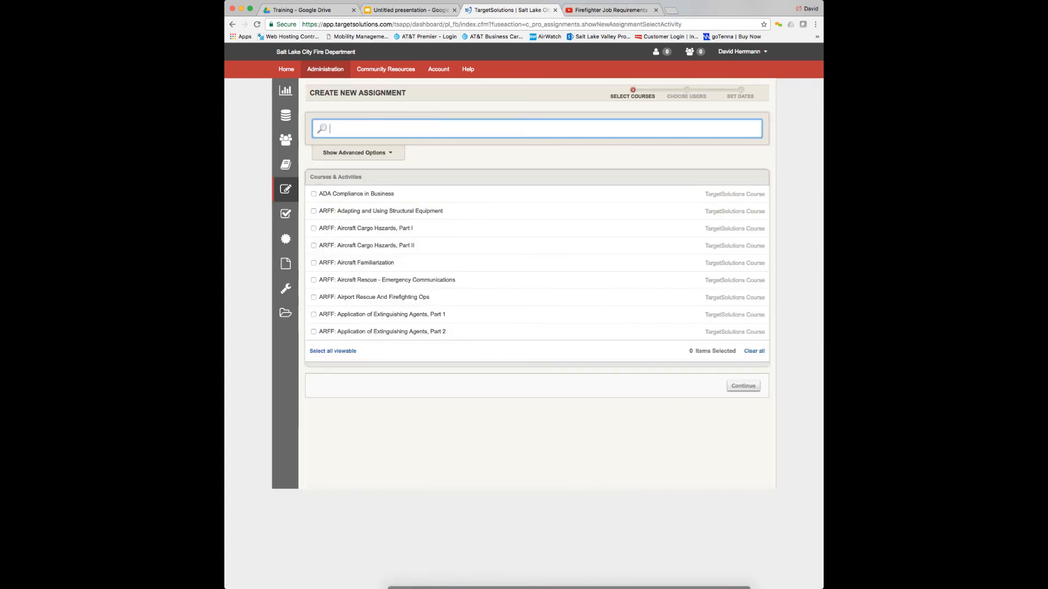
text(dave)
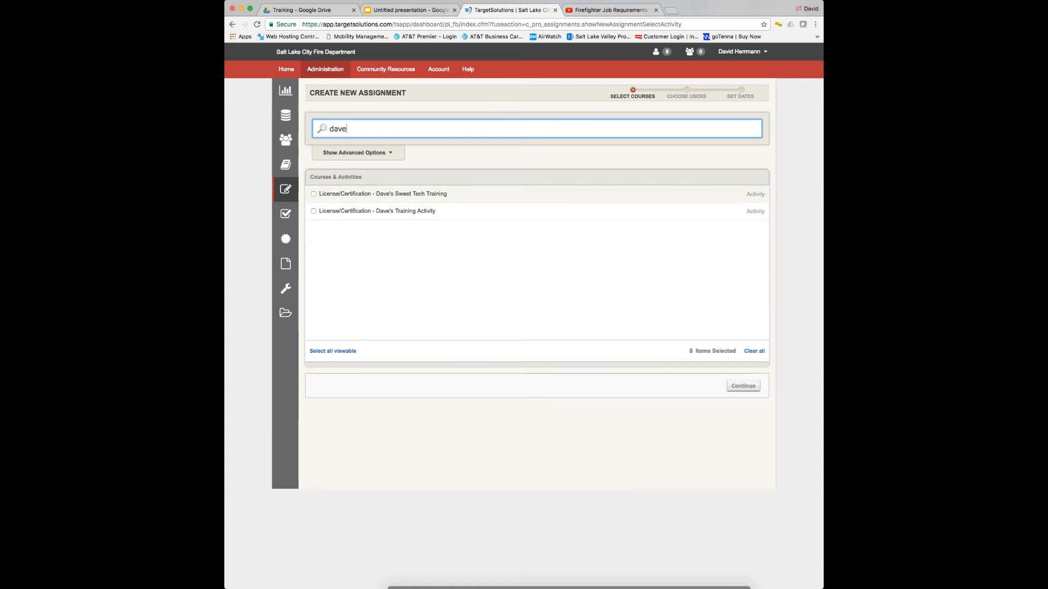
click(419, 211)
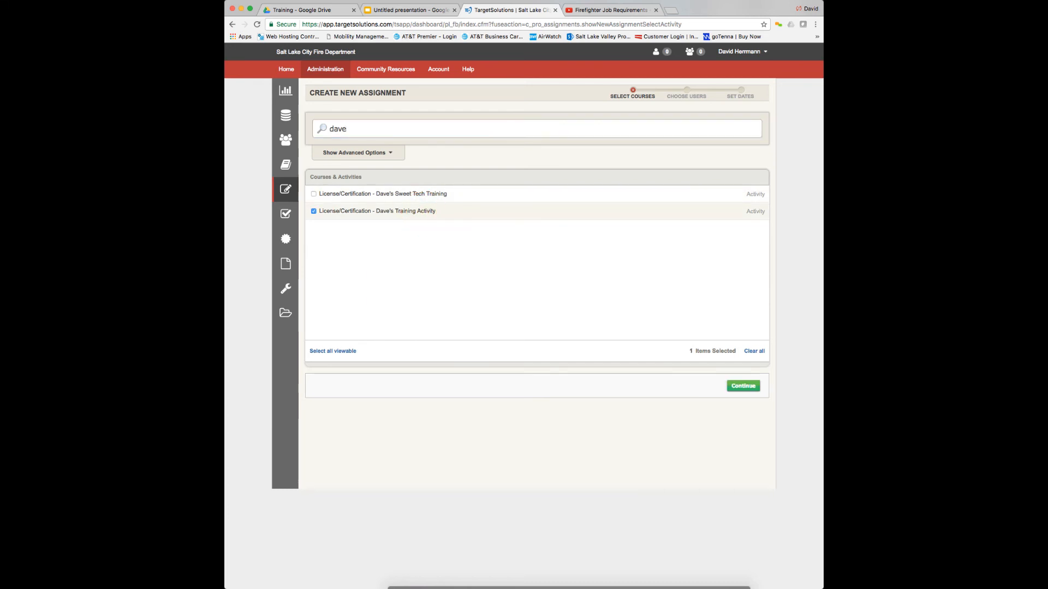
click(743, 386)
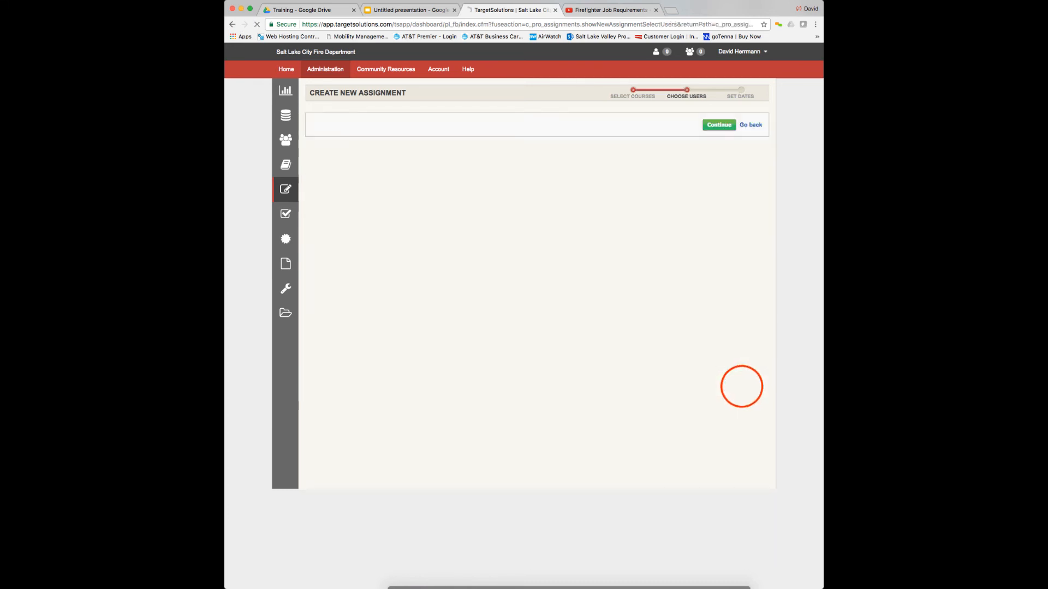
Select the Basic and Supervisor test users for the assignment and clear the user search
click(637, 136)
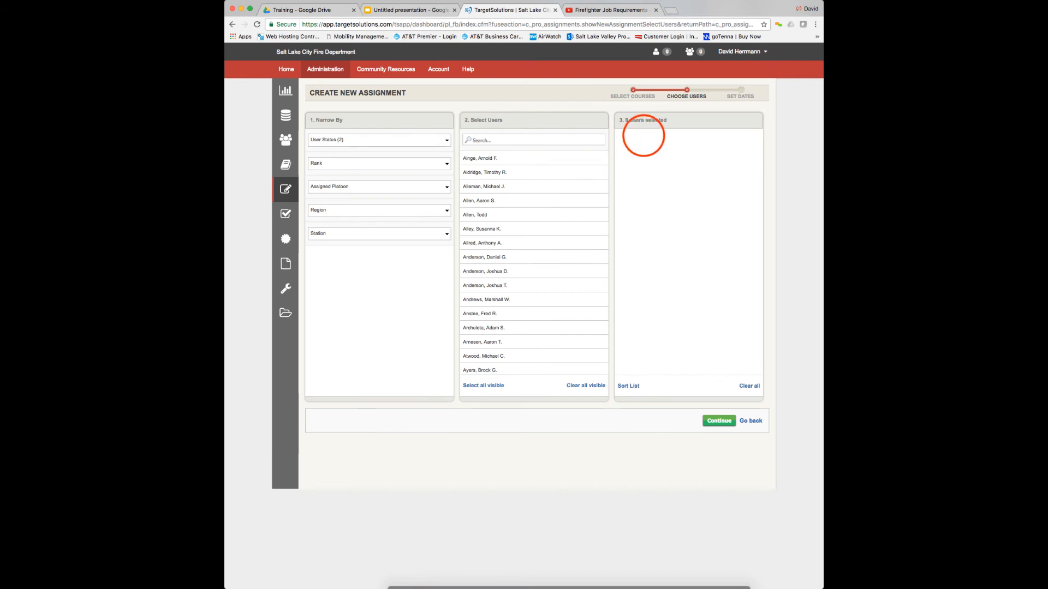
click(502, 140)
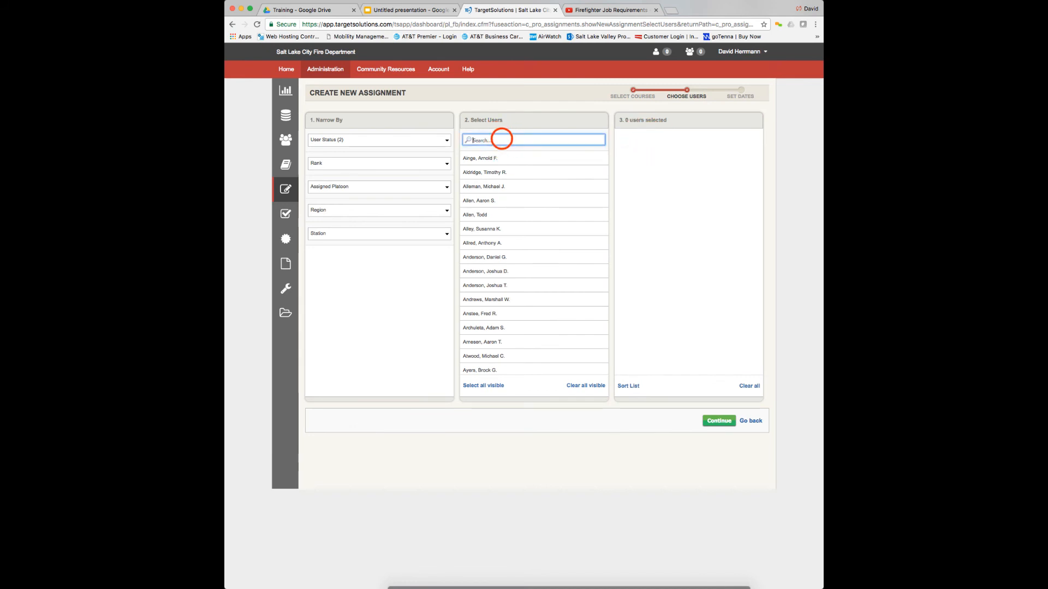
text(test)
click(492, 157)
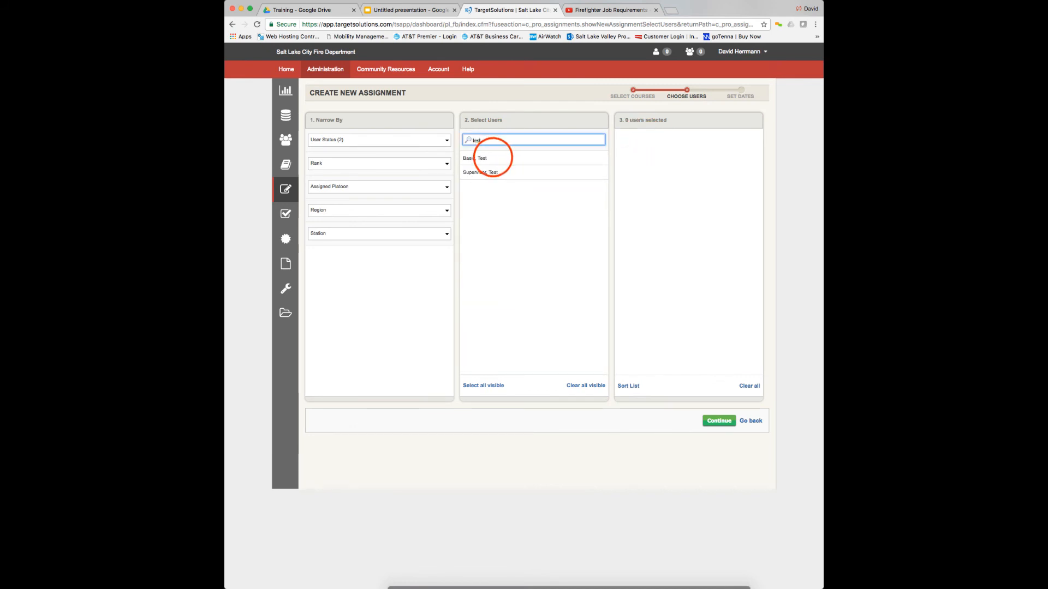
click(510, 171)
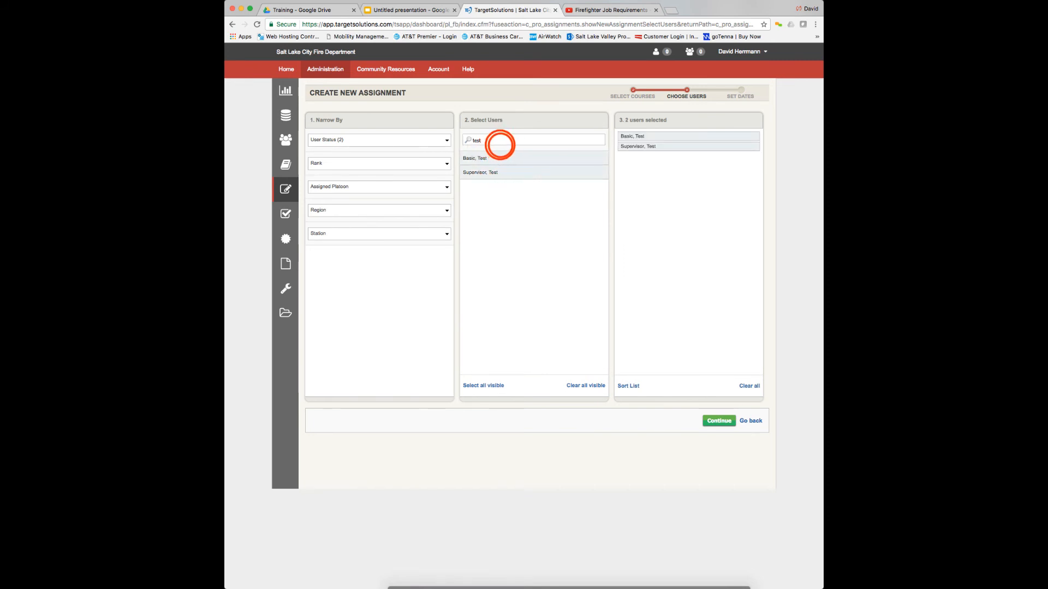
double_click(499, 140)
key(BackSpace)
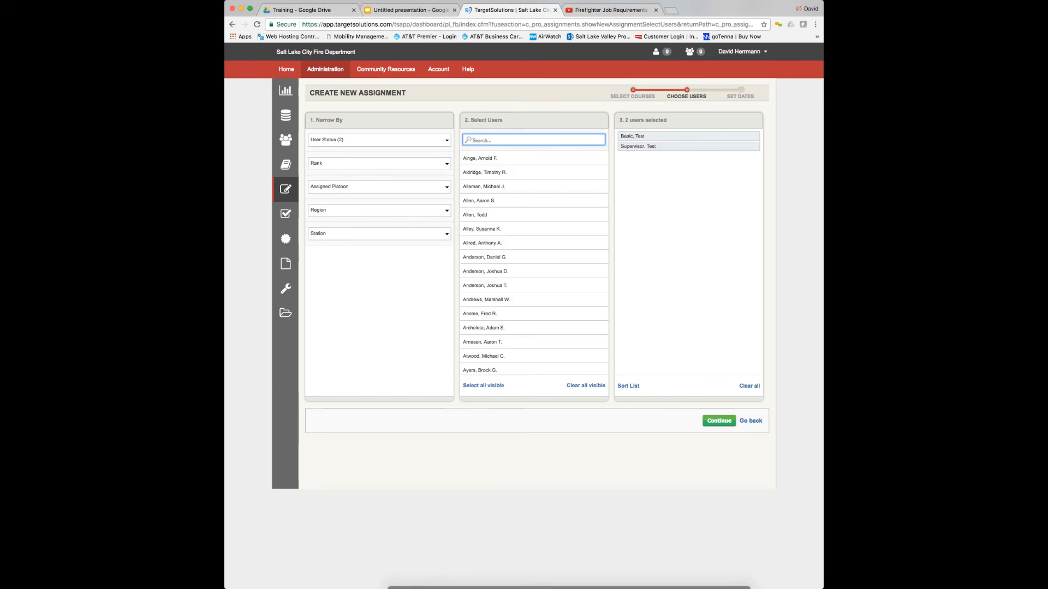
Browse the rank filter, narrow the users to the BATTALION 1 region, and select all users in the filtered list
click(443, 162)
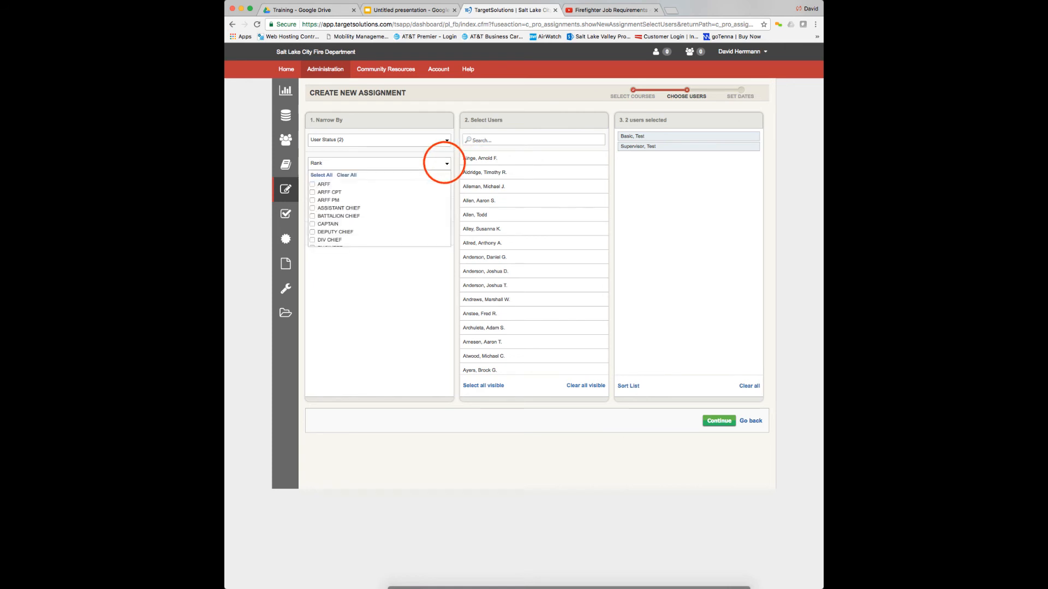
scroll(380, 212, down, 2)
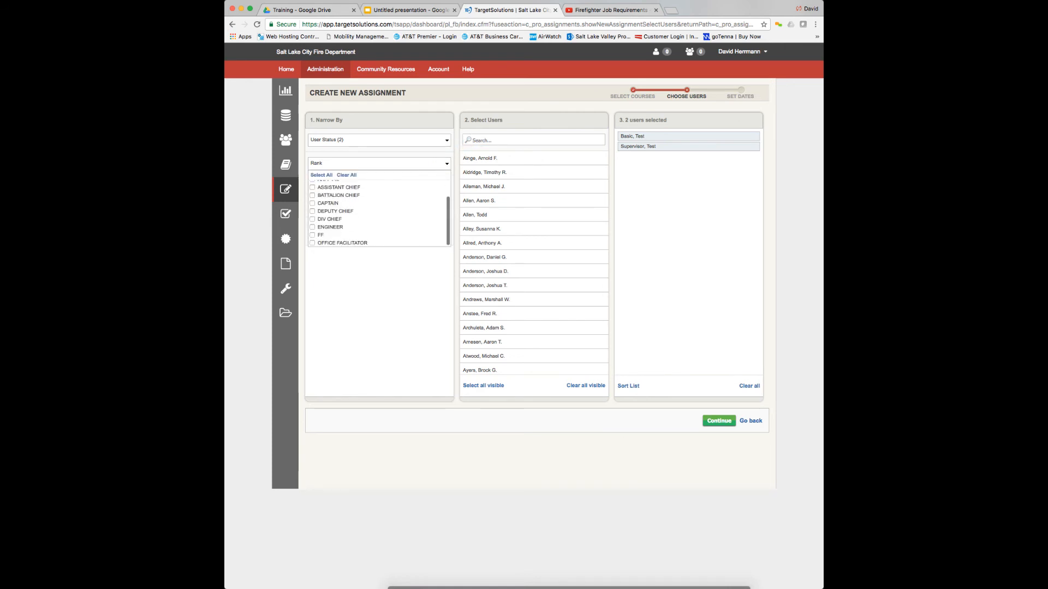
click(337, 282)
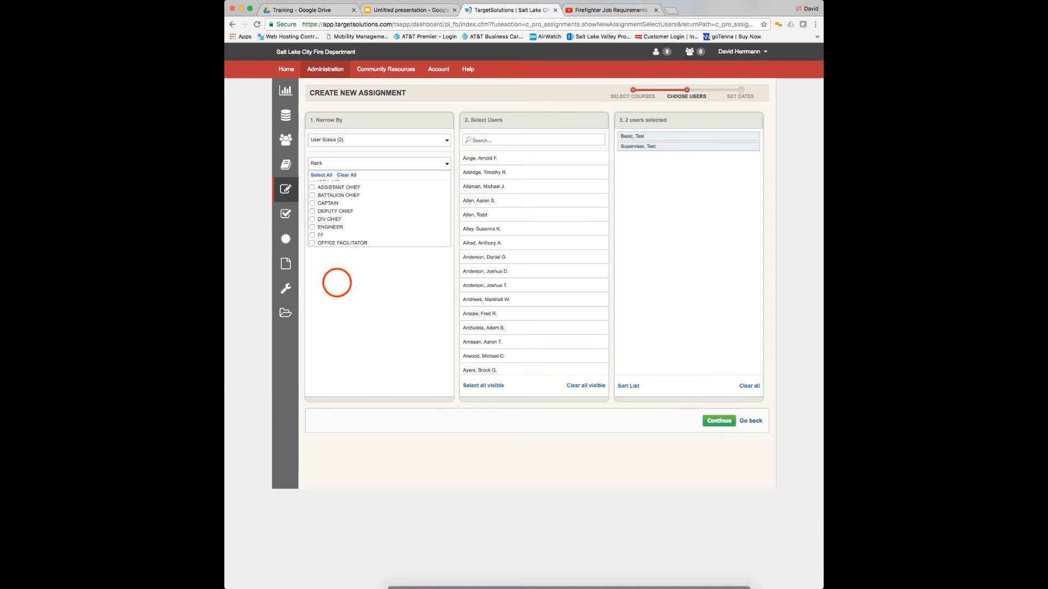
click(446, 211)
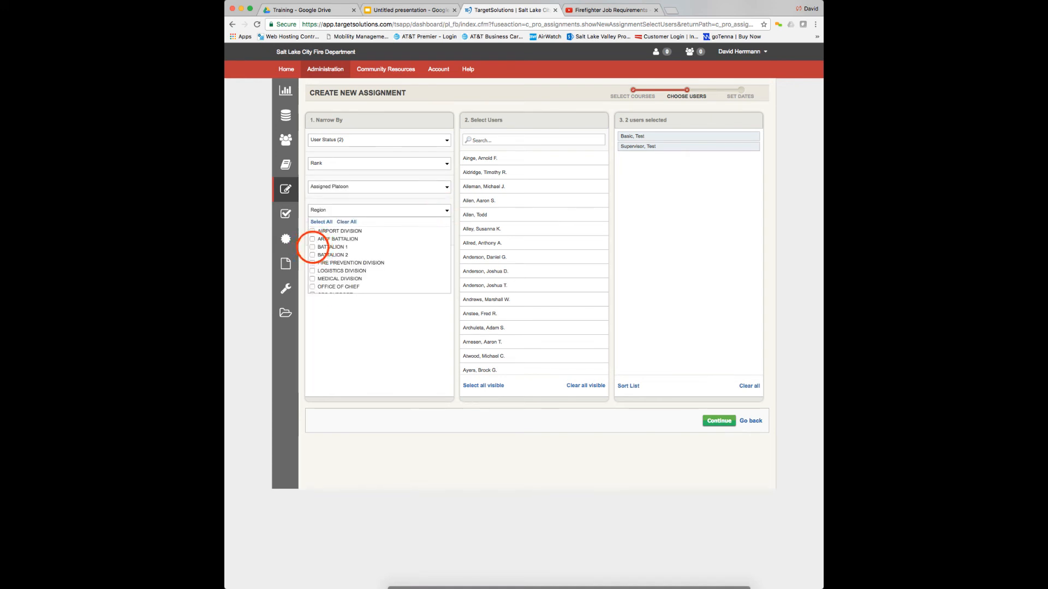
click(312, 247)
click(346, 329)
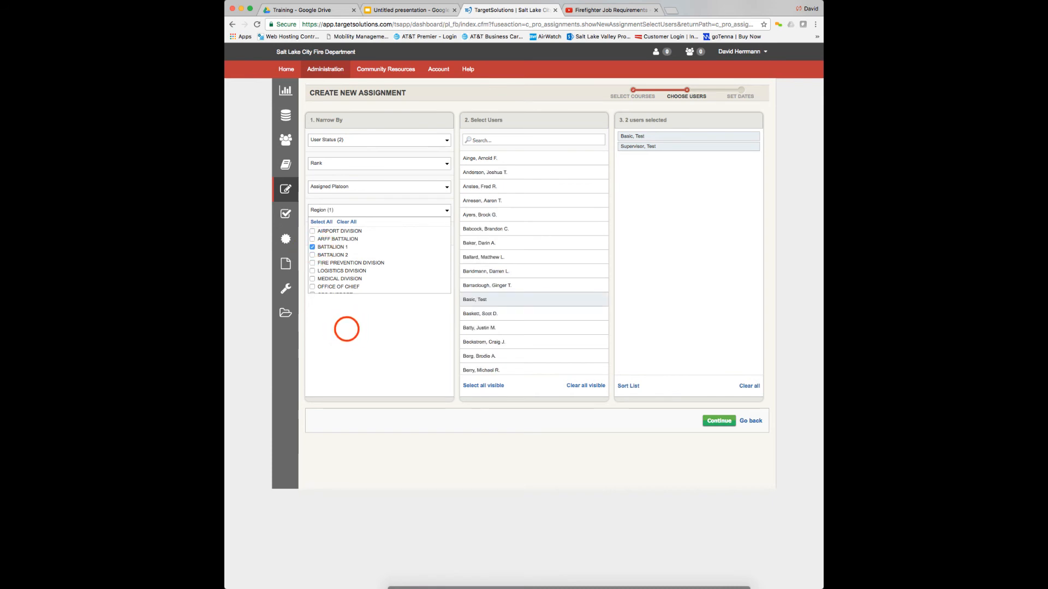
click(490, 385)
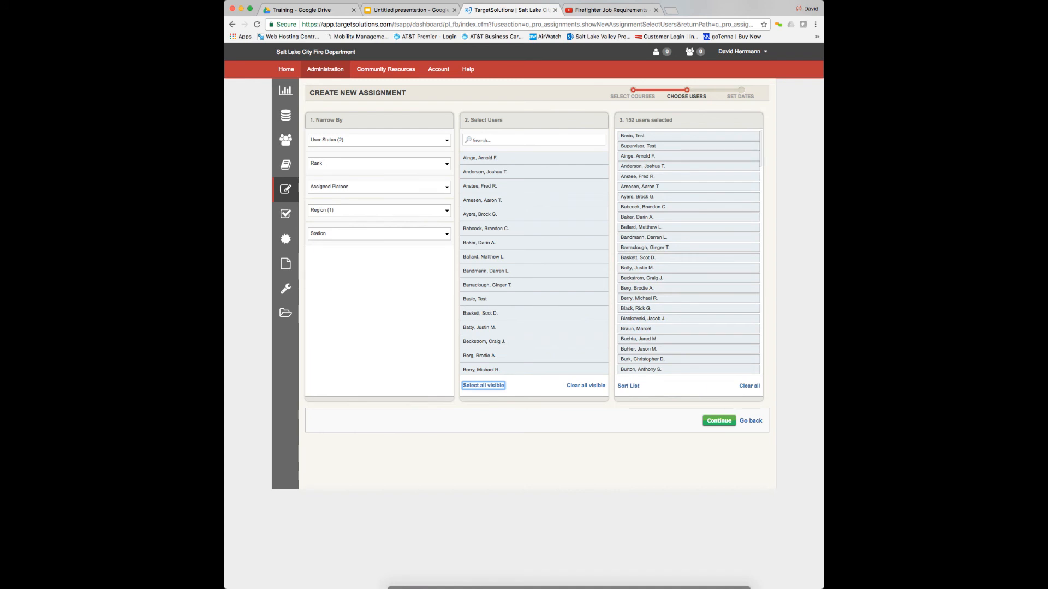
Replace the whole user selection with only the Basic and Supervisor test users
click(751, 386)
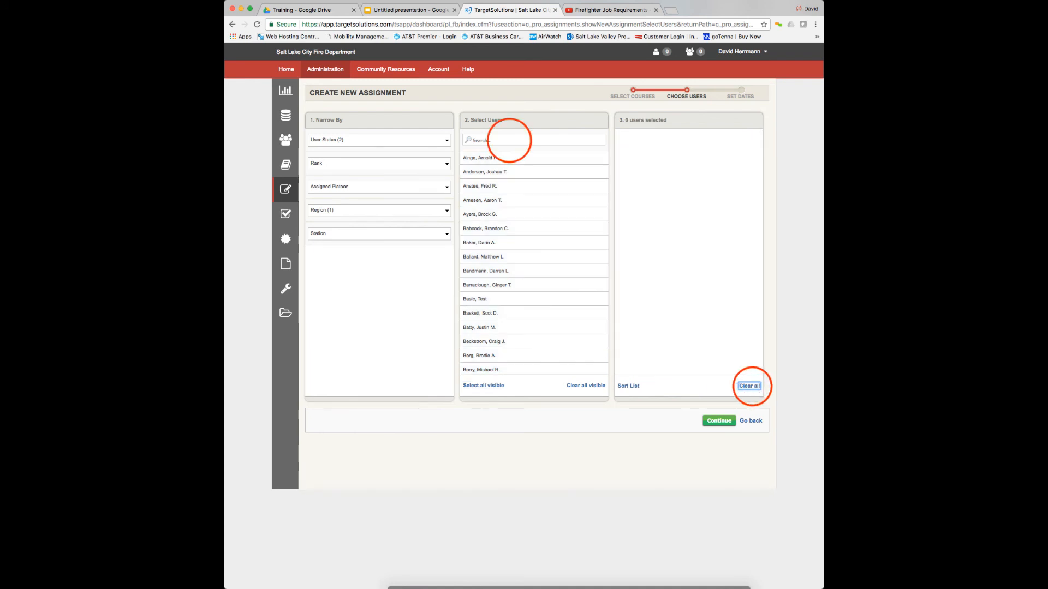
click(509, 139)
text(test)
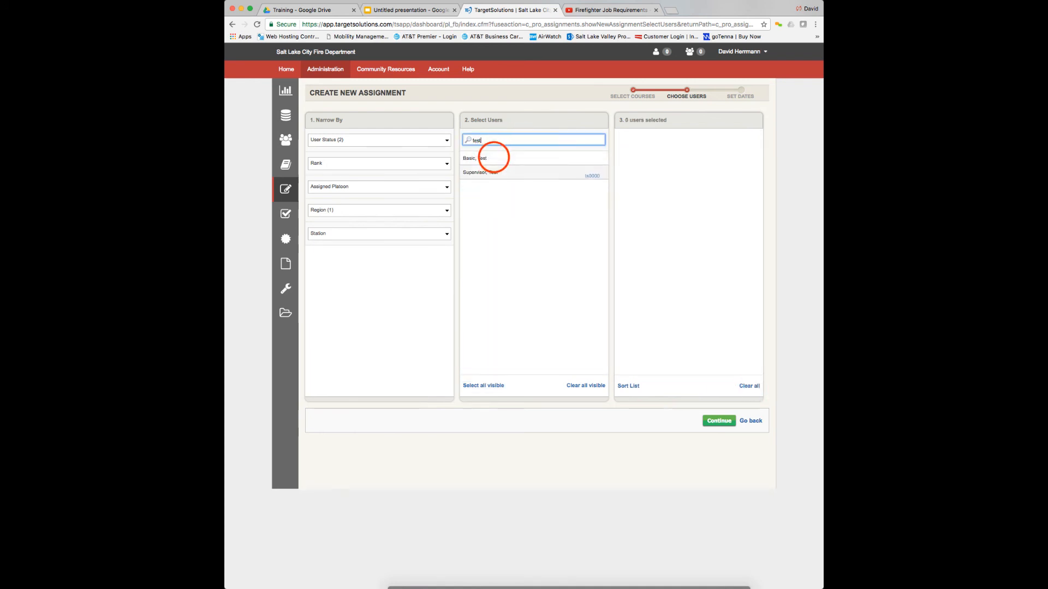
click(493, 158)
click(492, 172)
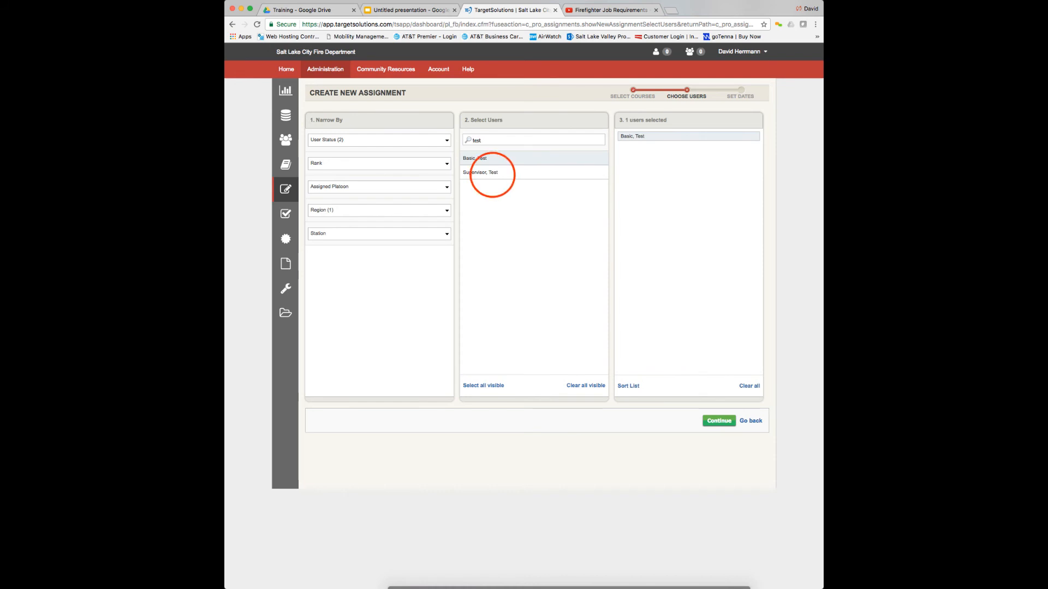
Try to find another user by surname in the assignment's user list
click(500, 139)
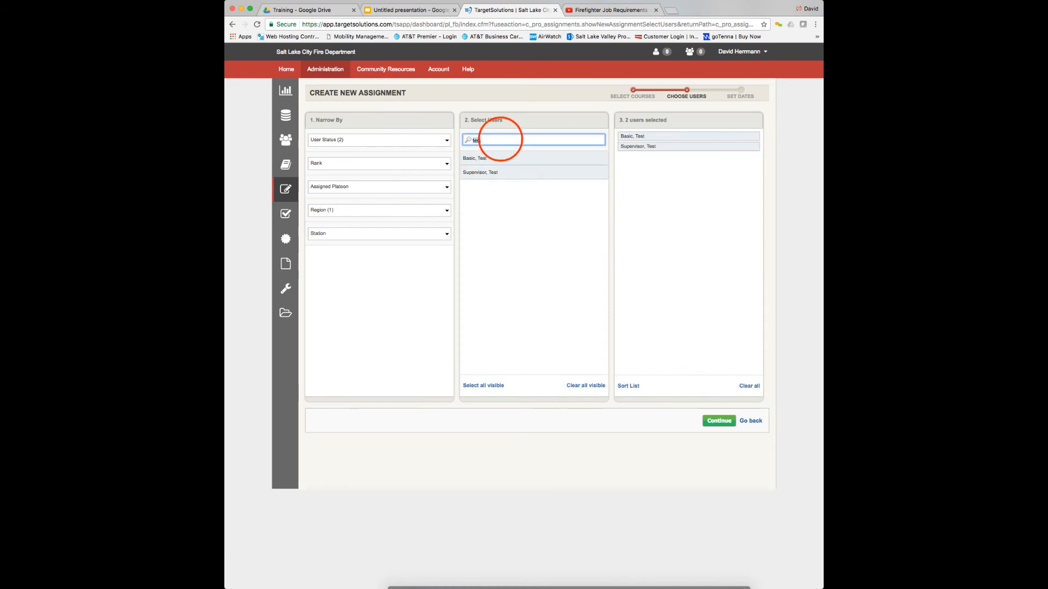
text(herma)
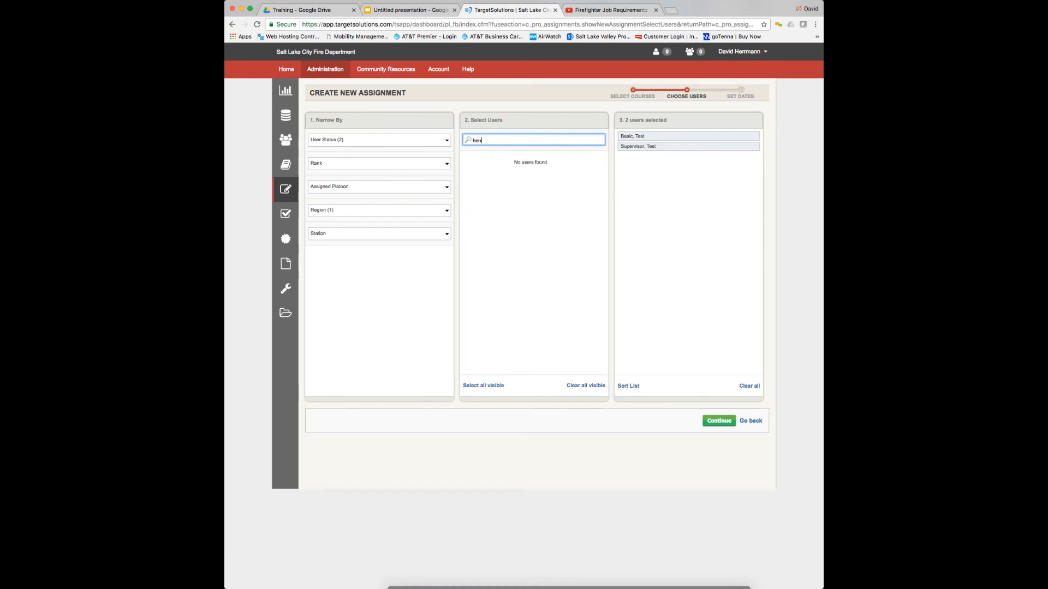
key(BackSpace)
key(BackSpace)
key(BackSpace)
key(BackSpace)
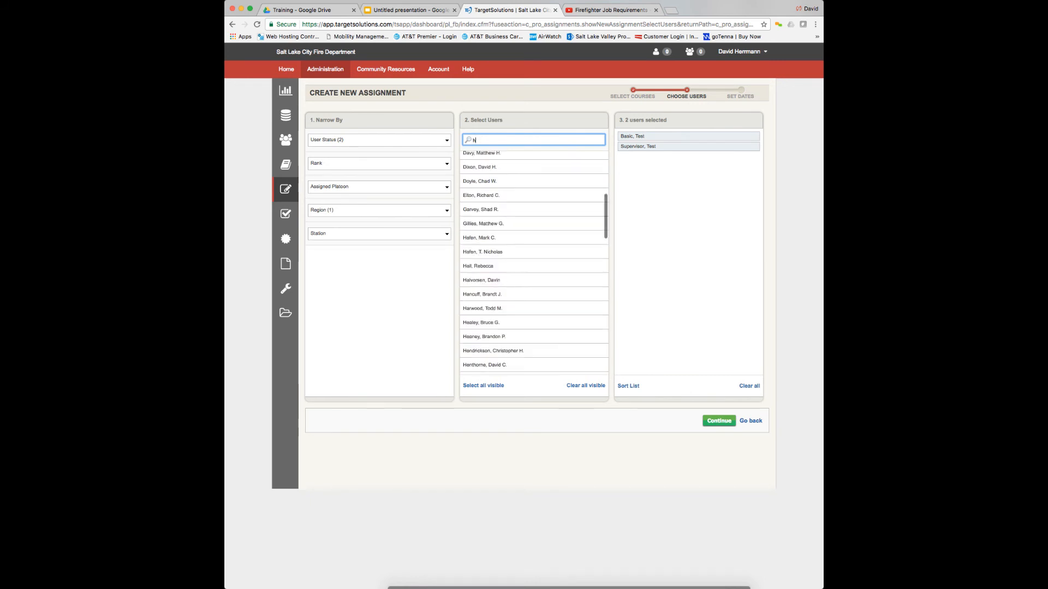
Continue to the assignment's date settings and enable emails to users when assignments are available and when they are overdue
click(719, 421)
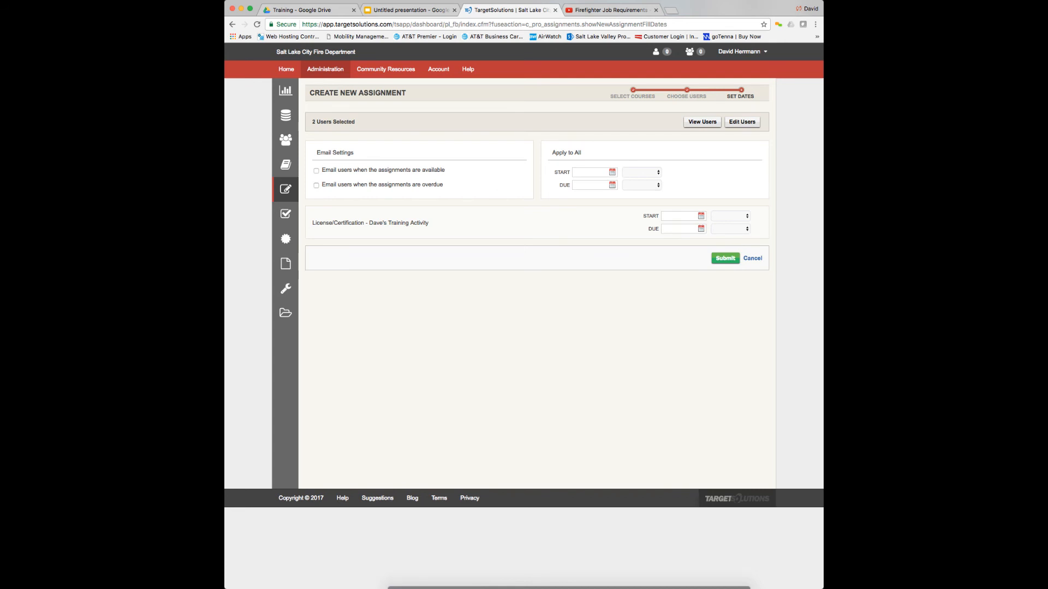
click(316, 171)
click(316, 185)
Set the start for all of the assignment's activities to 04/12/2017 at 8:00 AM
click(612, 172)
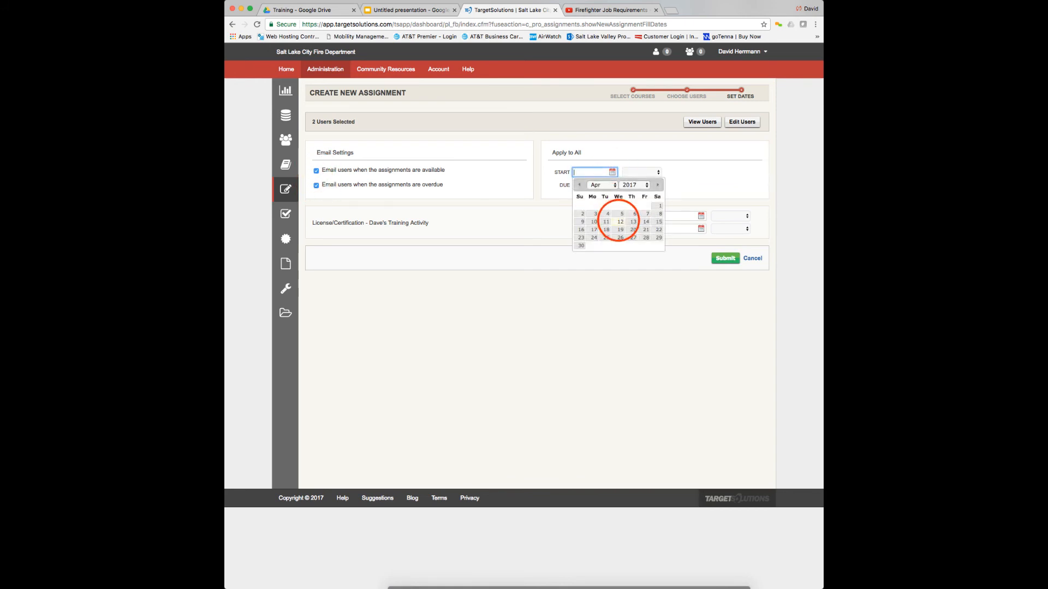
click(620, 222)
click(652, 172)
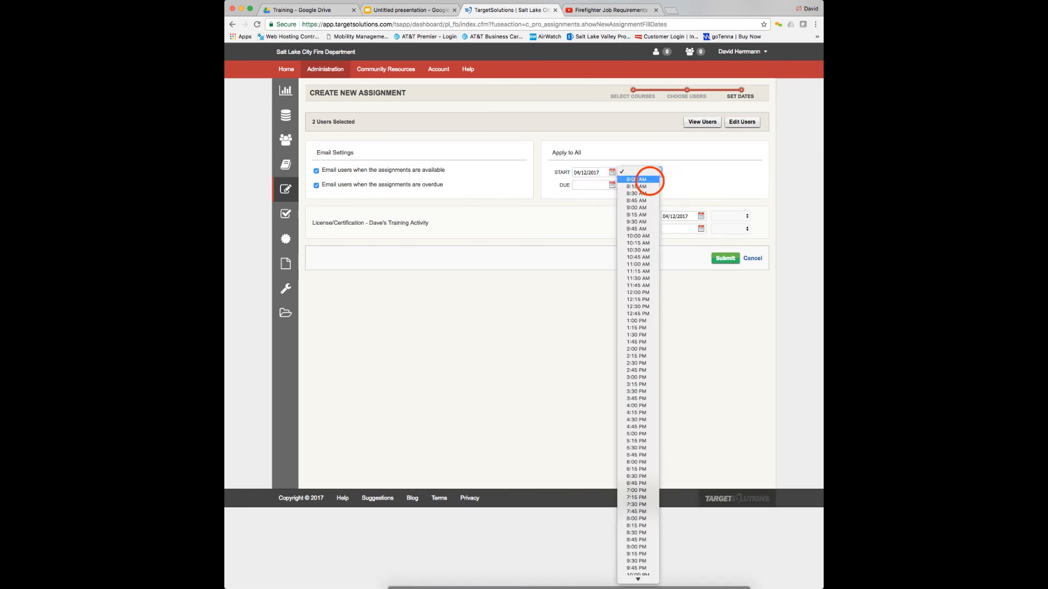
click(636, 179)
Set the due date for all activities to 04/26/2017 at 8:00 AM and submit the assignment with user notification
click(612, 185)
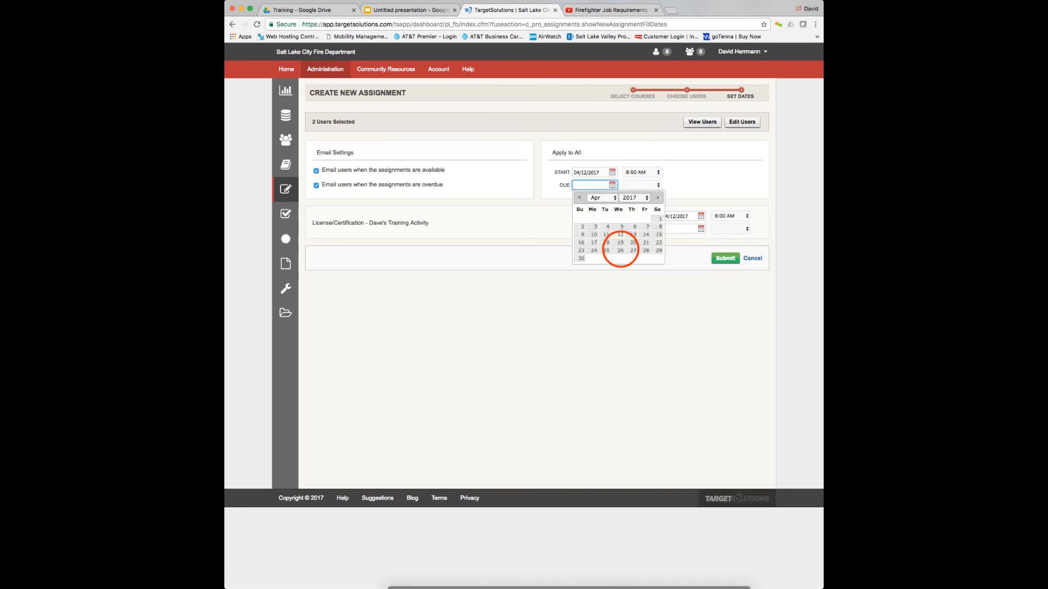
click(620, 250)
click(652, 185)
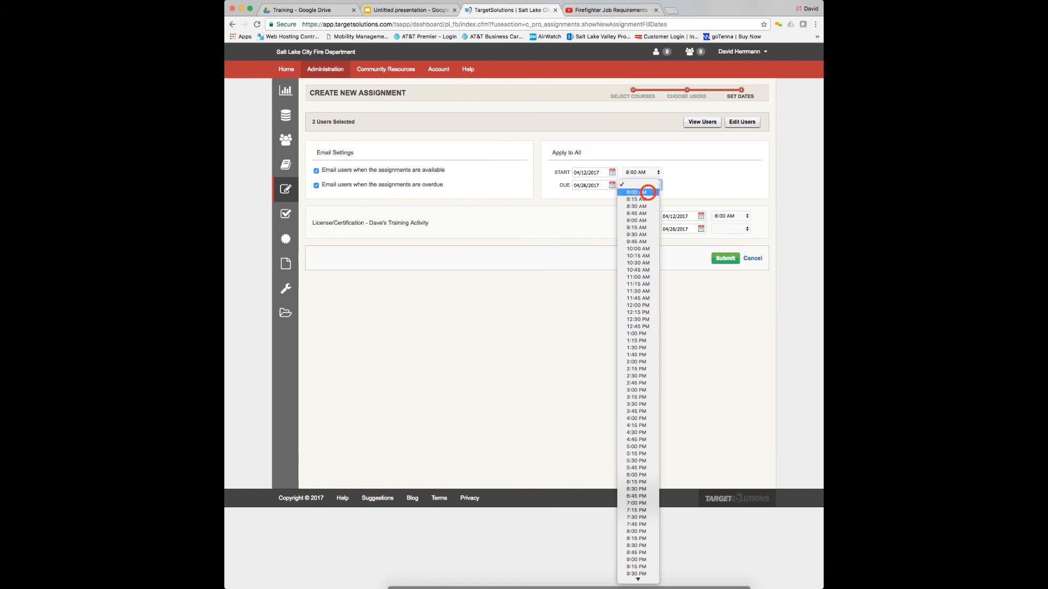
click(637, 192)
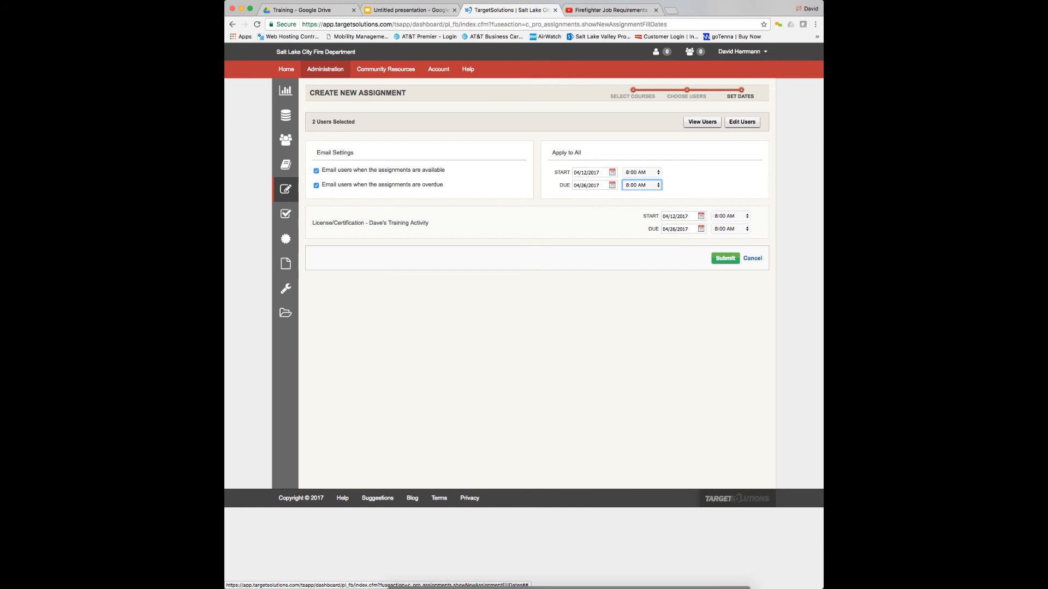
click(725, 258)
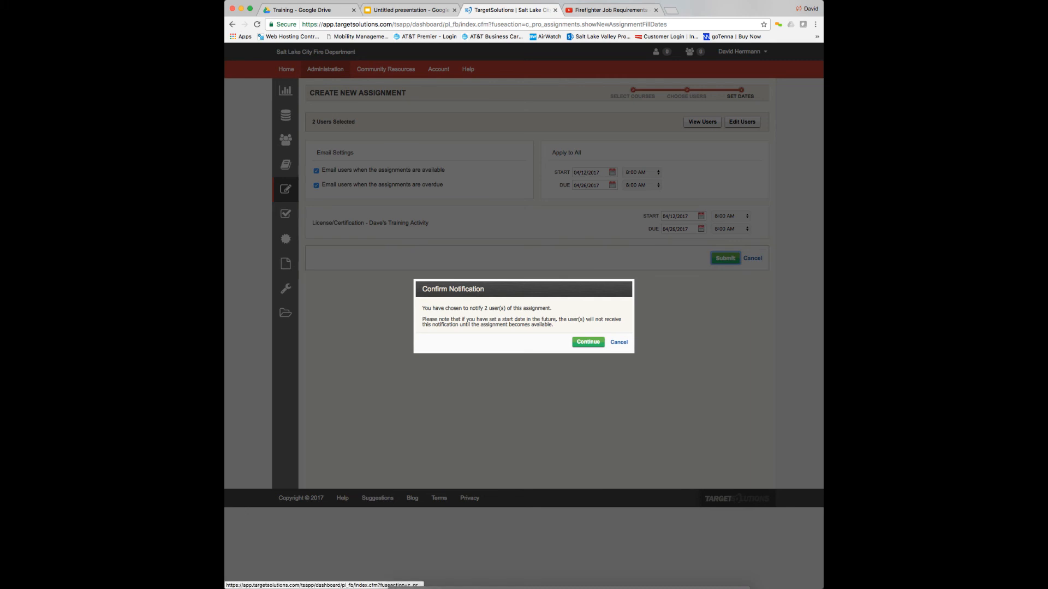
click(588, 342)
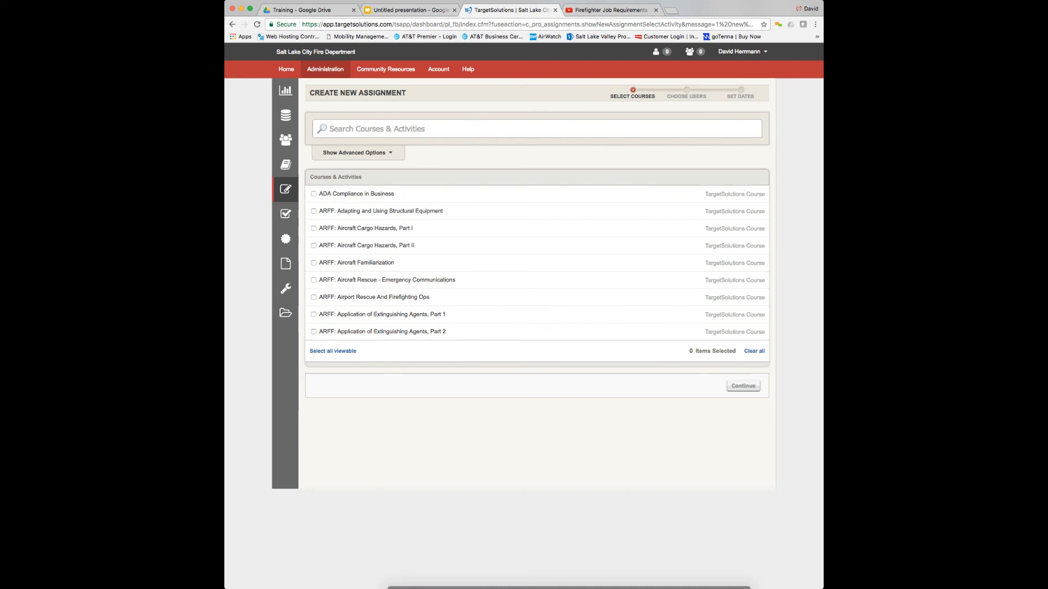
Open TS Fire Academy Part 1: System Overview from the home schedule and sign out of the administrator account
click(286, 70)
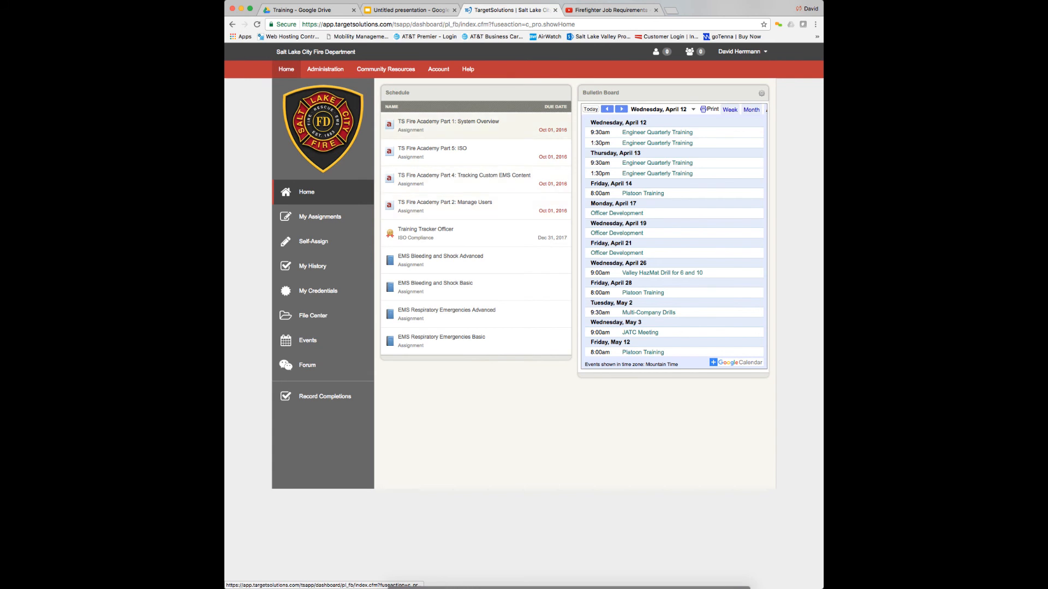
click(459, 123)
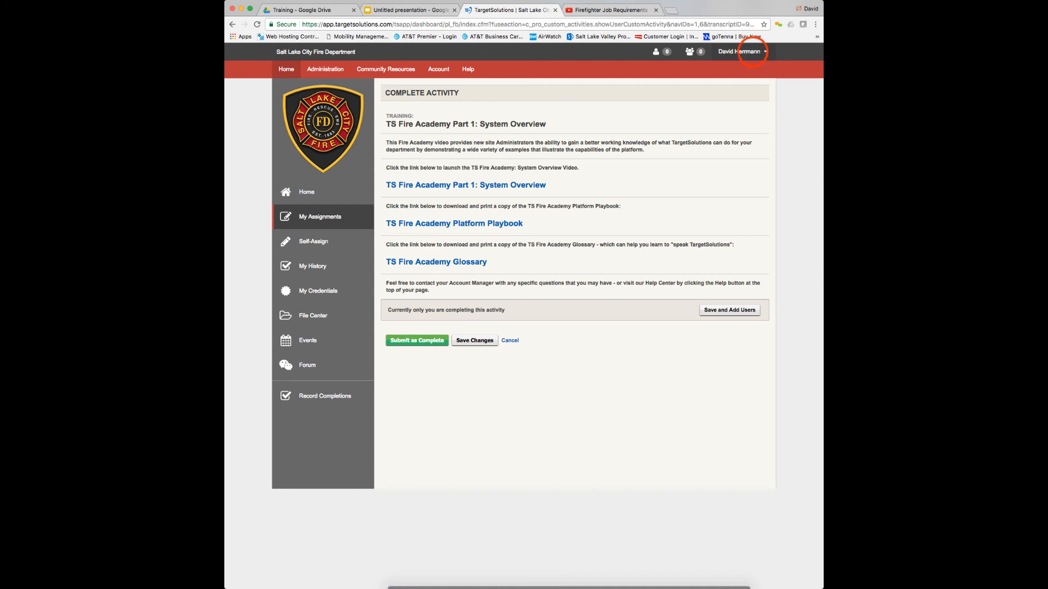
click(741, 52)
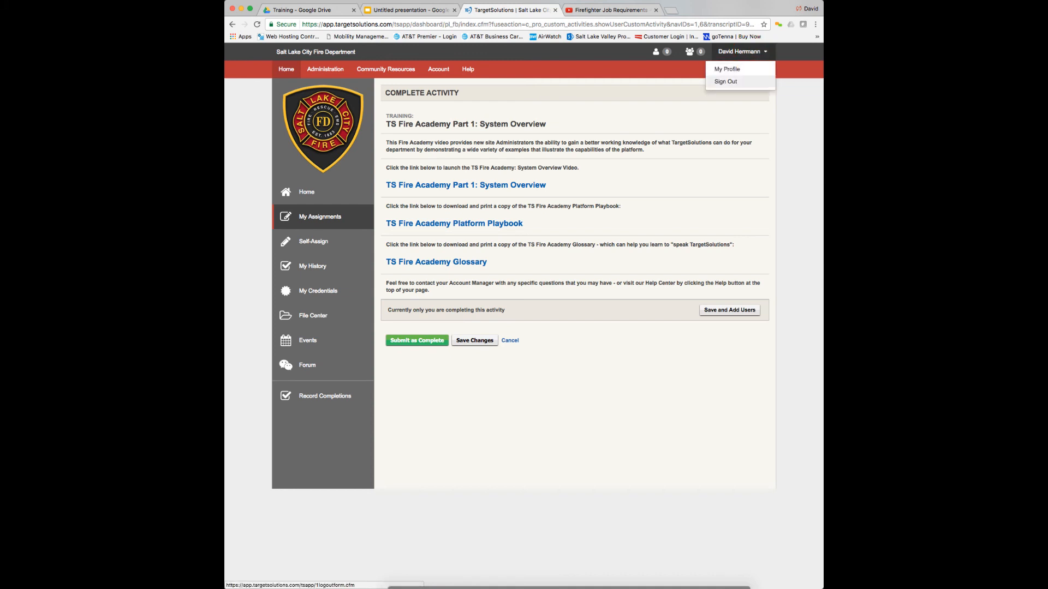
click(725, 82)
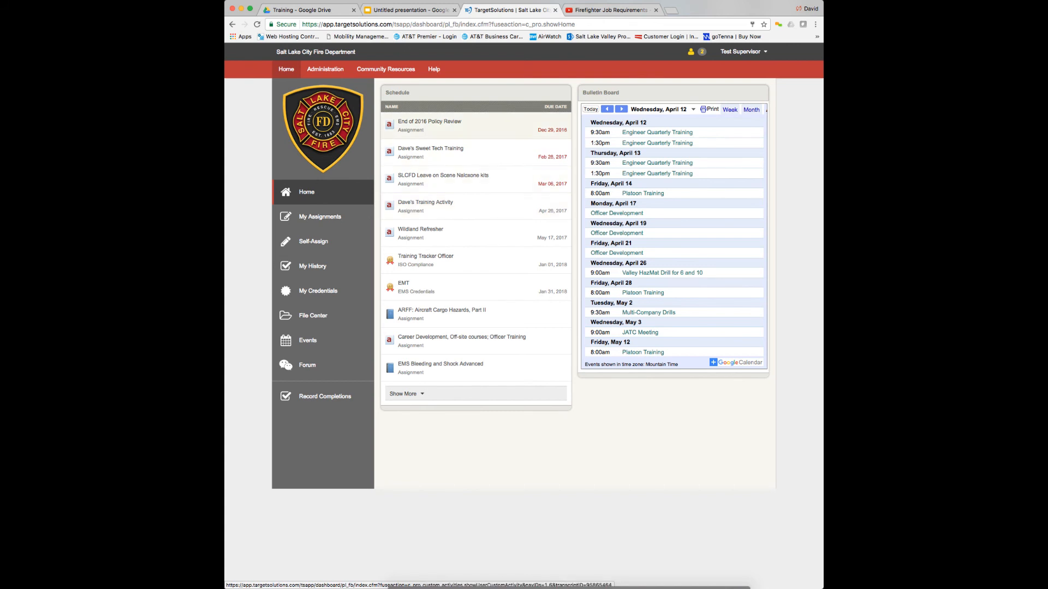
As the test supervisor, open the custom training activity, view its Firefighter Training video, and mark that item as read and agreed
click(458, 207)
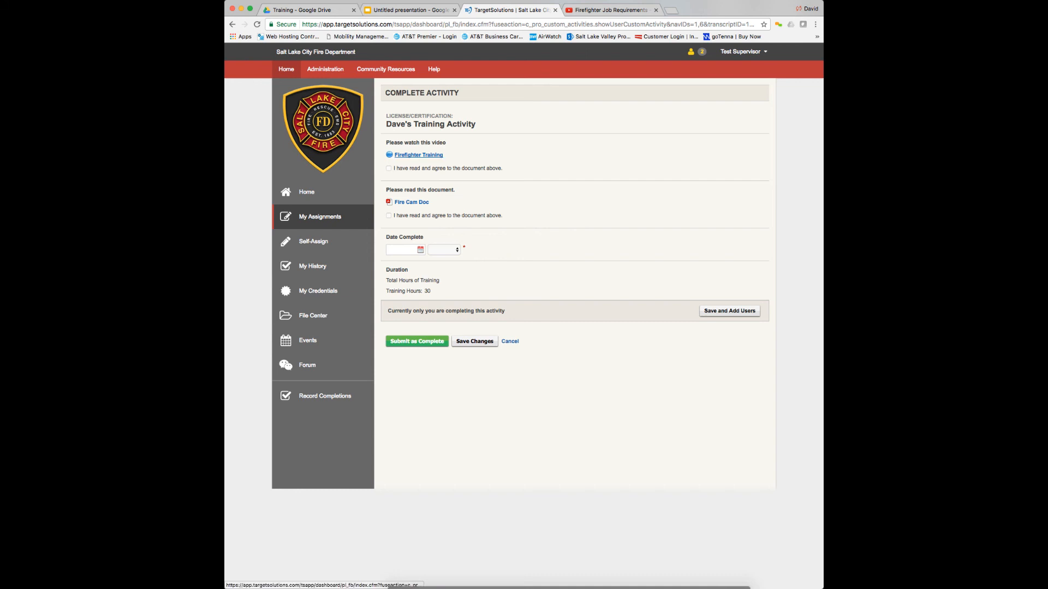
click(433, 154)
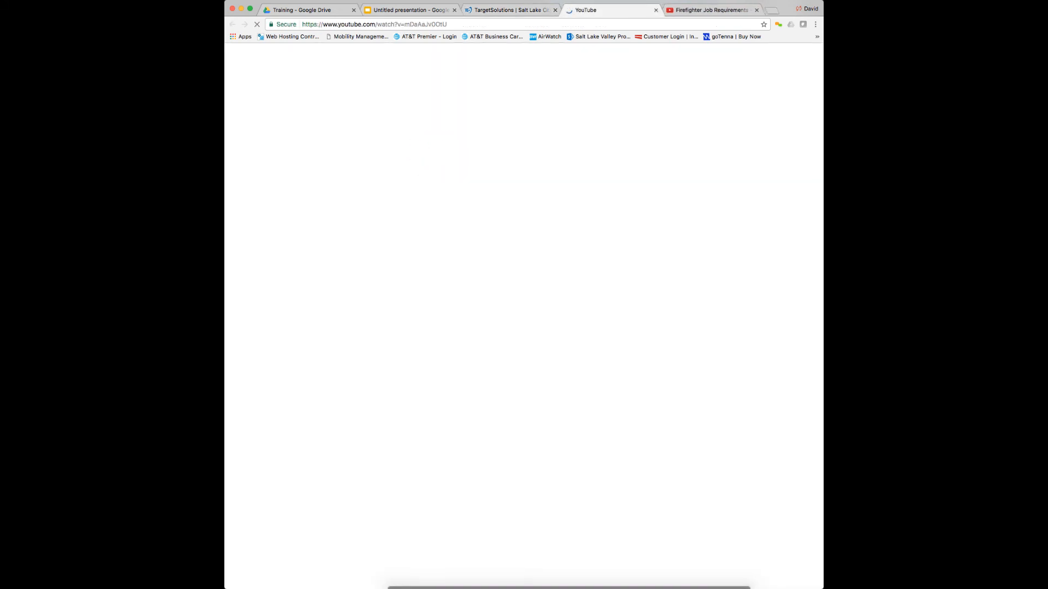
click(656, 11)
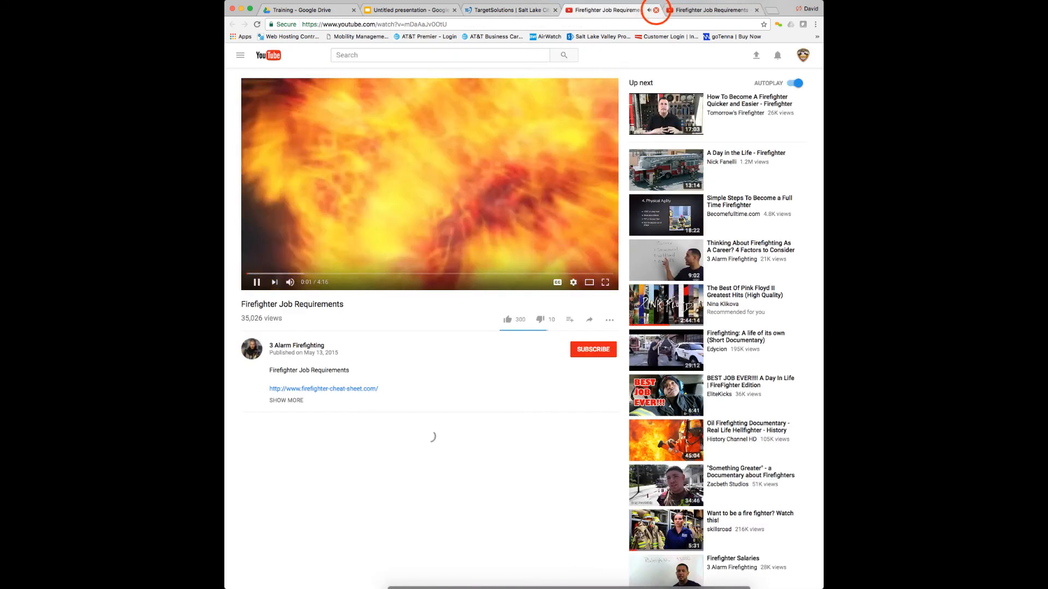
click(389, 168)
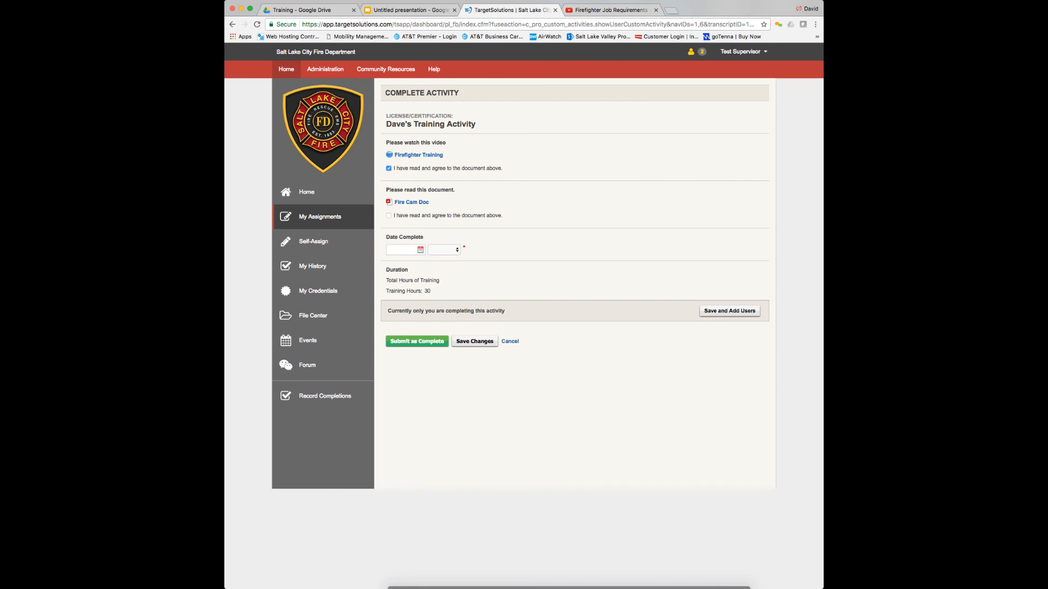
View the Fire Cam Doc in the activity and mark it as read and agreed
click(412, 202)
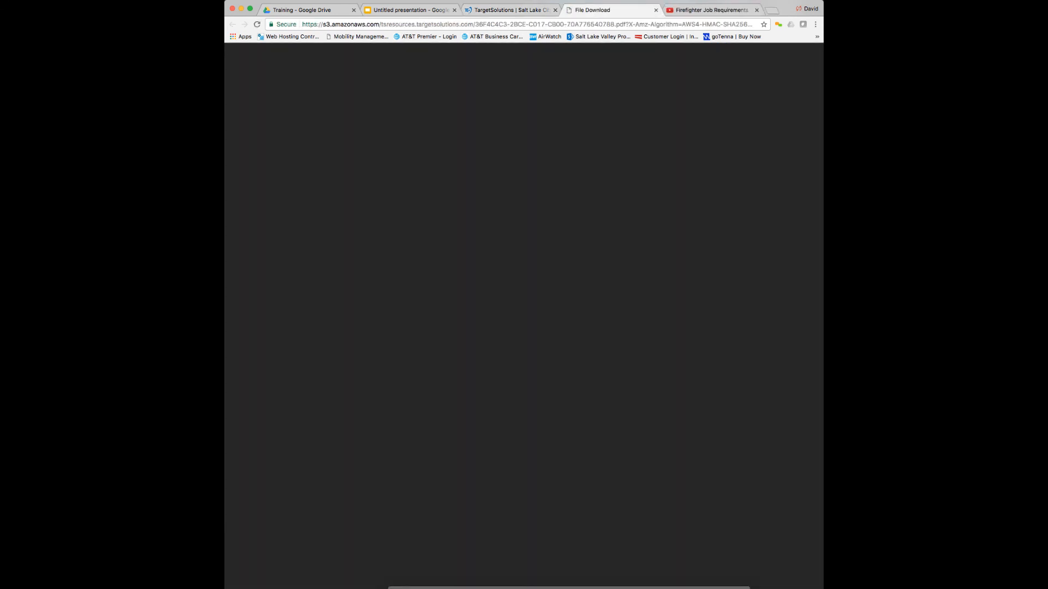
scroll(524, 327, down, 10)
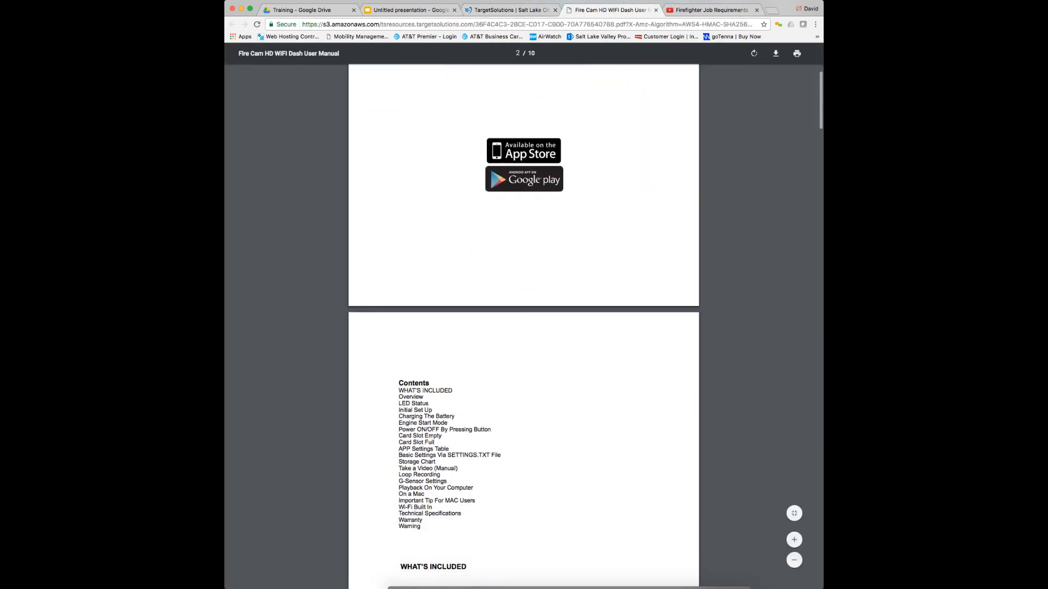
click(655, 9)
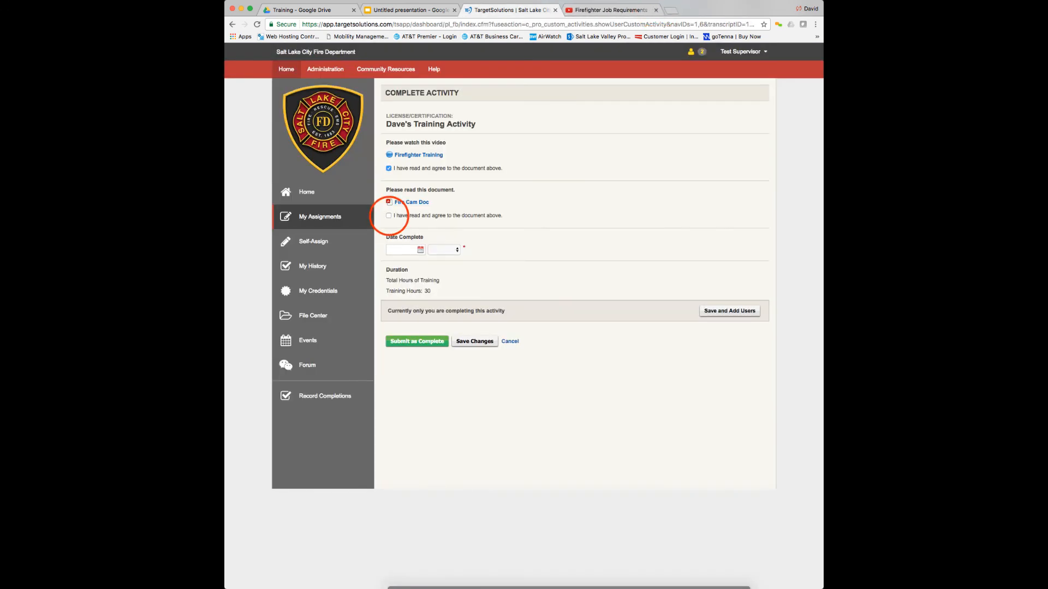
click(389, 215)
Set the activity's completion date to 04/12/2017 at 8:00 AM and submit the activity as complete
click(420, 249)
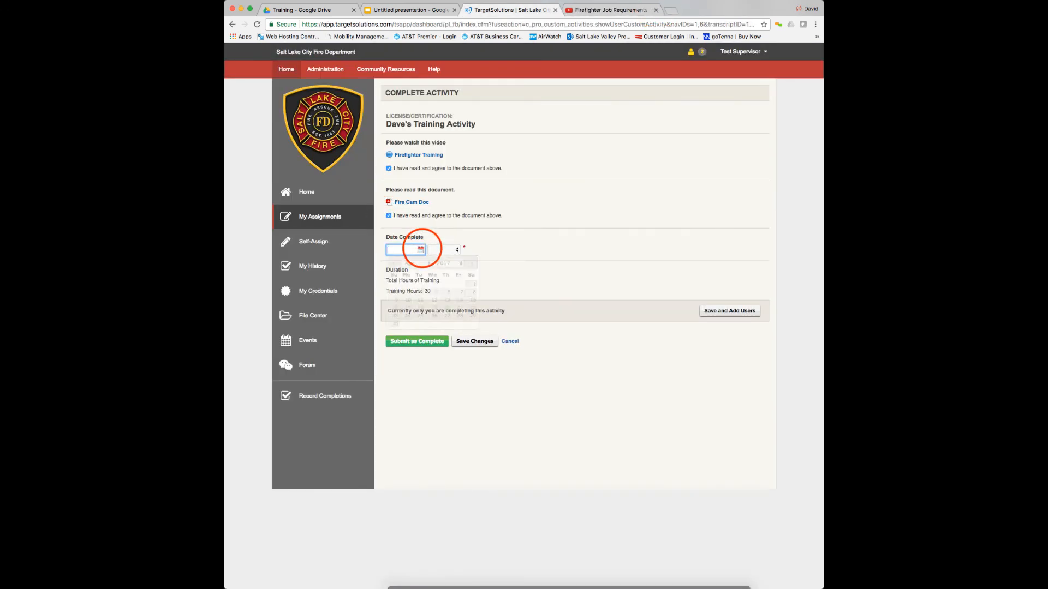
click(432, 297)
click(451, 246)
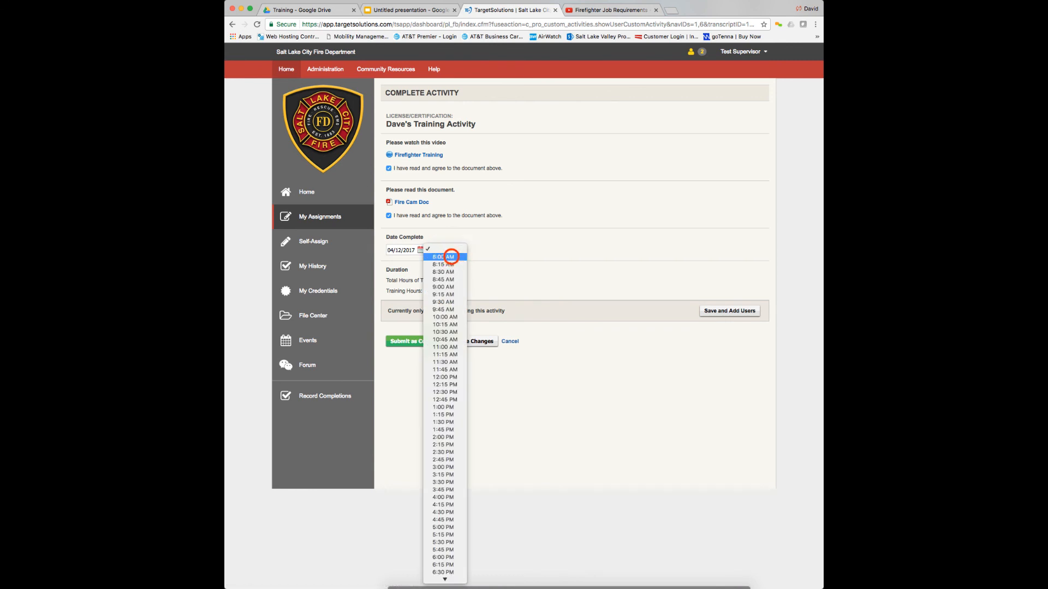
click(440, 260)
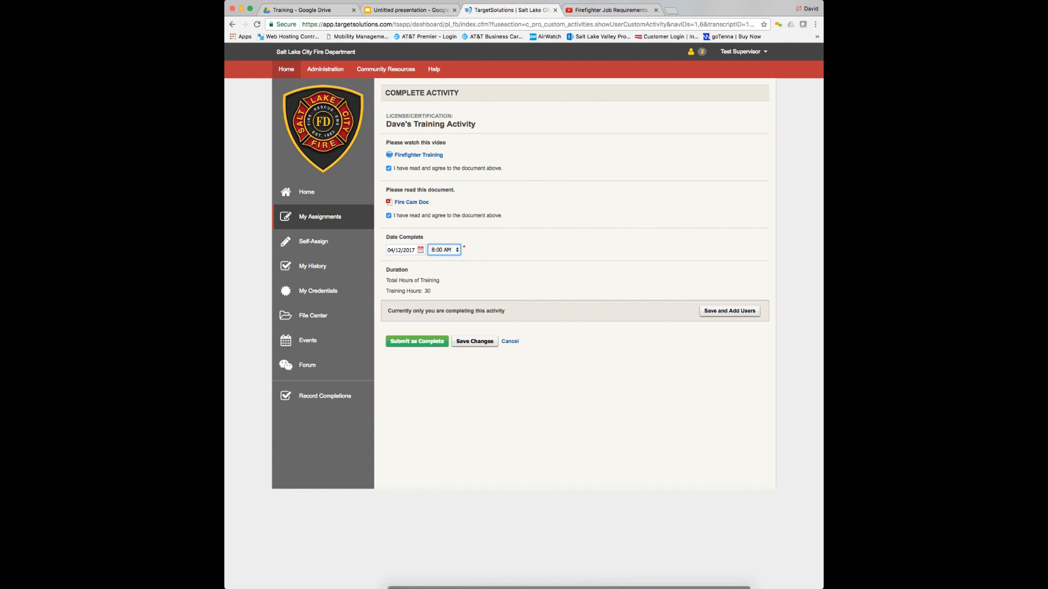
click(418, 341)
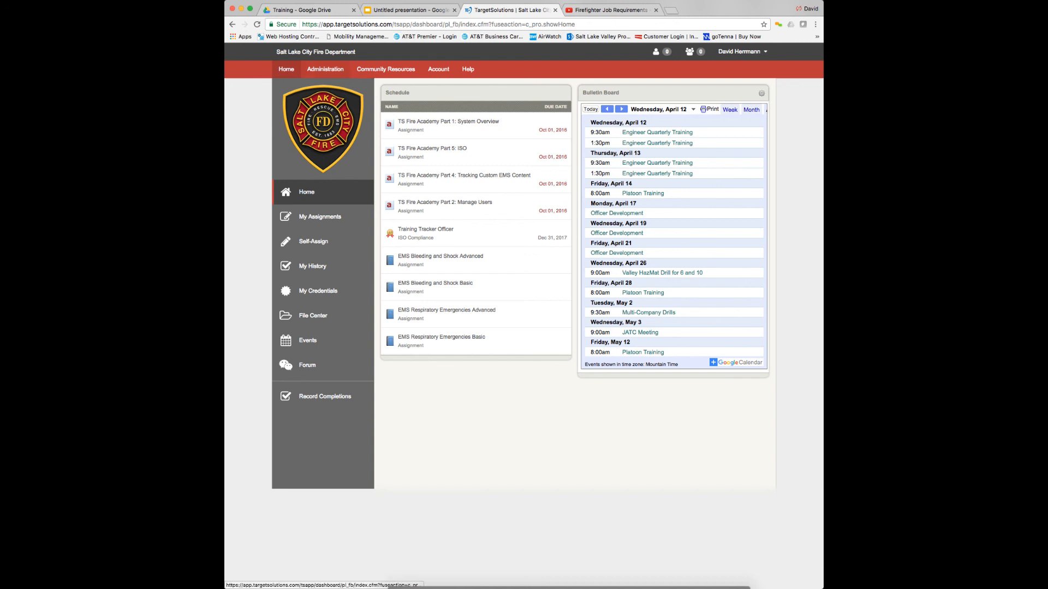
From the administrator account, create a new report of type Completions
click(326, 68)
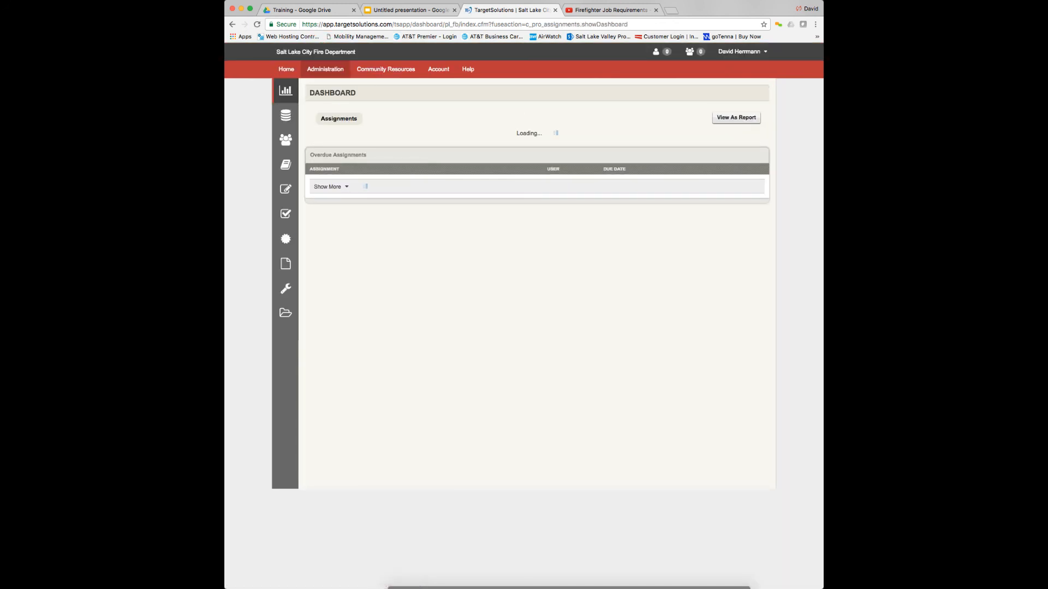
click(323, 115)
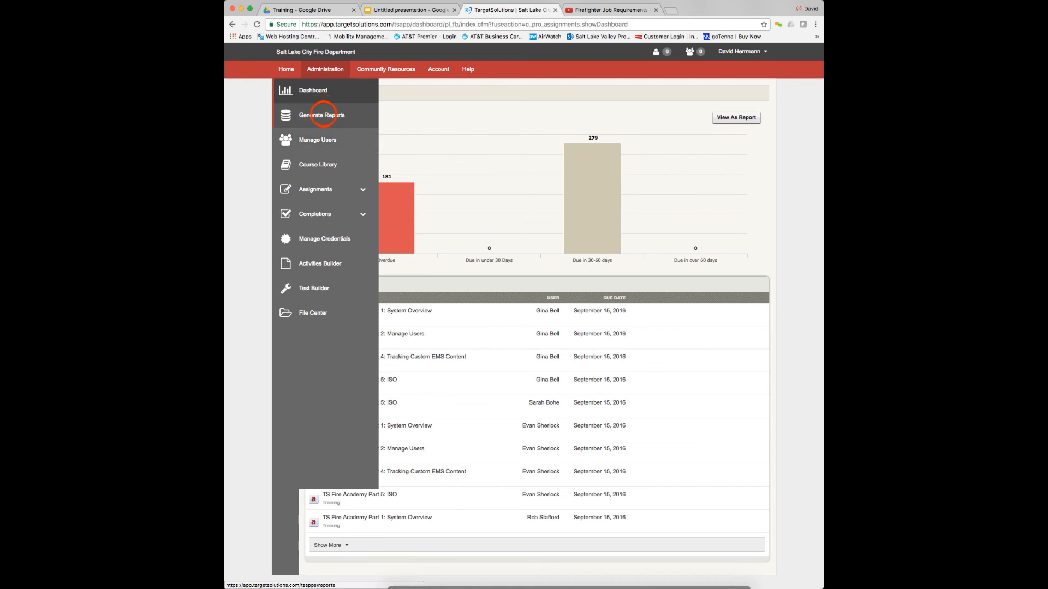
click(335, 122)
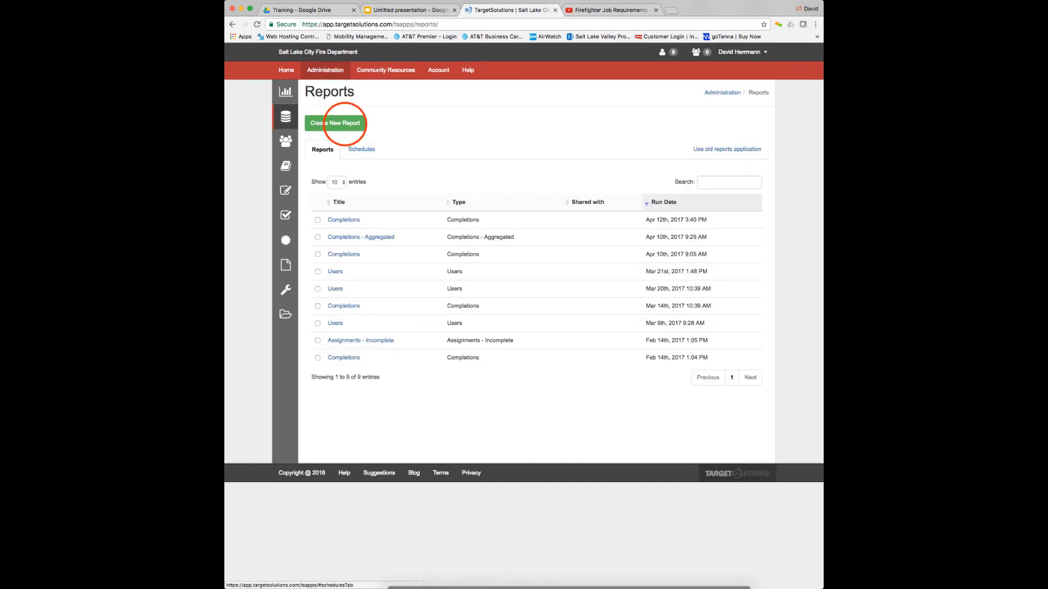
click(480, 138)
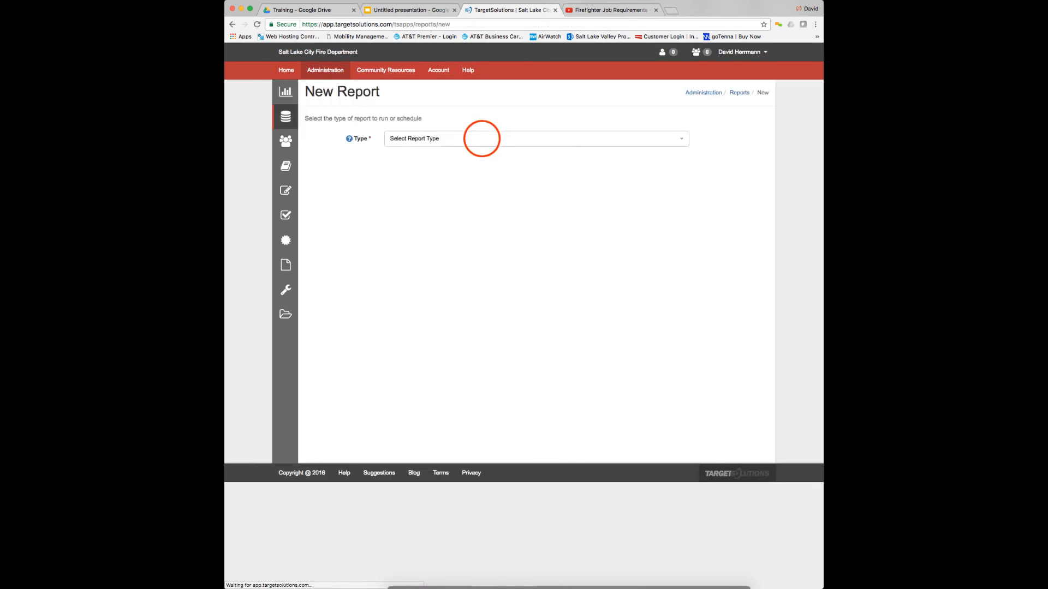
click(423, 215)
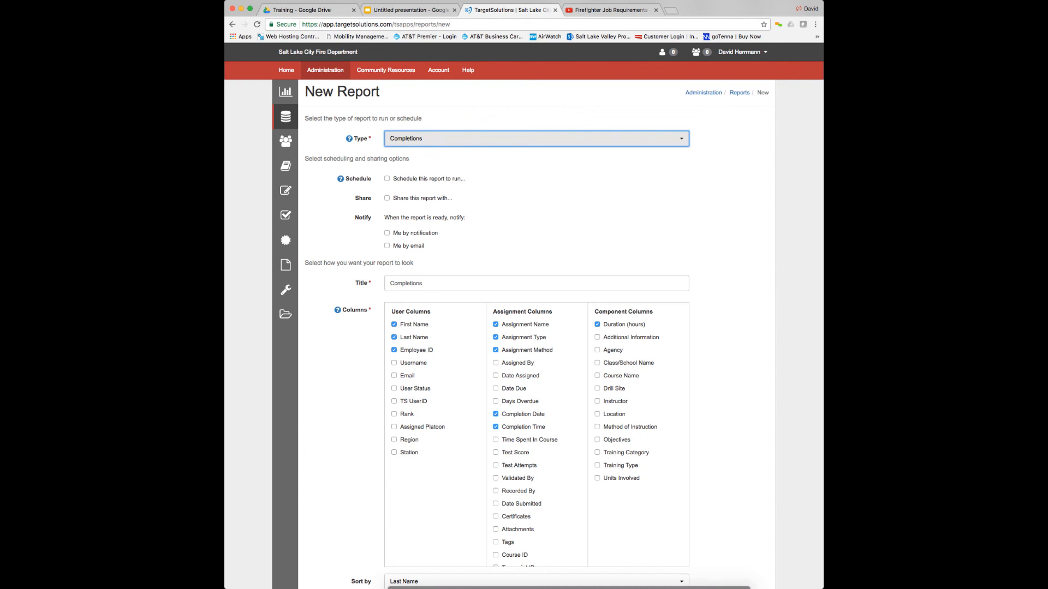
Add the Station and Assigned Platoon user columns to the Completions report
scroll(524, 316, down, 2)
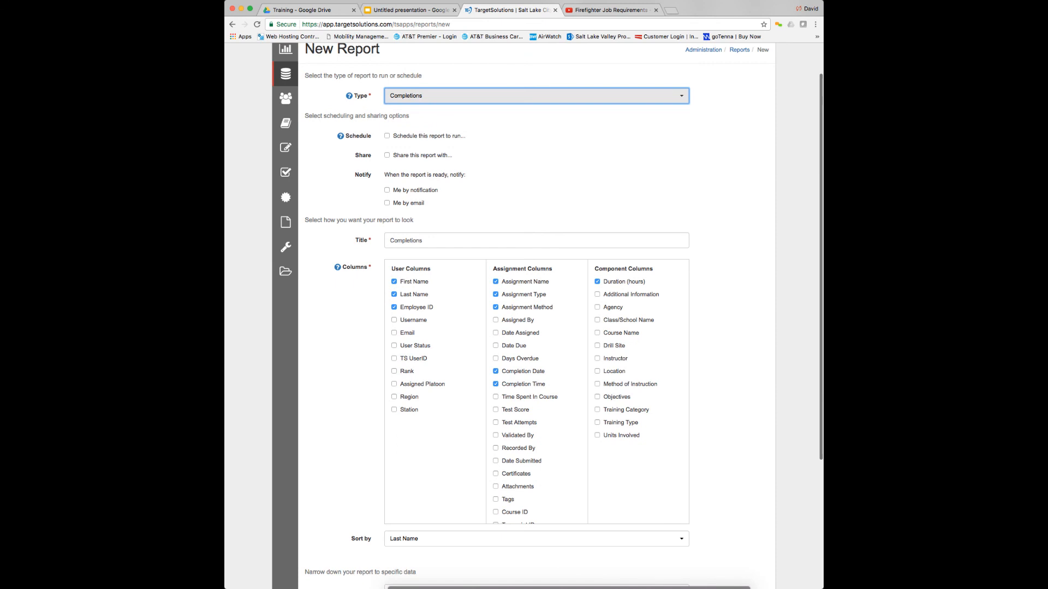
scroll(524, 316, down, 3)
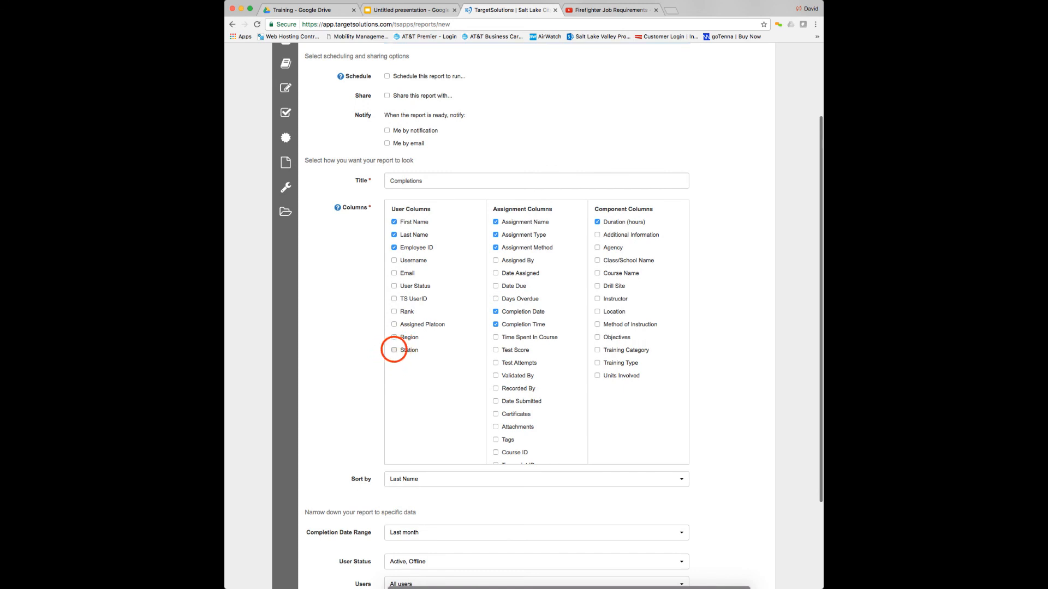
click(394, 350)
click(394, 325)
Set the report's completion date range to All time
scroll(524, 316, down, 6)
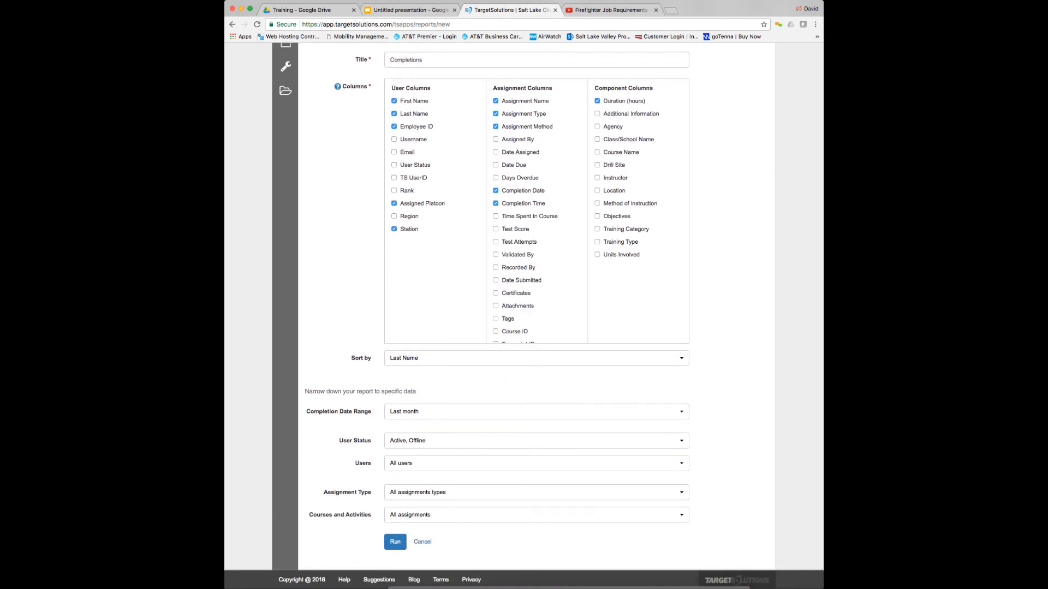
scroll(524, 316, down, 1)
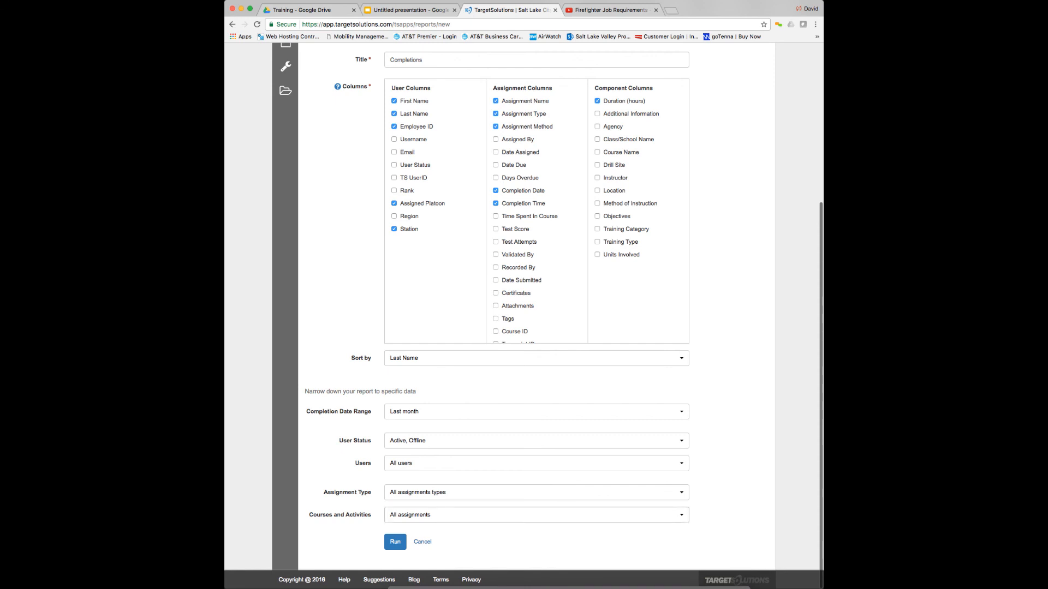
click(460, 412)
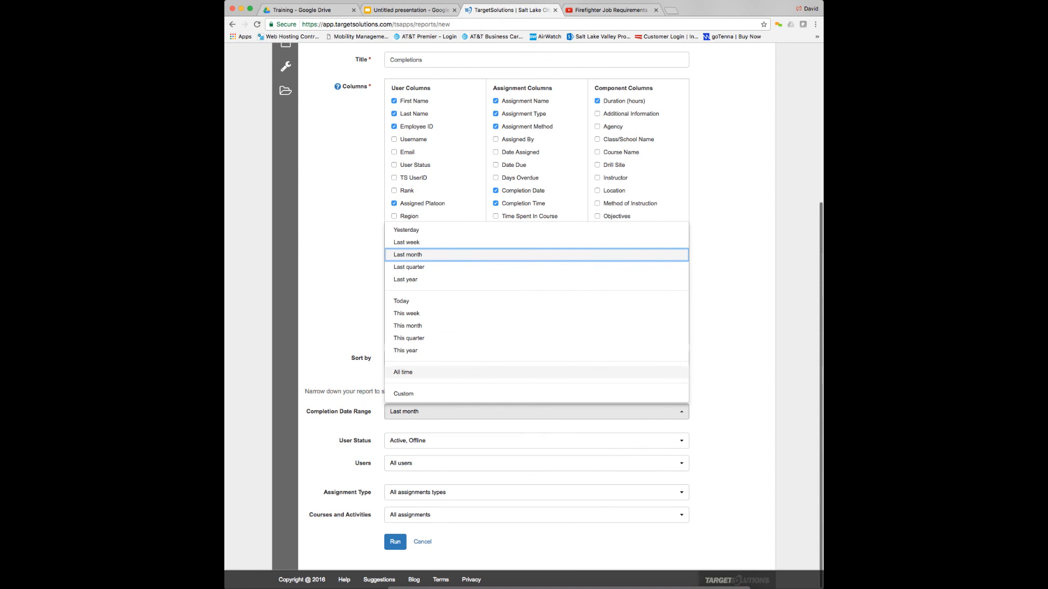
click(418, 372)
Limit the report's courses and activities to the single custom "Training Activity" assignment, found by searching the available library
click(430, 515)
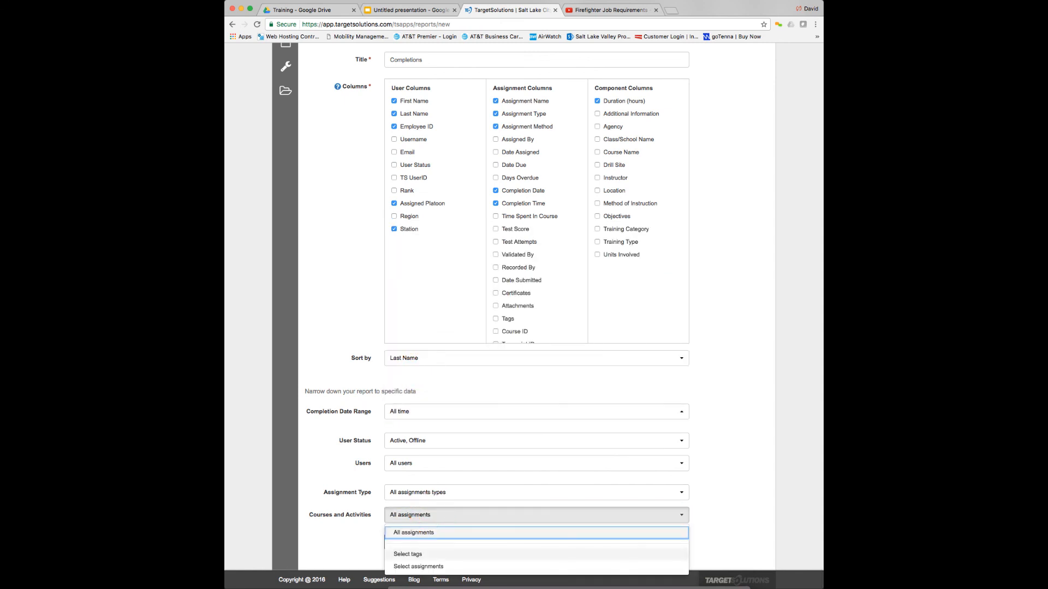
click(431, 566)
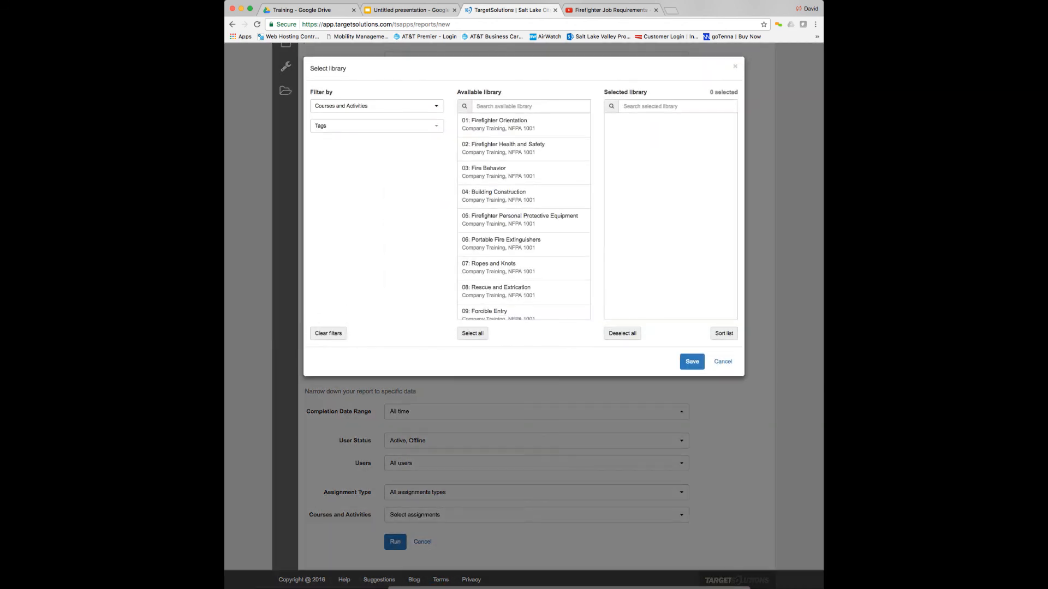
click(520, 105)
text(dave)
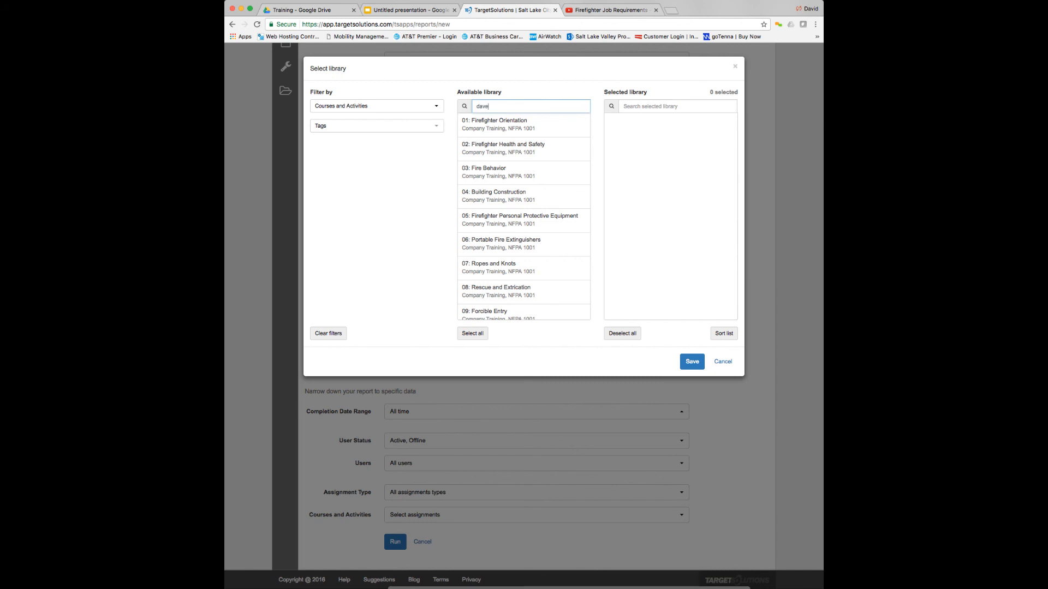
click(515, 145)
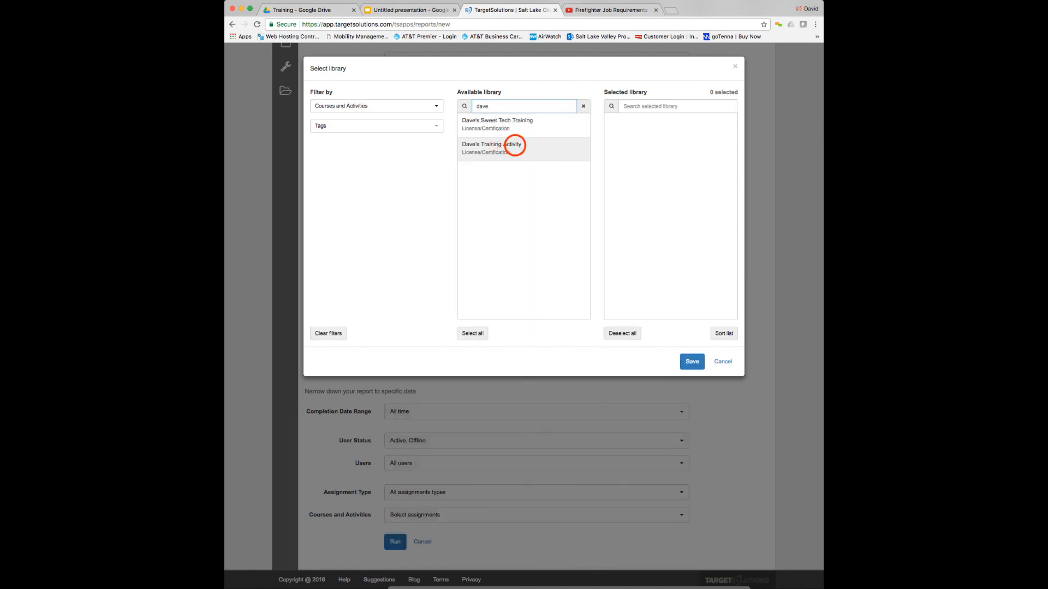
click(692, 362)
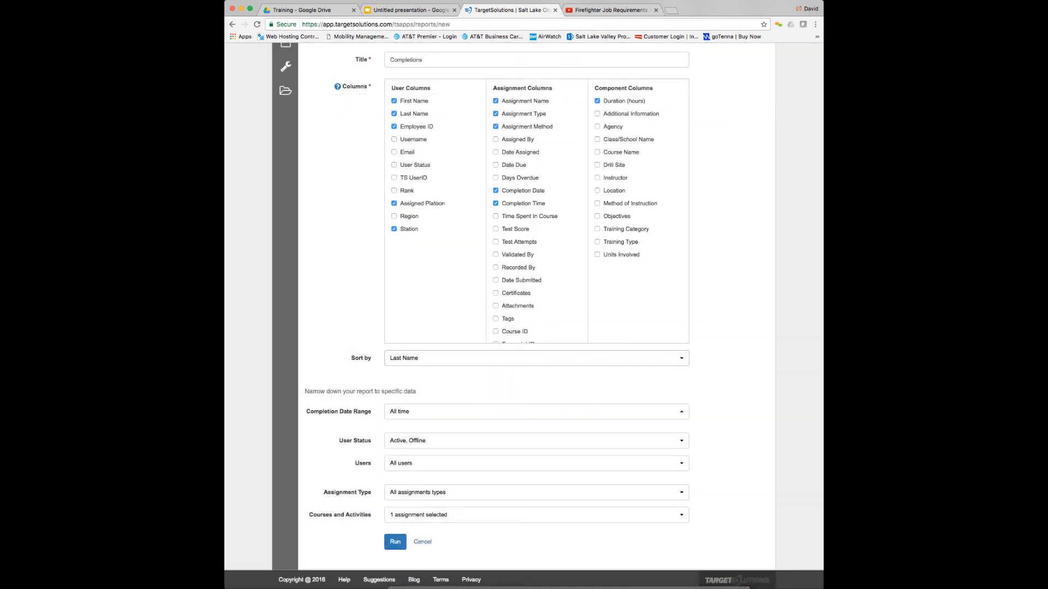
Run the report, open the newest Completions entry and review all of its columns
click(395, 542)
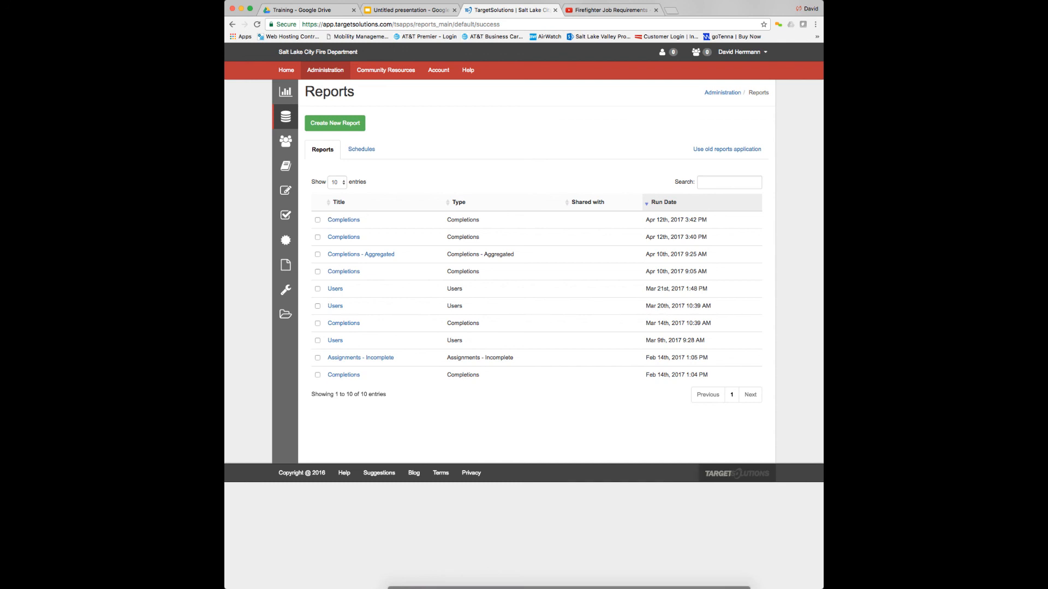
click(344, 219)
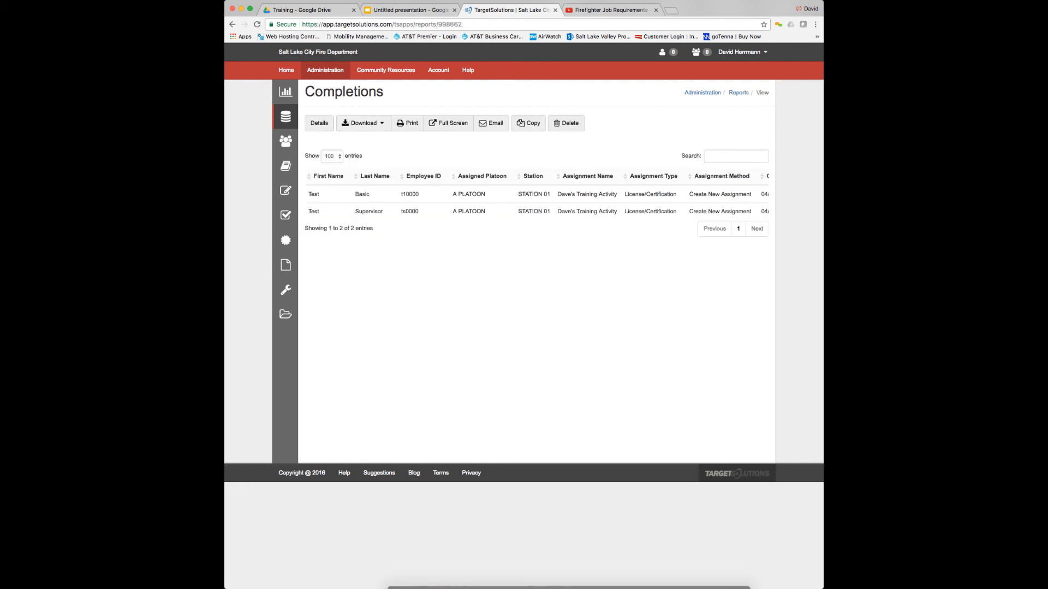
scroll(537, 202, right, 5)
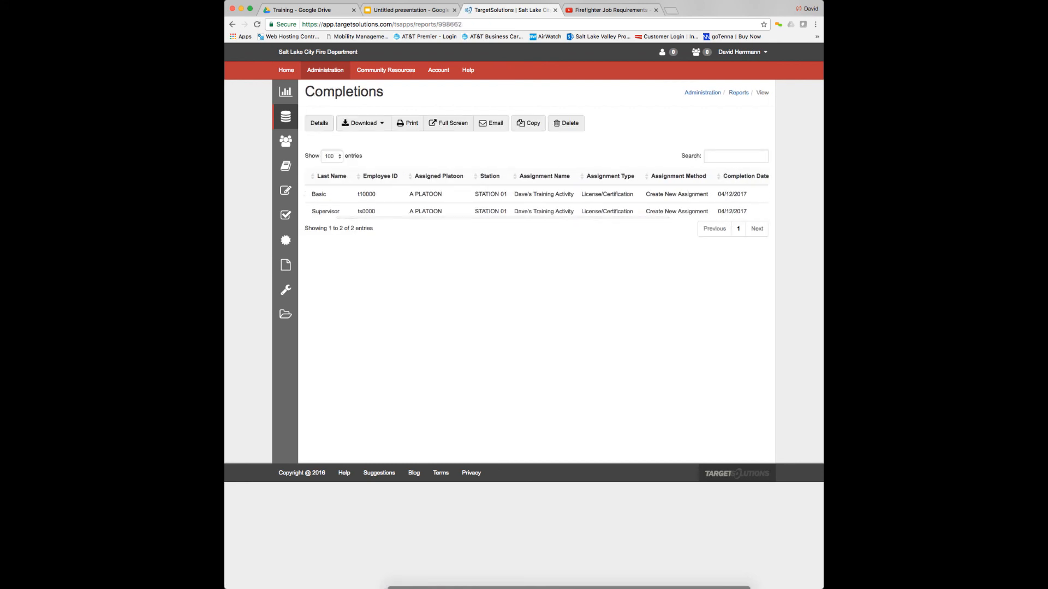
scroll(536, 202, right, 2)
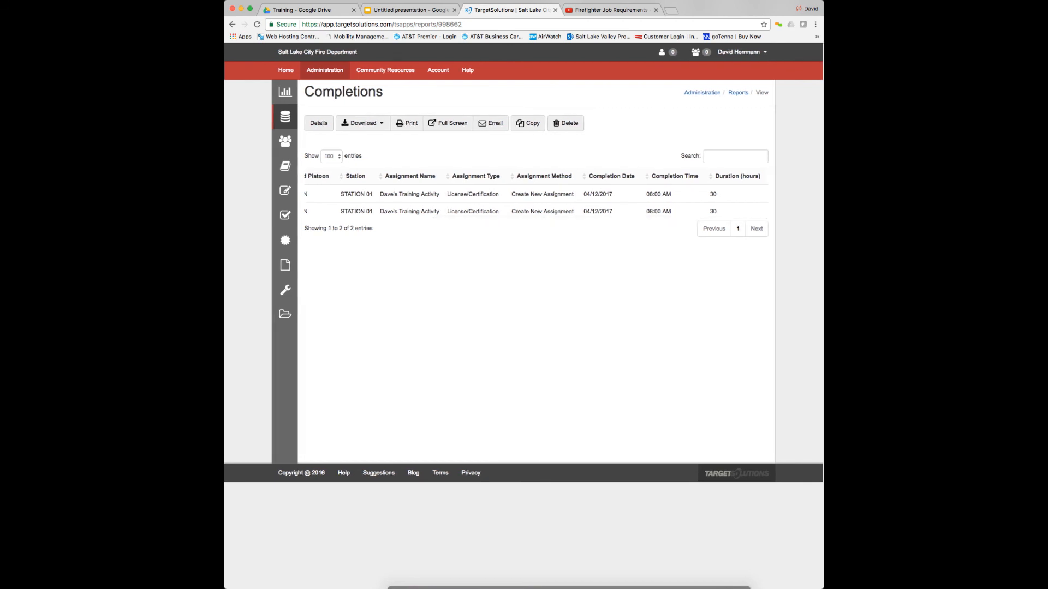
scroll(537, 202, left, 2)
scroll(536, 202, left, 3)
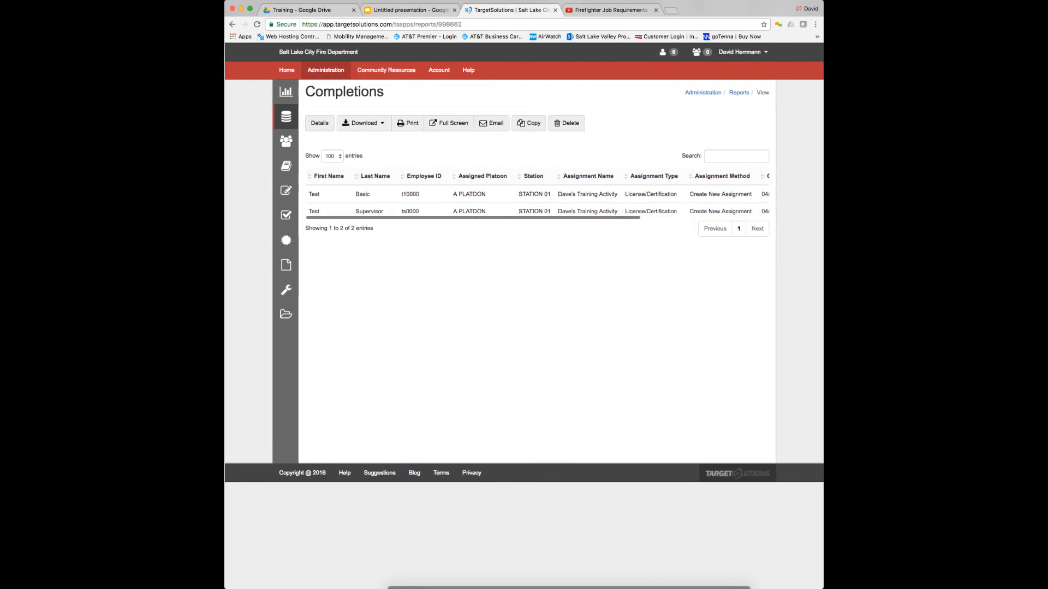
Check the download formats offered for the Completions report, then return to the home page
click(380, 125)
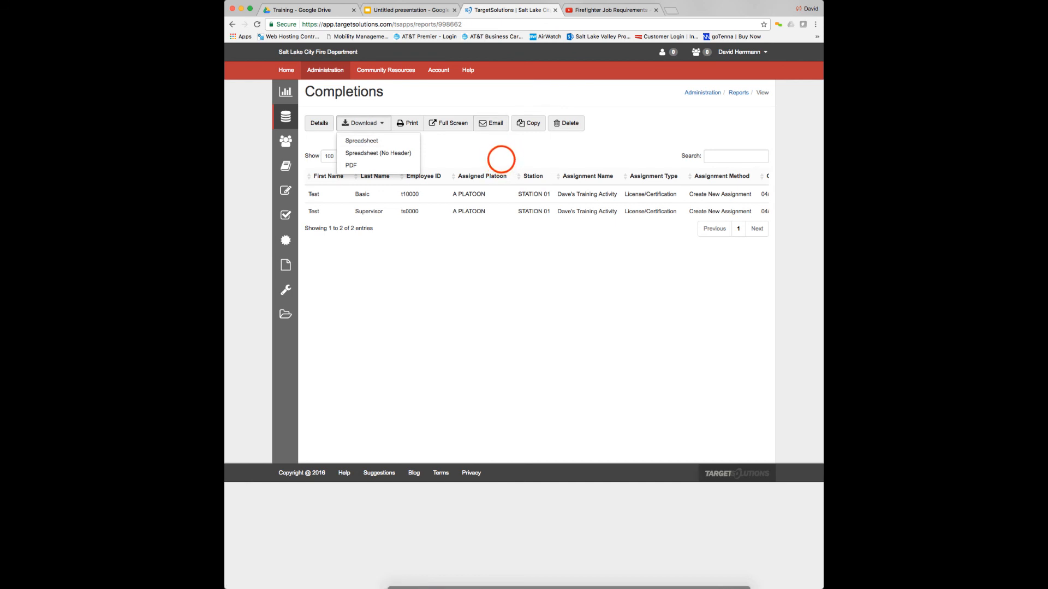
click(501, 159)
click(285, 70)
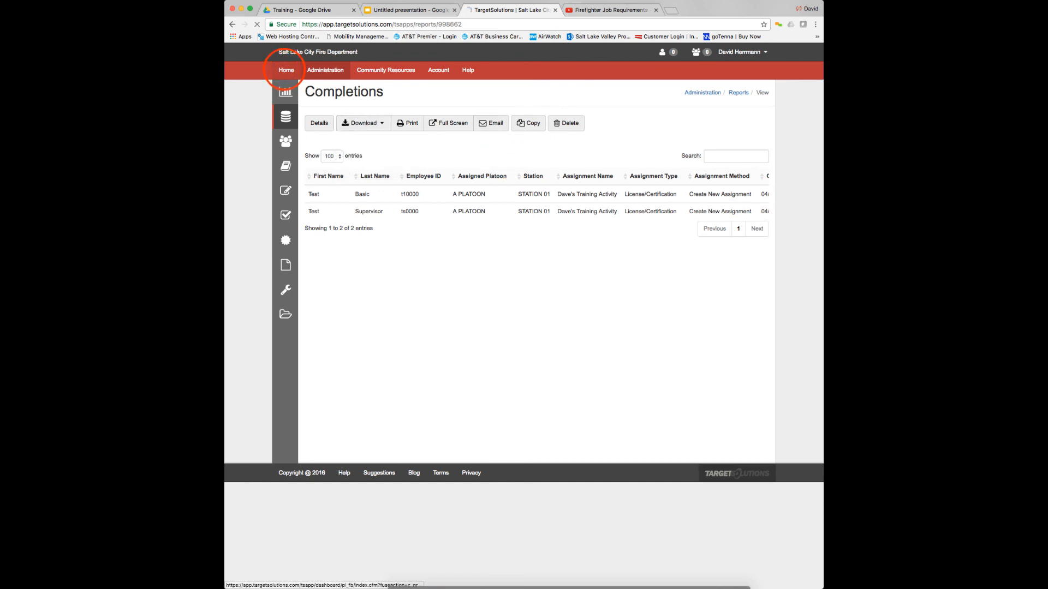